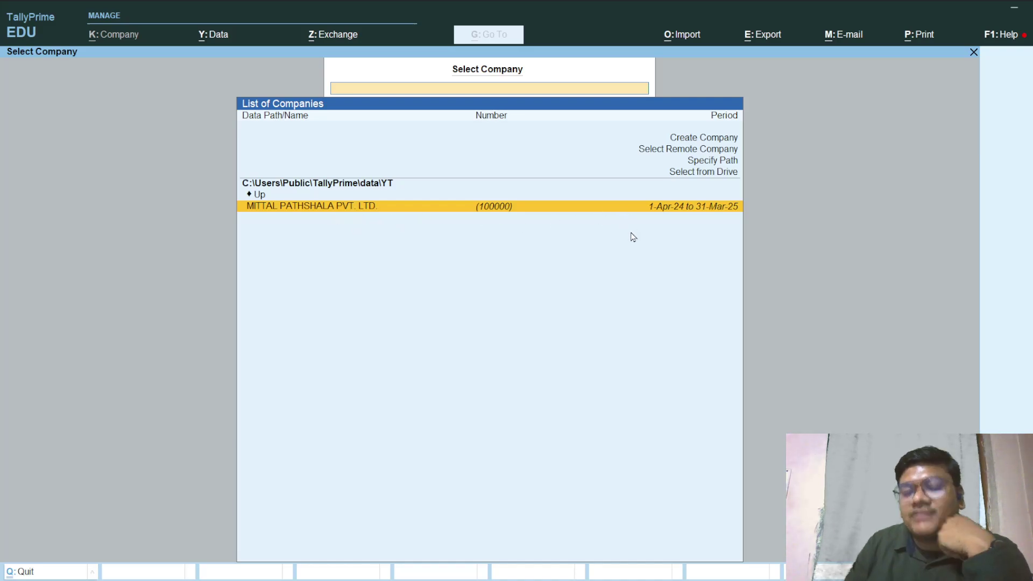
# Step: Open the MITTAL PATHSHALA PVT. LTD. company and enter the login username to reach the password
pyautogui.press('Return')
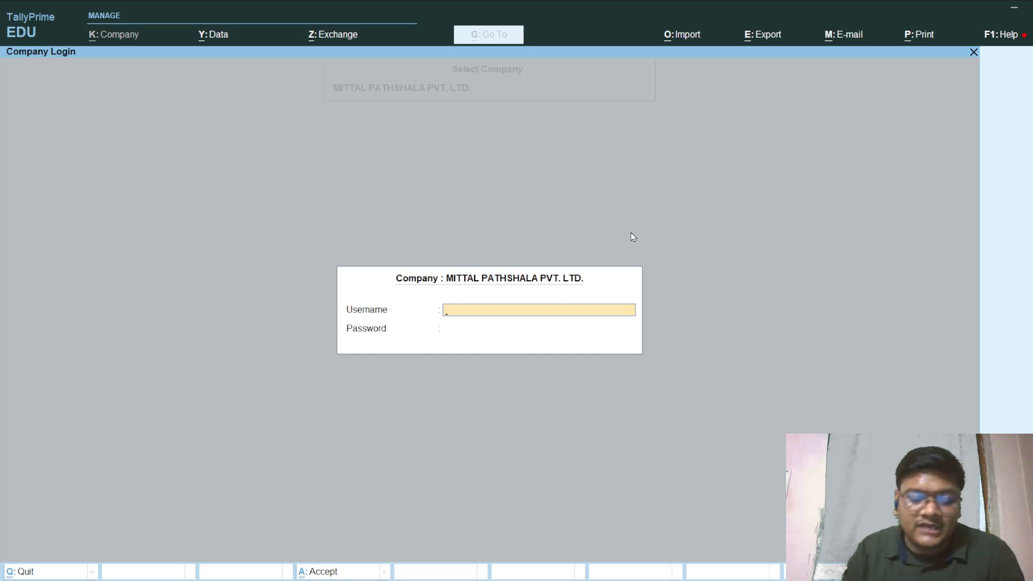
pyautogui.write('sm')
pyautogui.press('Return')
pyautogui.press('Return')
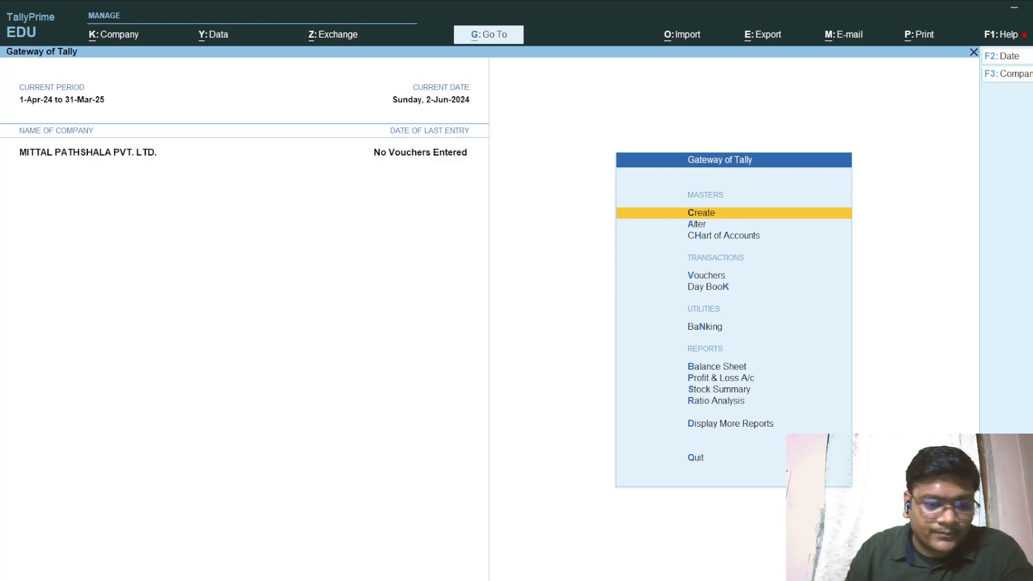
# Step: Minimise TallyPrime and OBS, start a full-screen blank Word document, and bring OBS forward
pyautogui.click(1016, 8)
pyautogui.click(957, 9)
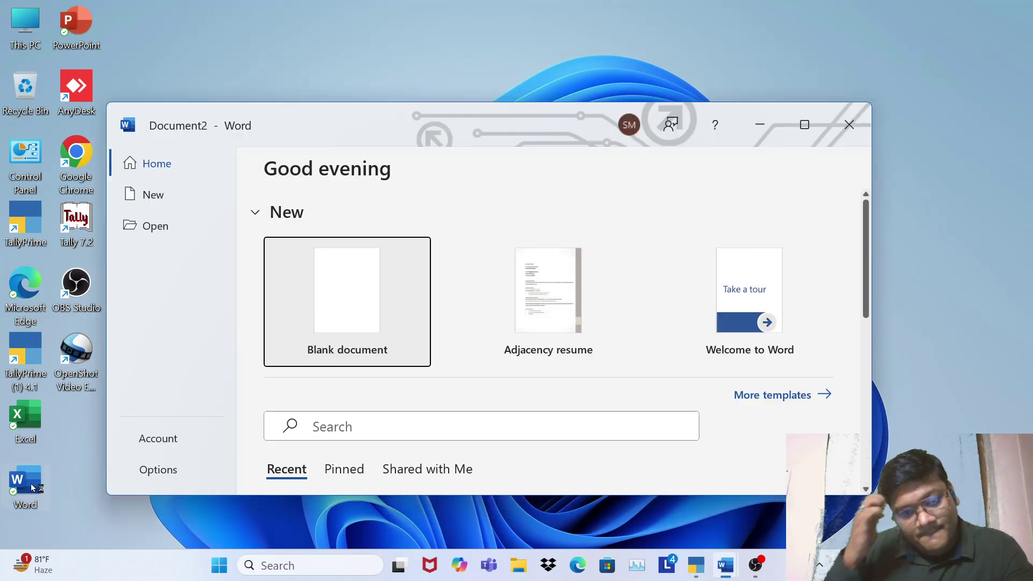
pyautogui.click(371, 274)
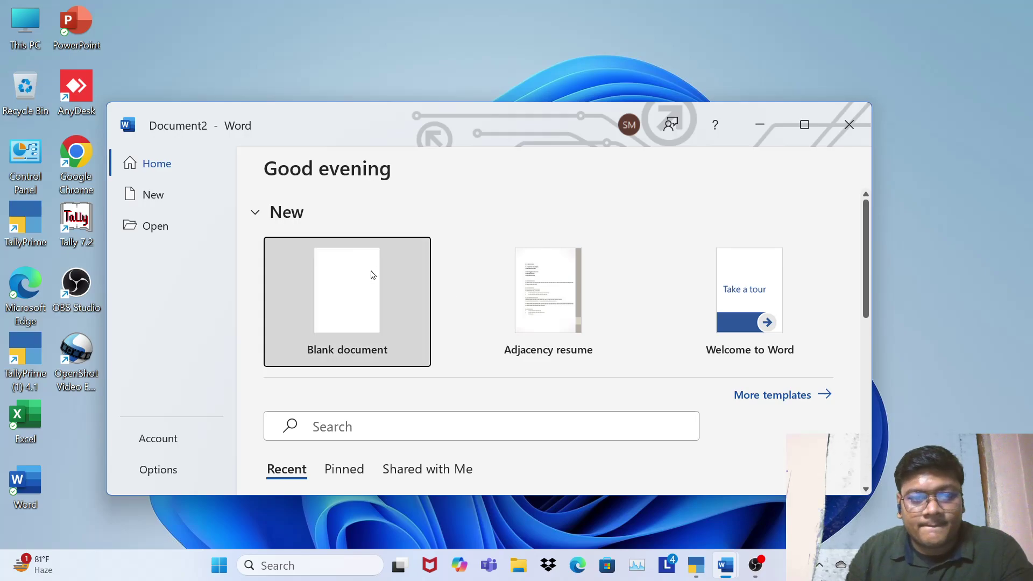
pyautogui.click(805, 125)
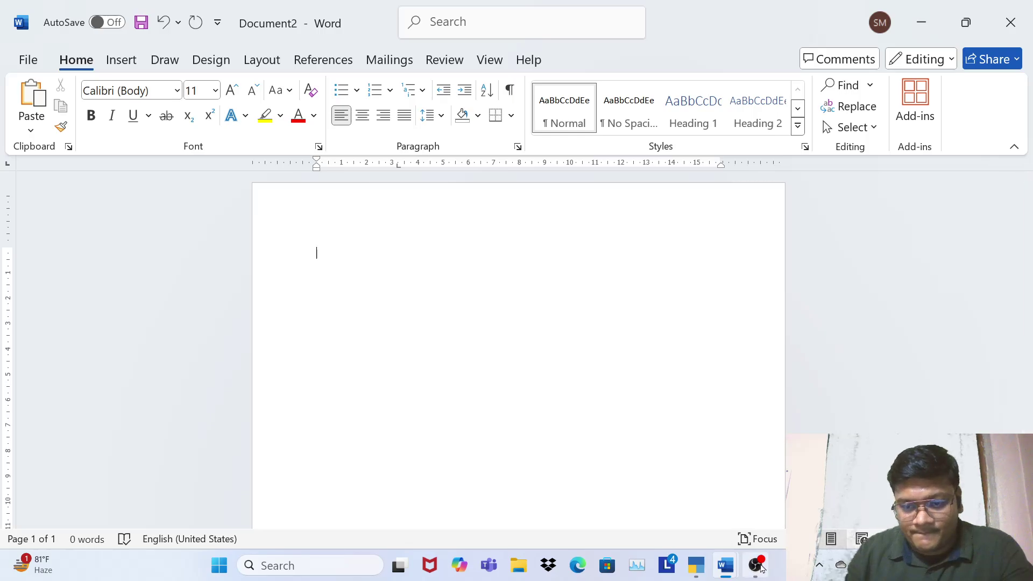
pyautogui.click(761, 567)
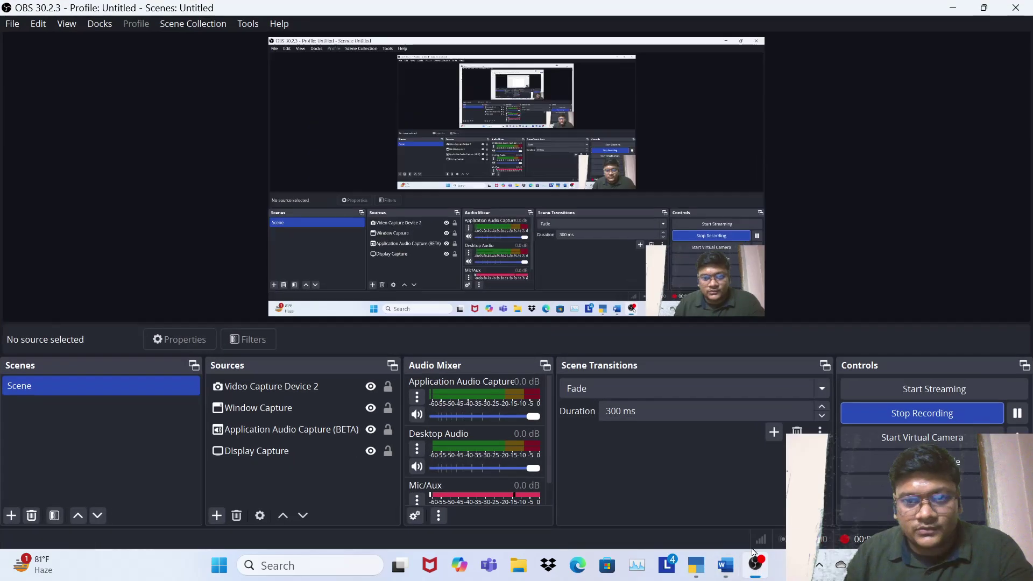
# Step: Point the OBS Window Capture source at [WINWORD.EXE]: Document2 - Word
pyautogui.click(274, 413)
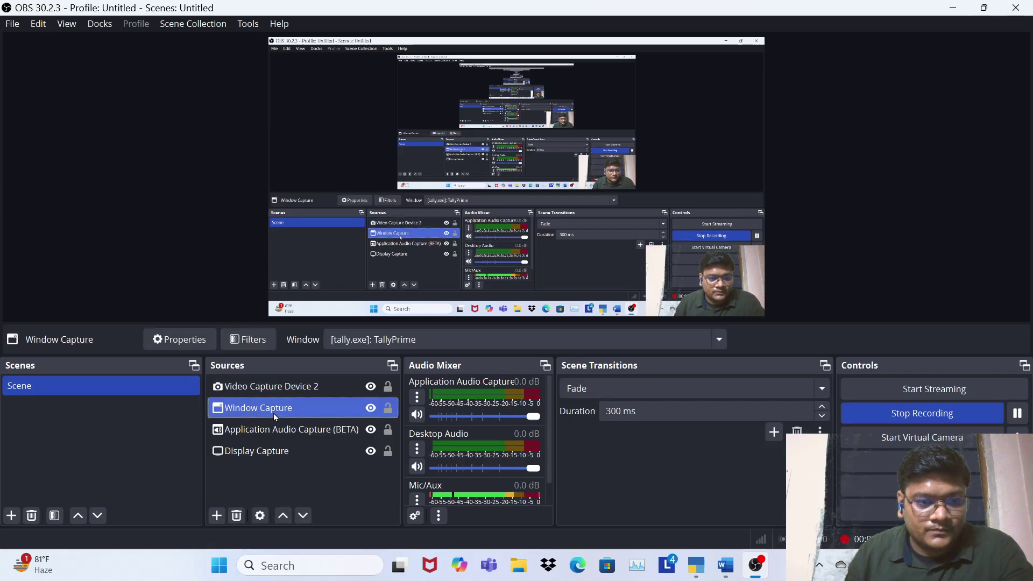
pyautogui.click(447, 346)
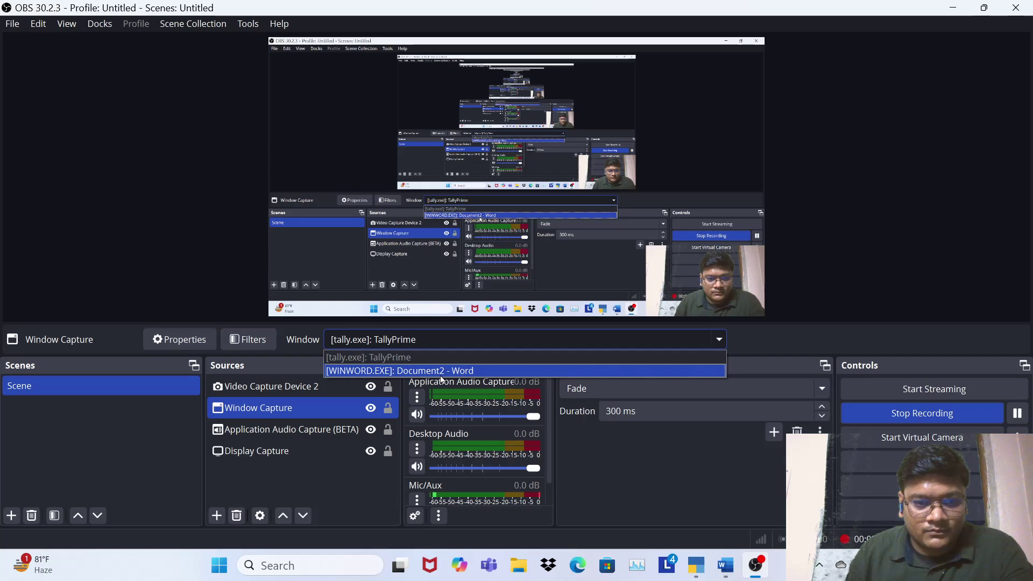
pyautogui.click(437, 371)
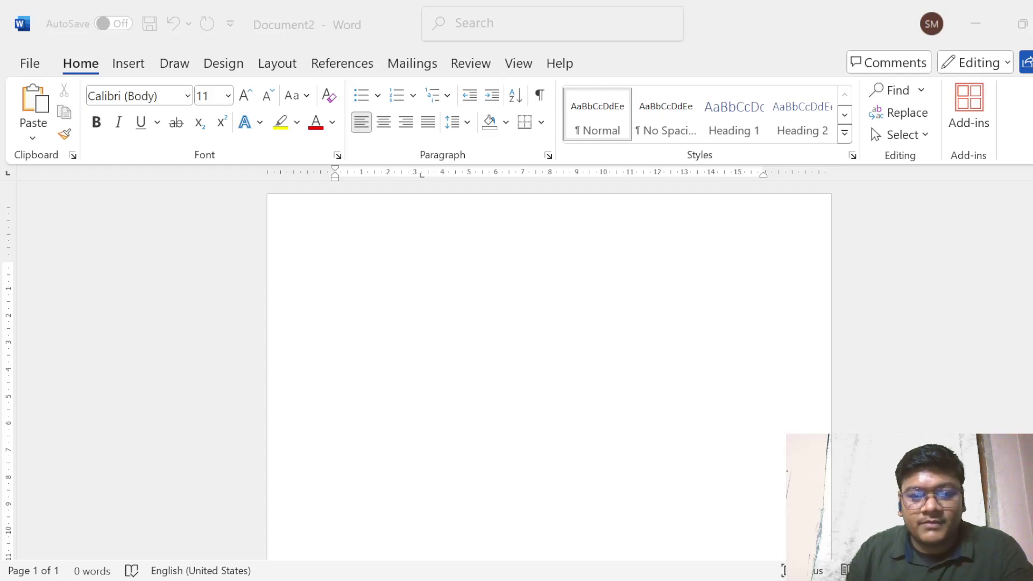
# Step: In the blank Word document, grow the font size from 11 to 14
pyautogui.click(549, 423)
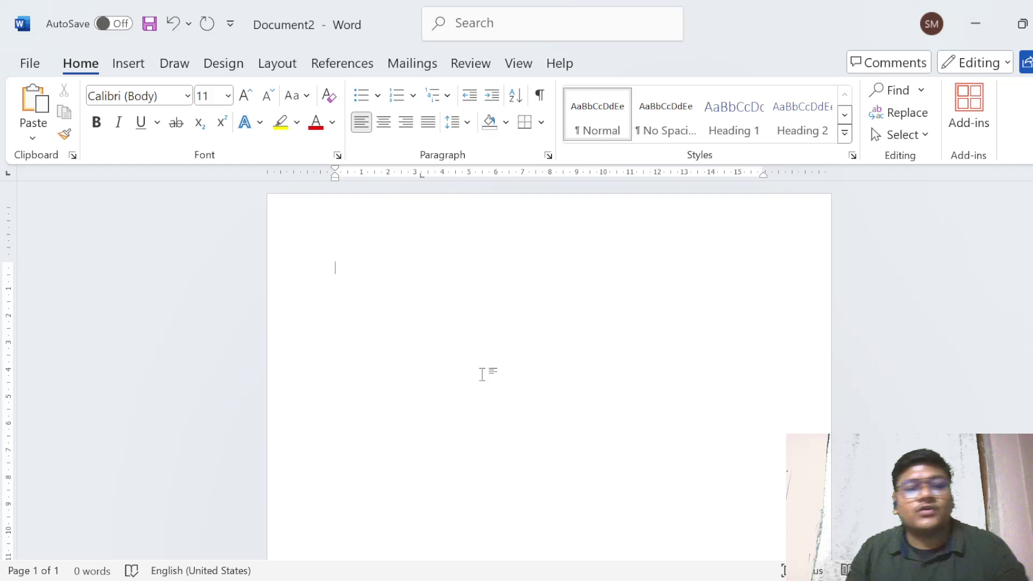
pyautogui.click(245, 96)
pyautogui.click(245, 97)
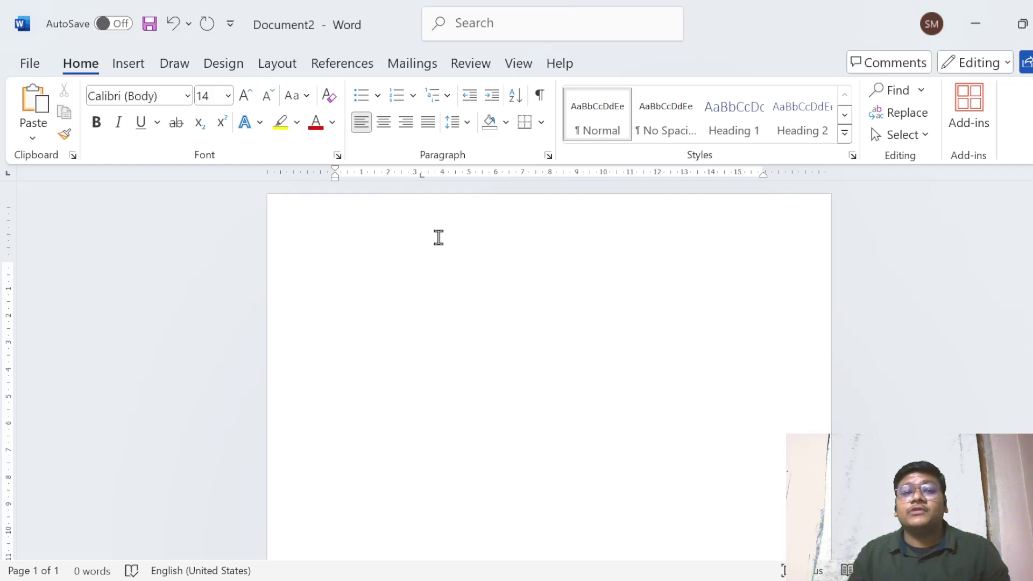
# Step: Type 'Bussines Started With Cash 500000 Rs' and begin a new line below it
pyautogui.write('Bju')
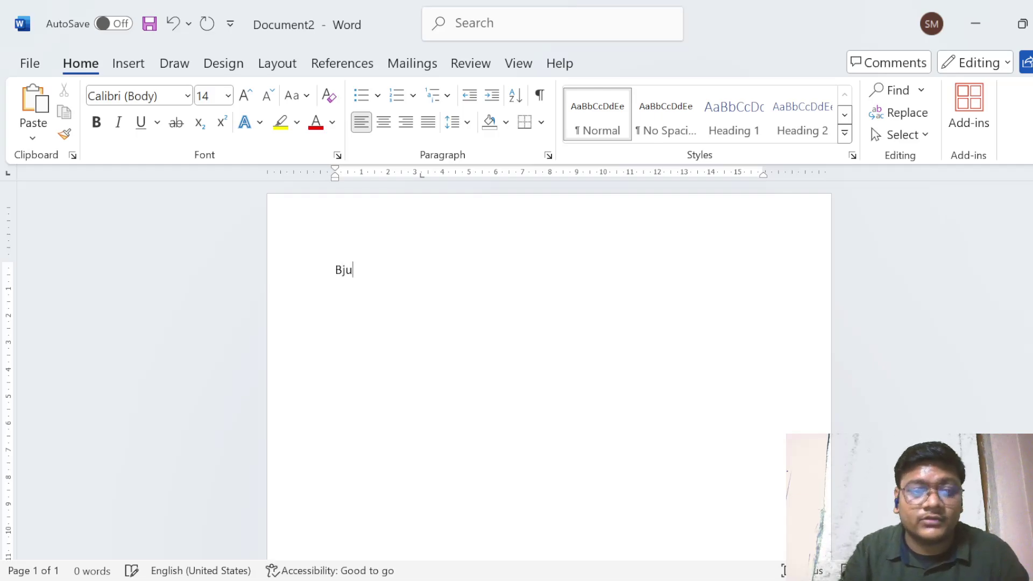
pyautogui.press('BackSpace')
pyautogui.press('BackSpace')
pyautogui.write('uss')
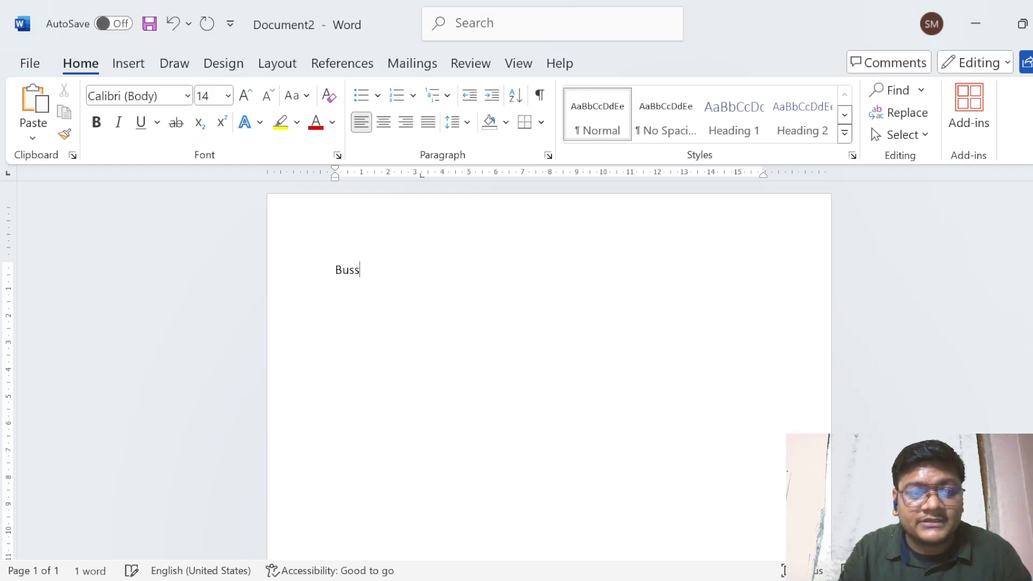
pyautogui.write('ines S')
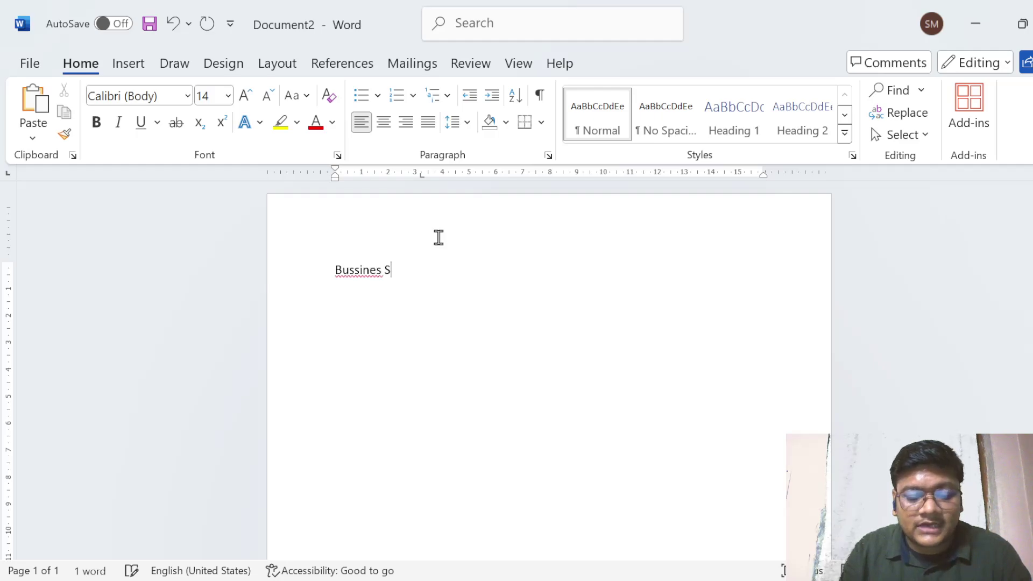
pyautogui.write('tarted ')
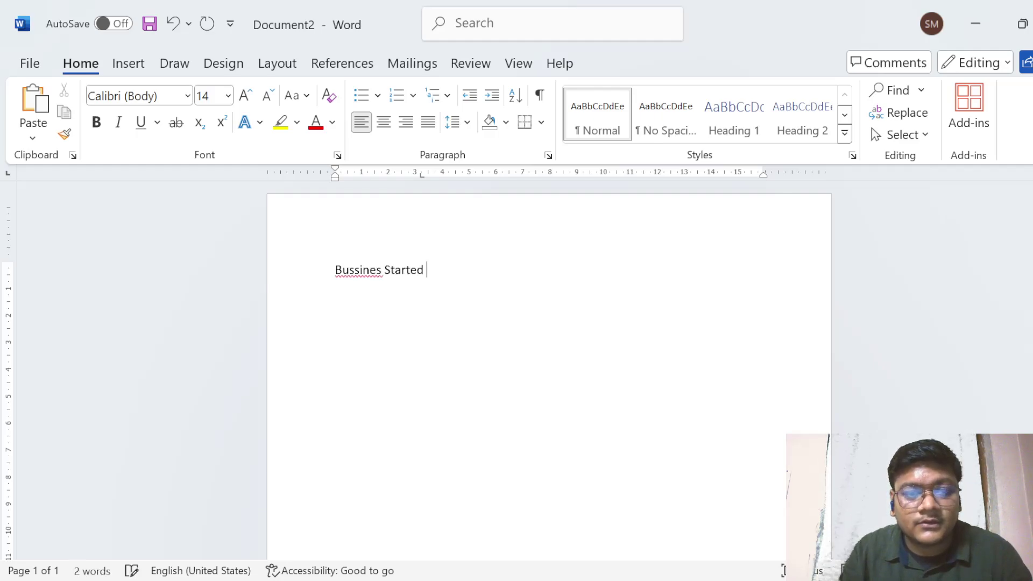
pyautogui.write('With ')
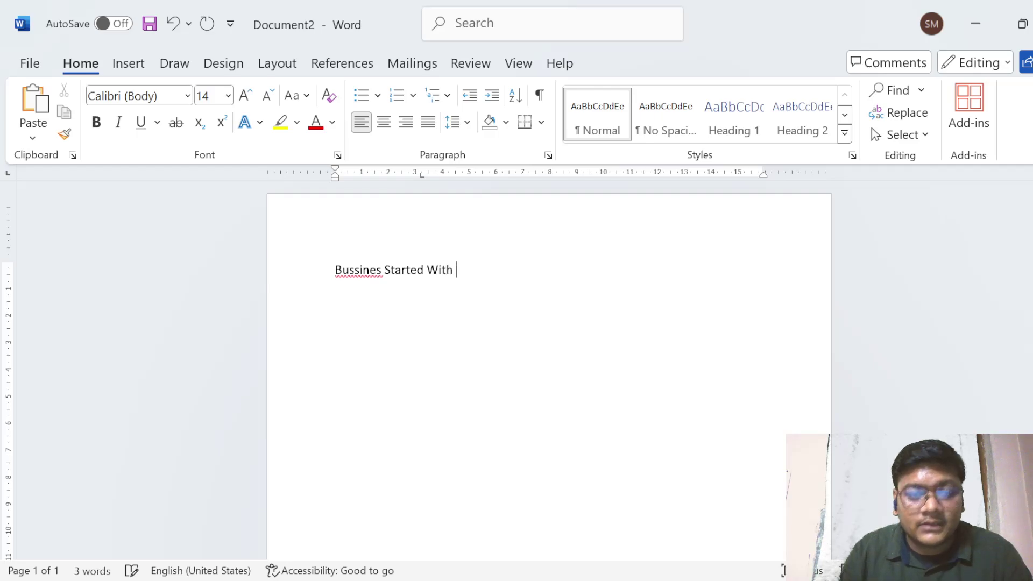
pyautogui.write('Cash')
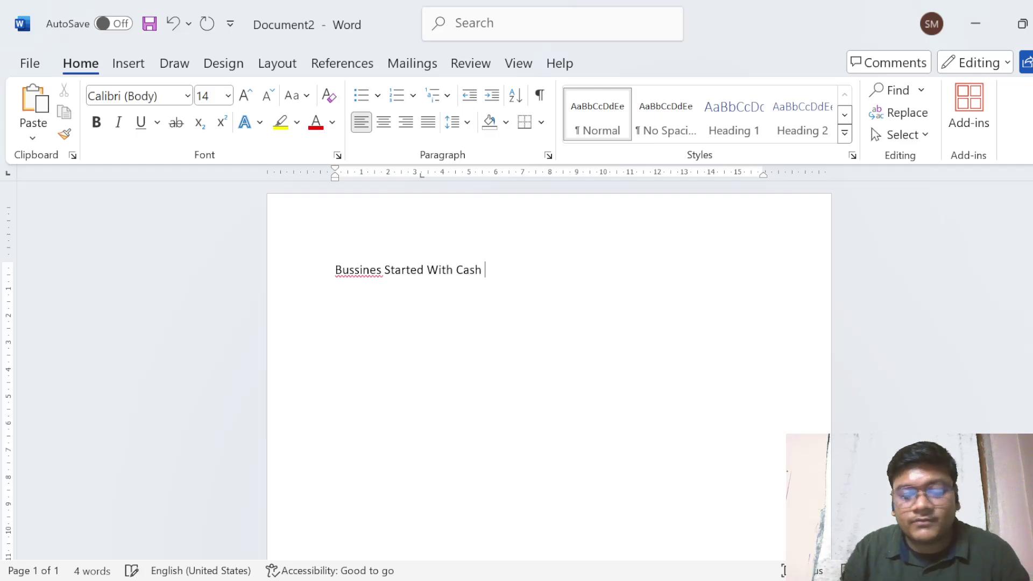
pyautogui.write(' 500000')
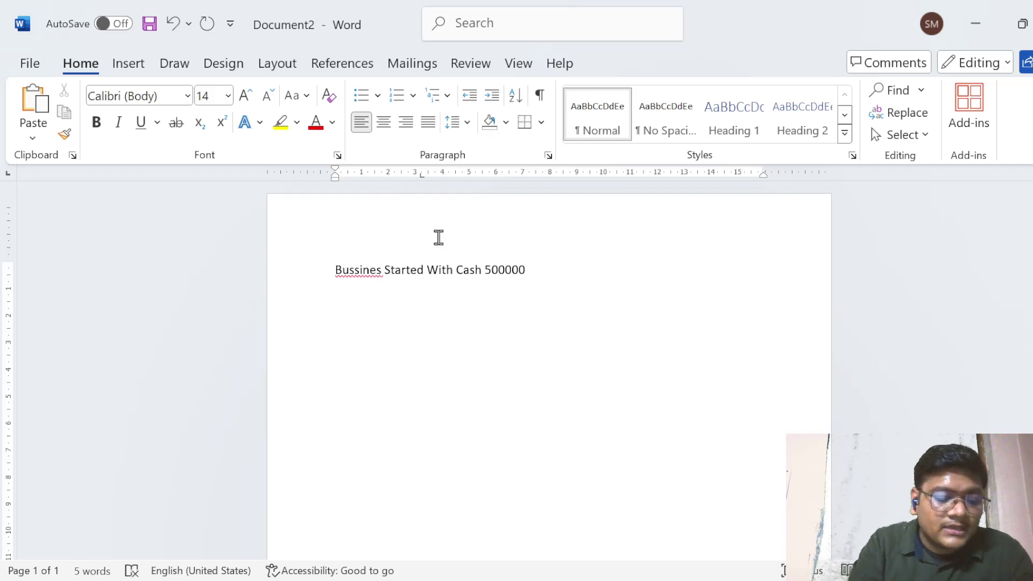
pyautogui.write(' Rs')
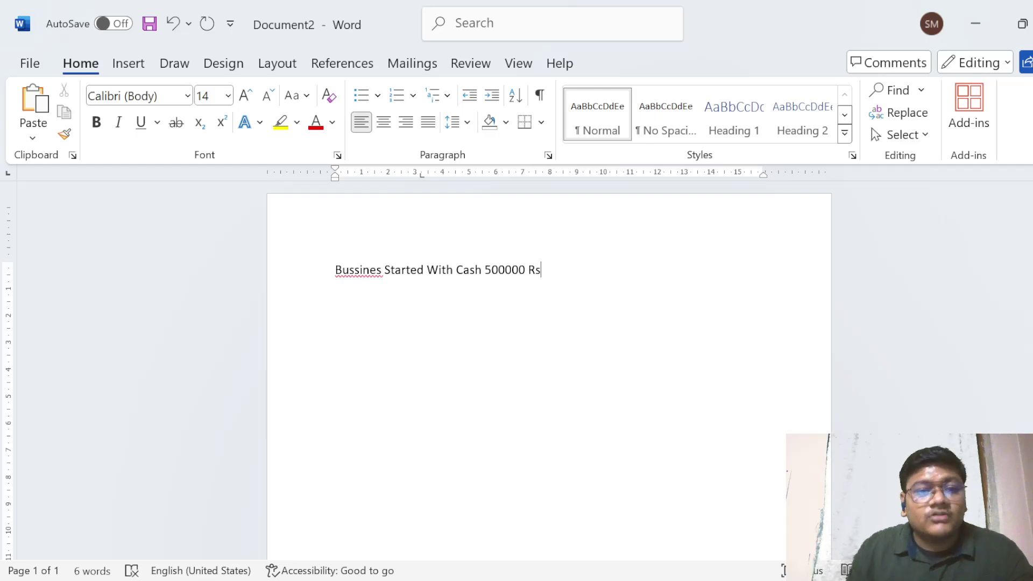
pyautogui.press('Return')
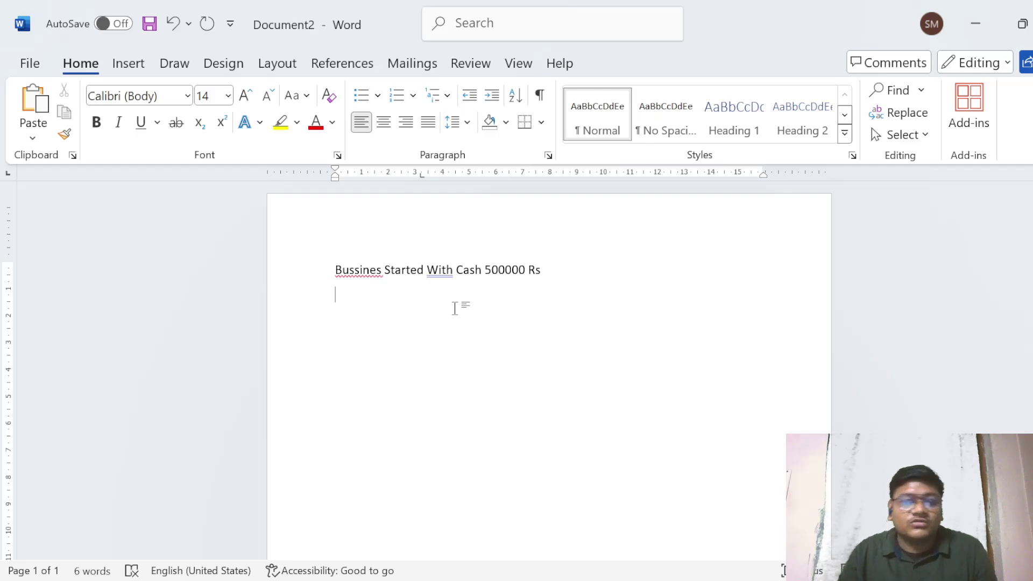
# Step: Enter the journal lines 'Cash A/c Dr.' and 'To Capital A/c', placing the cursor before Dr
pyautogui.write('Ca')
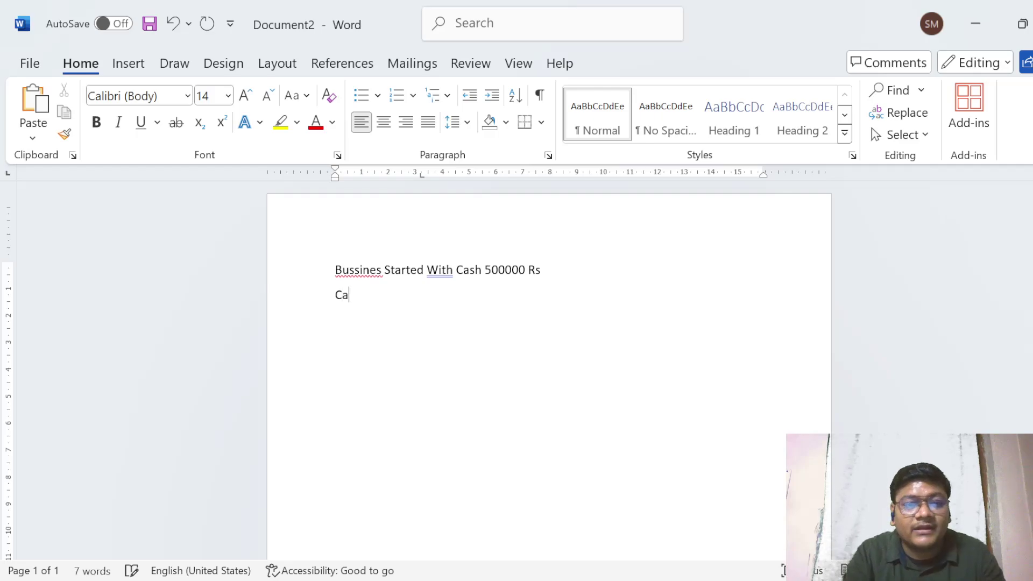
pyautogui.write('sh A')
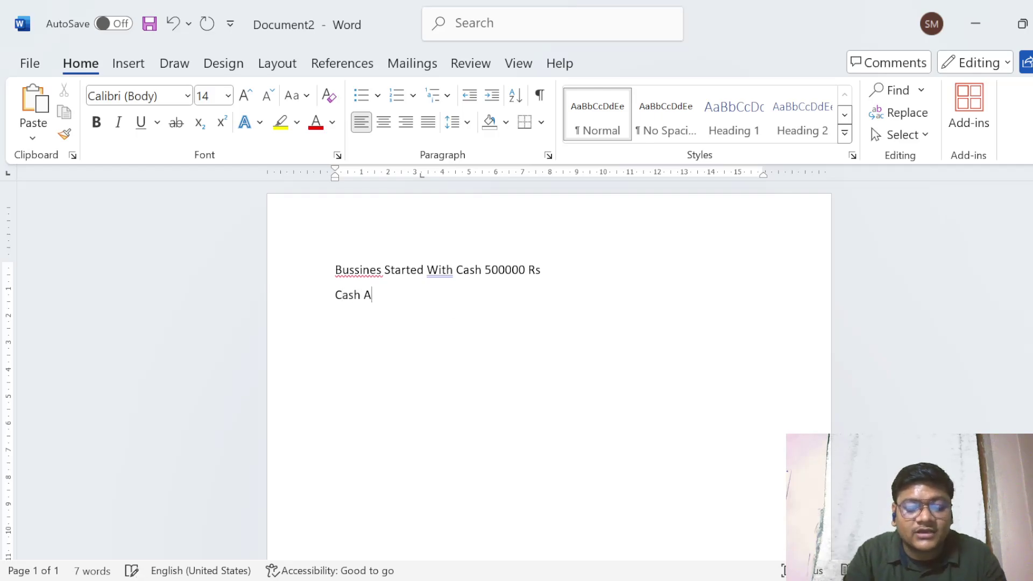
pyautogui.write('/c')
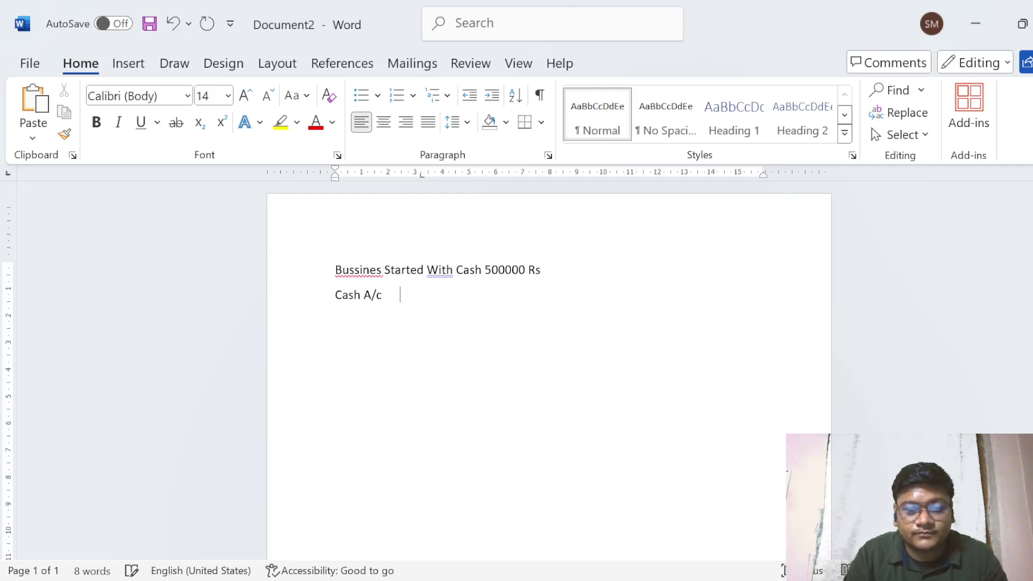
pyautogui.press('BackSpace')
pyautogui.press('BackSpace')
pyautogui.press('BackSpace')
pyautogui.press('BackSpace')
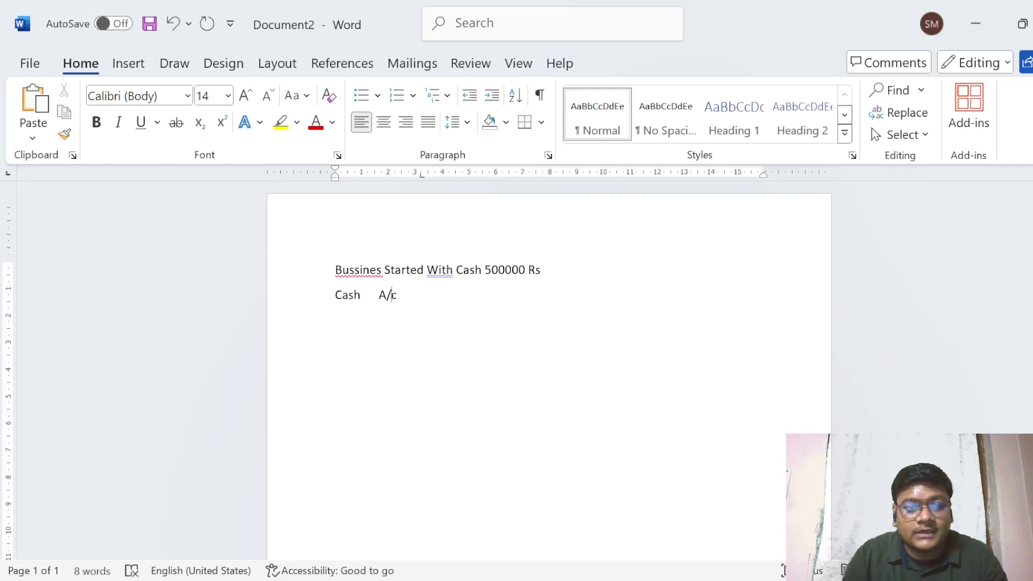
pyautogui.press('End')
pyautogui.write('D')
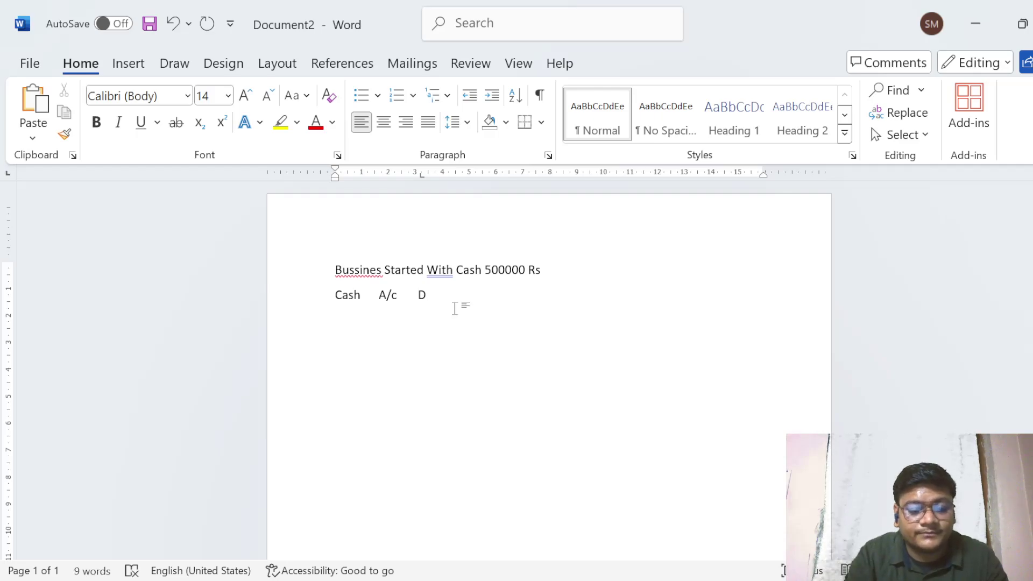
pyautogui.write('r.')
pyautogui.press('Return')
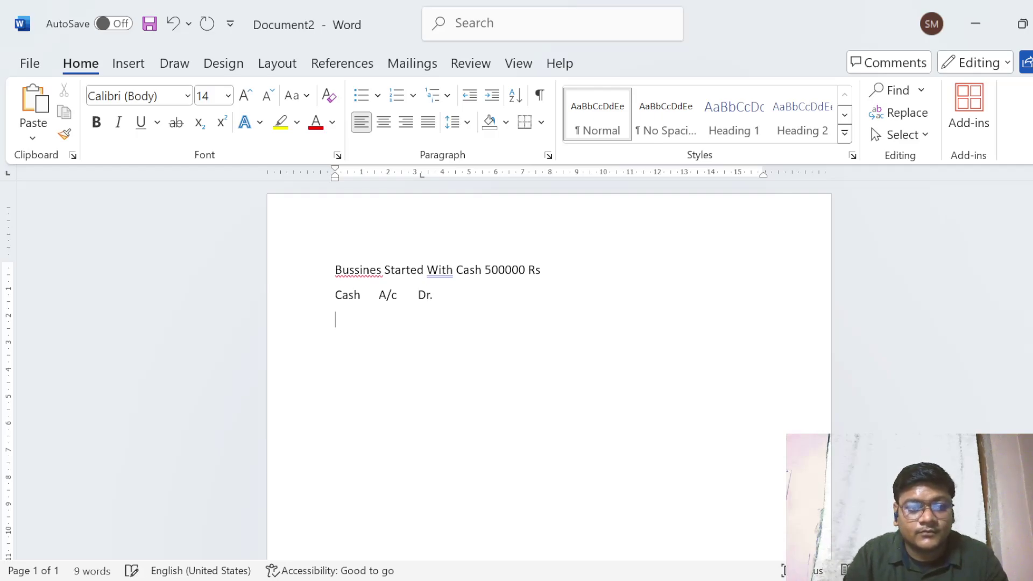
pyautogui.write('To ')
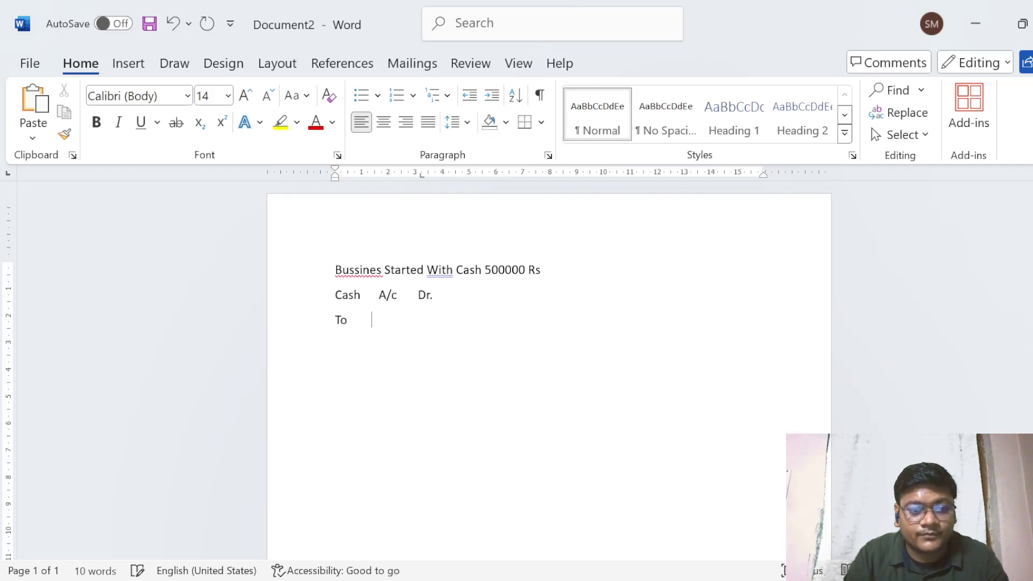
pyautogui.write('    Cap')
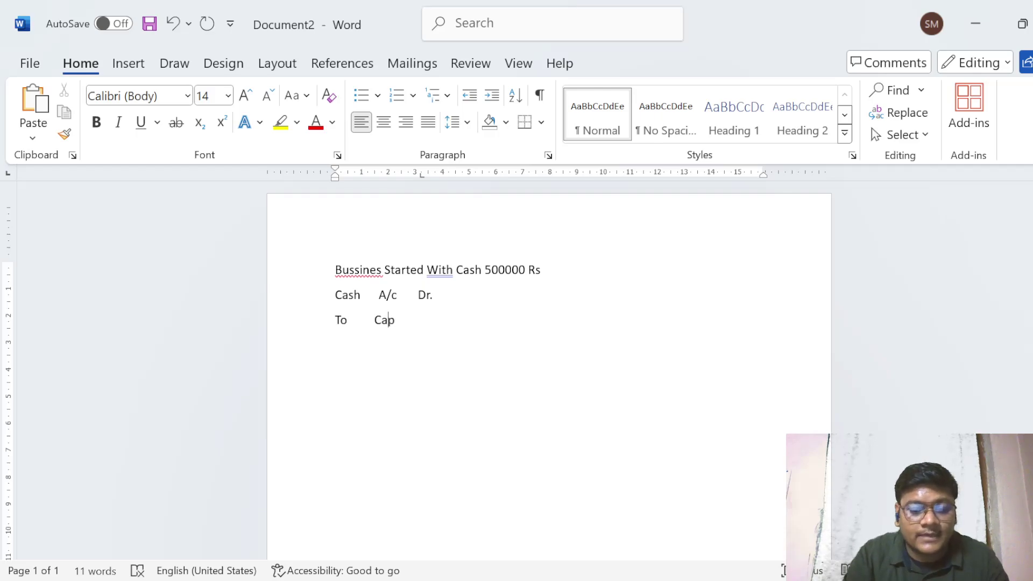
pyautogui.write('ital ')
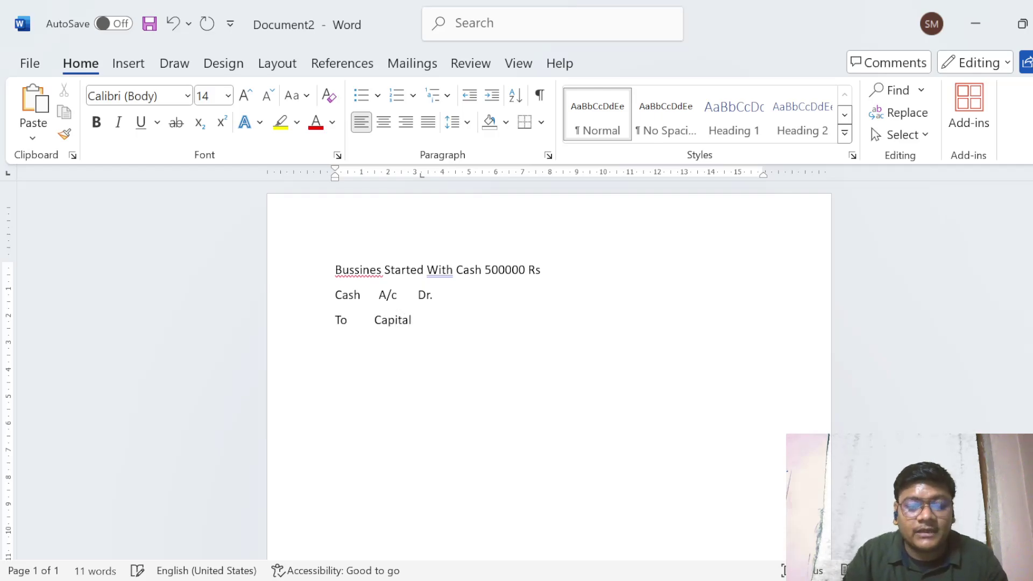
pyautogui.write('    A/c')
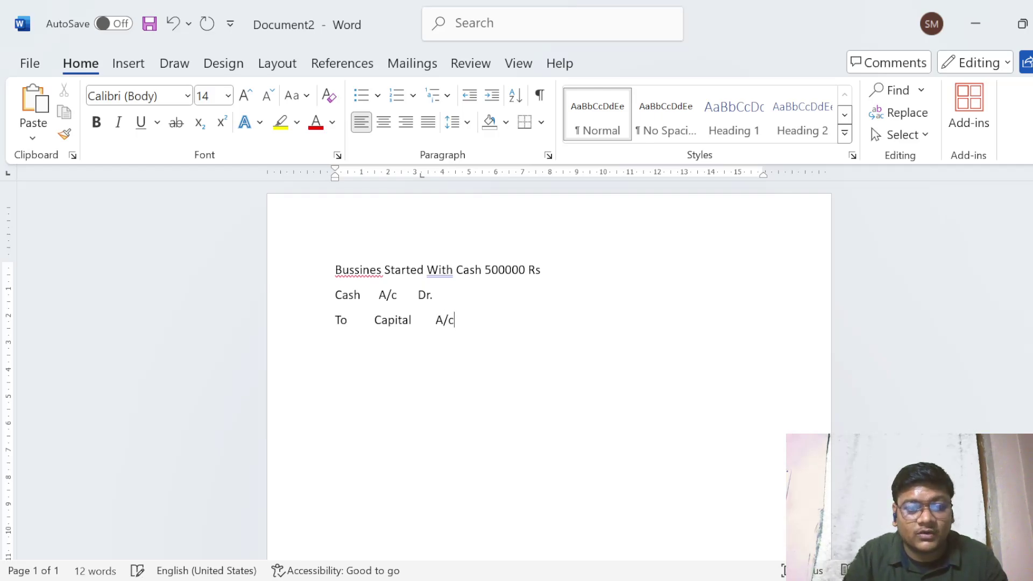
pyautogui.click(415, 298)
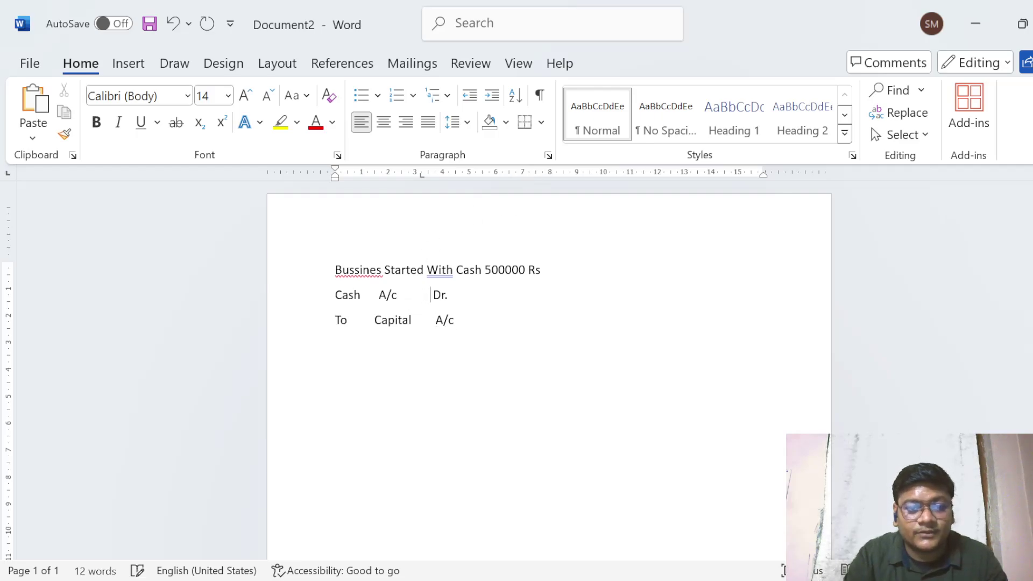
# Step: Move the cursor after Dr., then select the word Cash in the journal entry
pyautogui.click(497, 289)
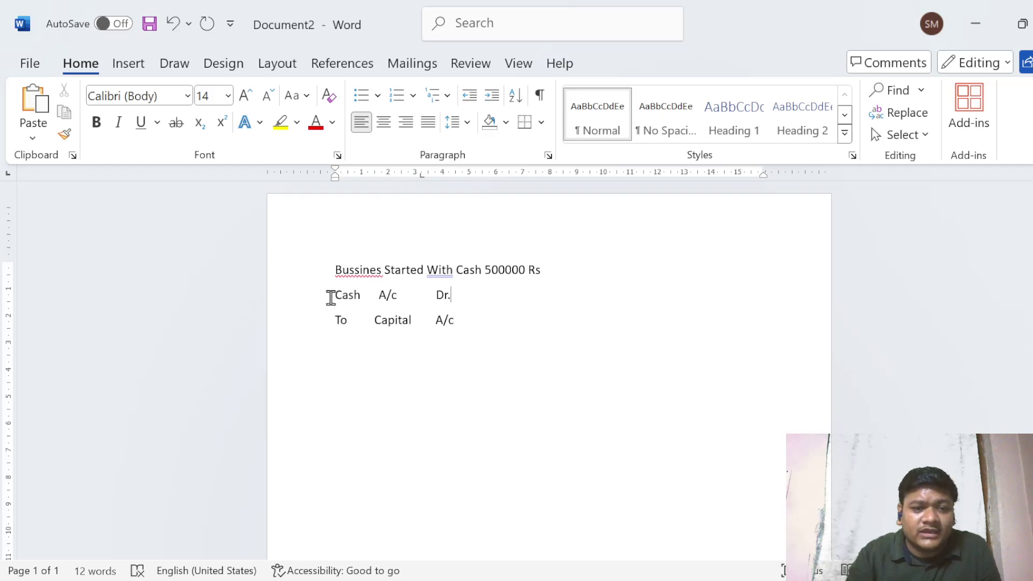
pyautogui.moveTo(334, 297); pyautogui.dragTo(364, 300)
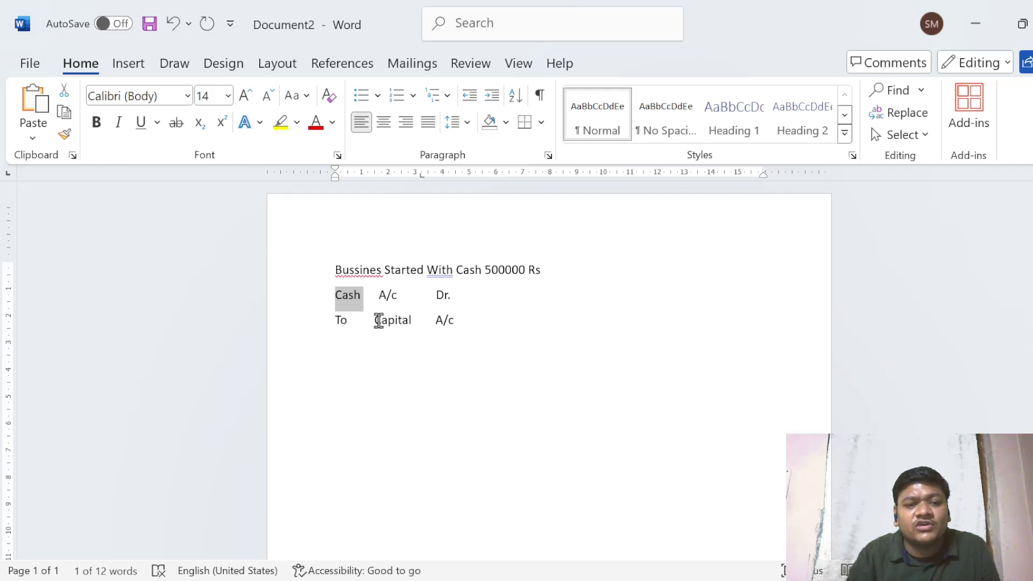
# Step: Highlight Cash and Capital in yellow, then return to TallyPrime's Gateway of Tally
pyautogui.moveTo(375, 321); pyautogui.dragTo(416, 325)
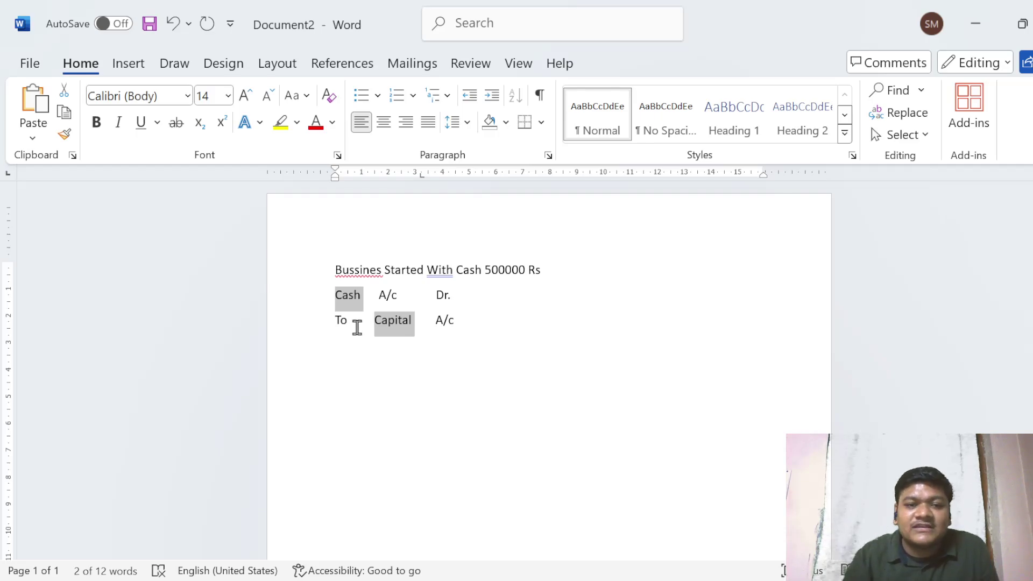
pyautogui.click(281, 122)
pyautogui.click(330, 217)
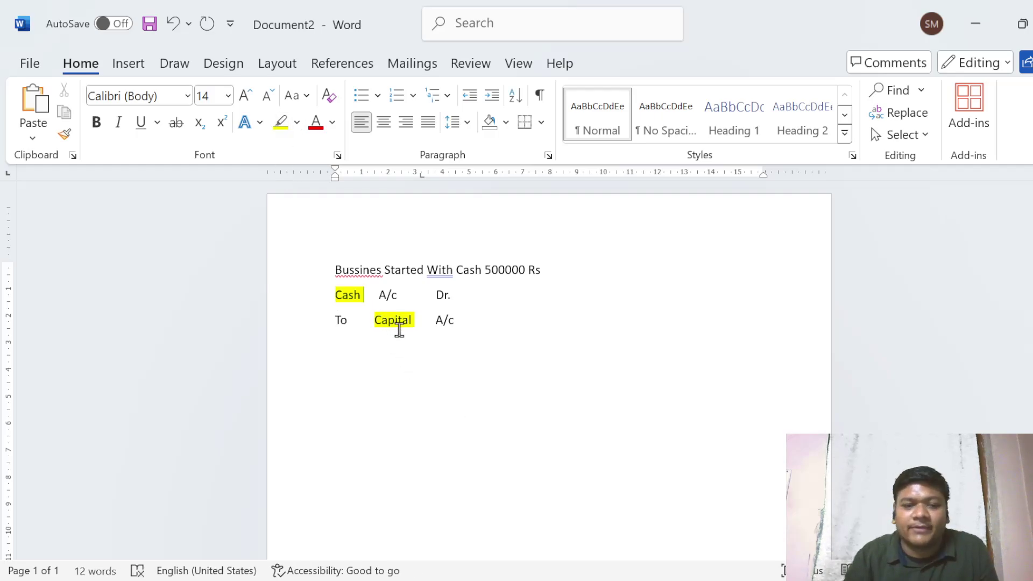
pyautogui.hotkey('alt', 'Tab')
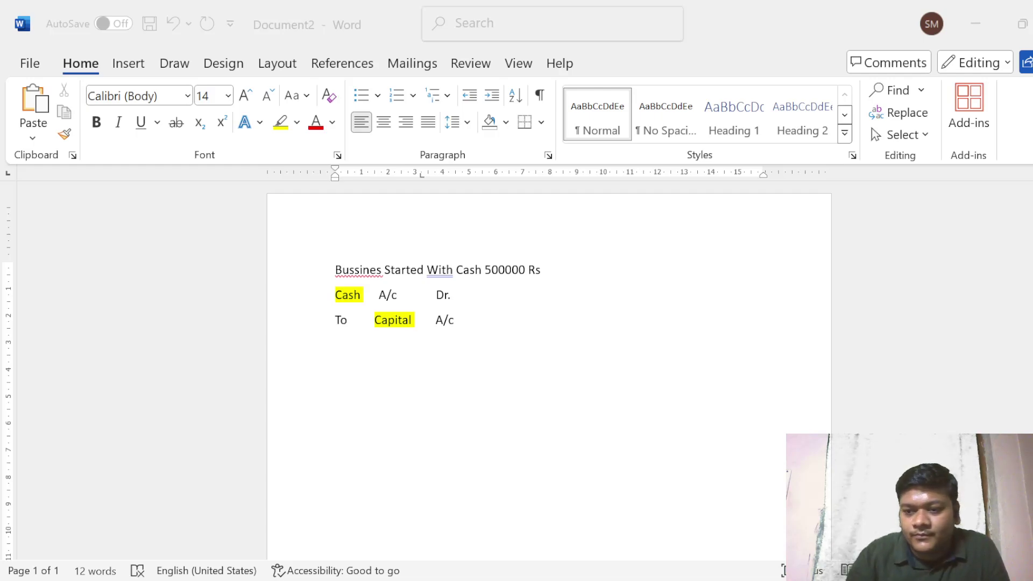
pyautogui.hotkey('alt', 'Tab')
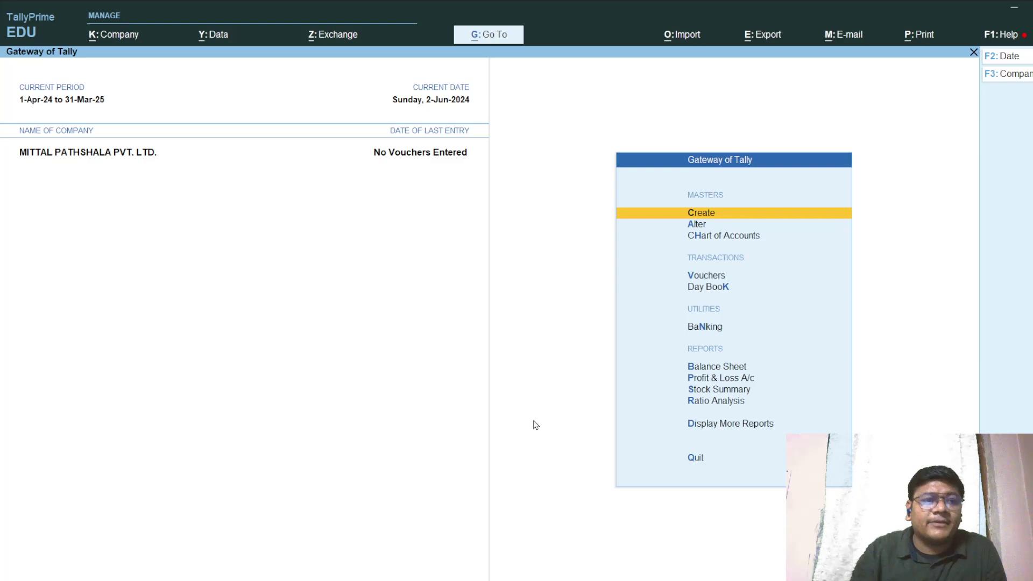
# Step: From Gateway of Tally, choose Create and open the Ledger creation screen
pyautogui.press('Down')
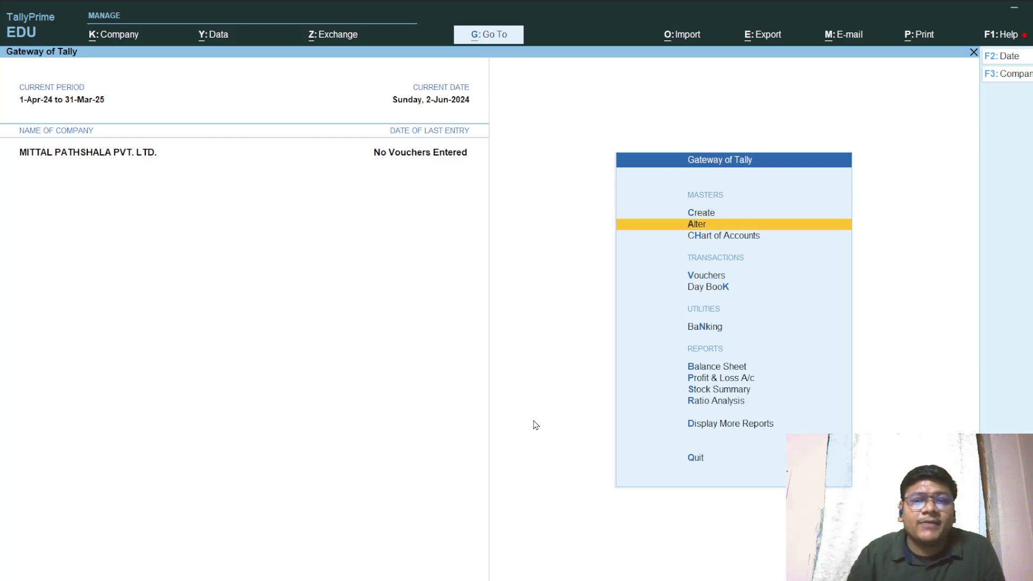
pyautogui.press('Up')
pyautogui.press('Return')
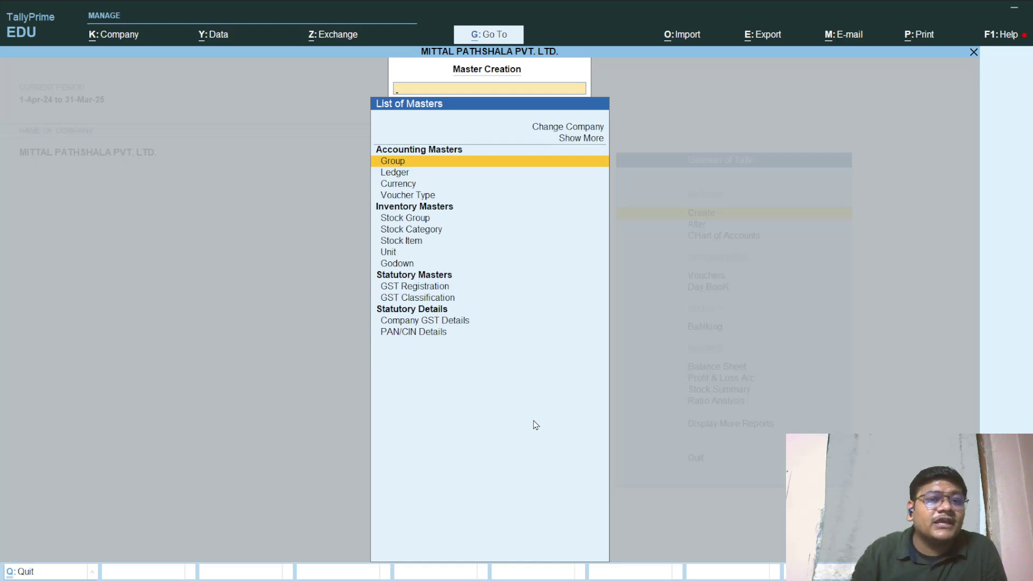
pyautogui.press('Down')
pyautogui.press('Up')
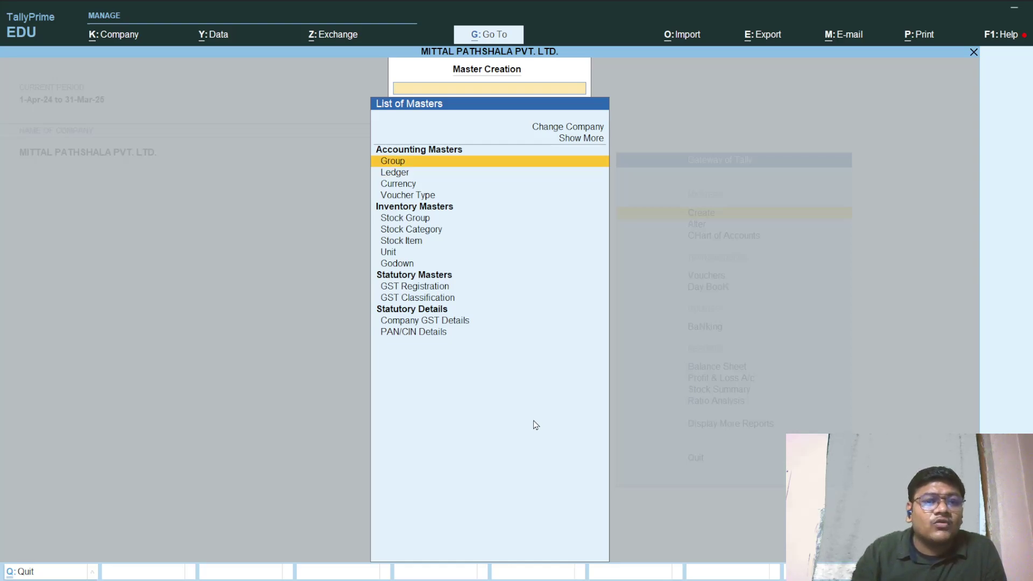
pyautogui.press('Down')
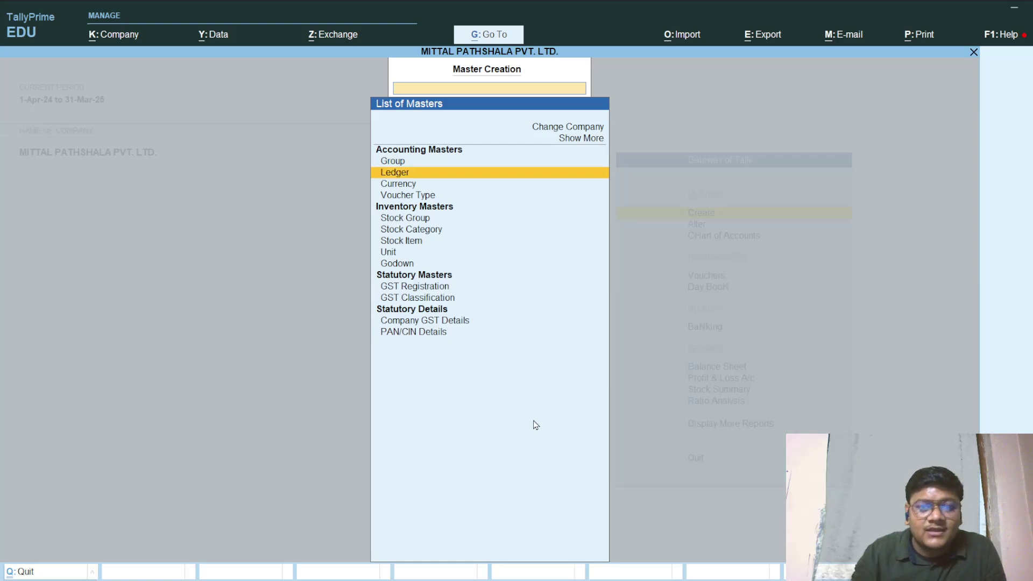
pyautogui.press('Return')
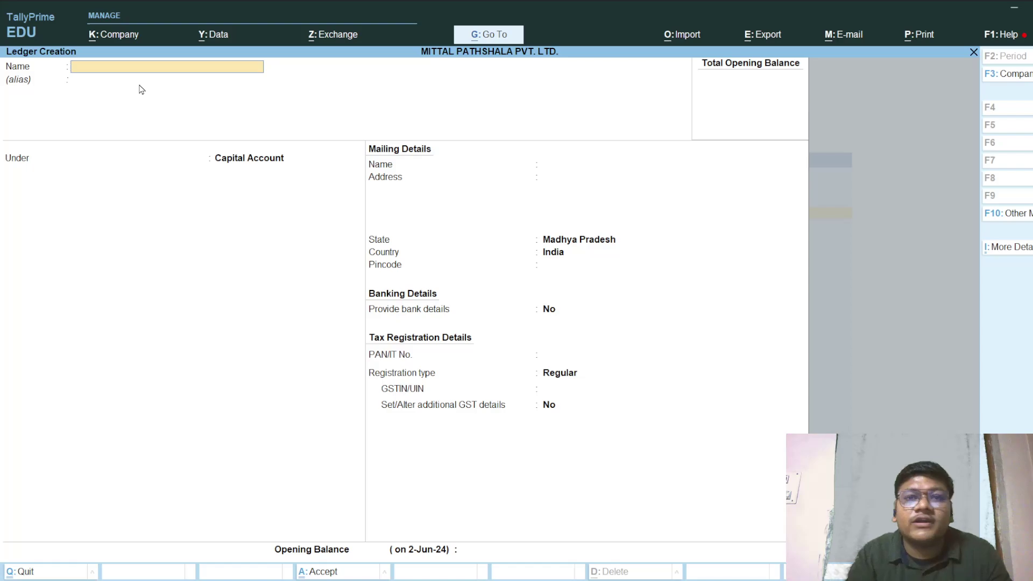
# Step: Name the new ledger 'Capital a/c' under Capital Account, then switch to the Word ledger-group table
pyautogui.write('C')
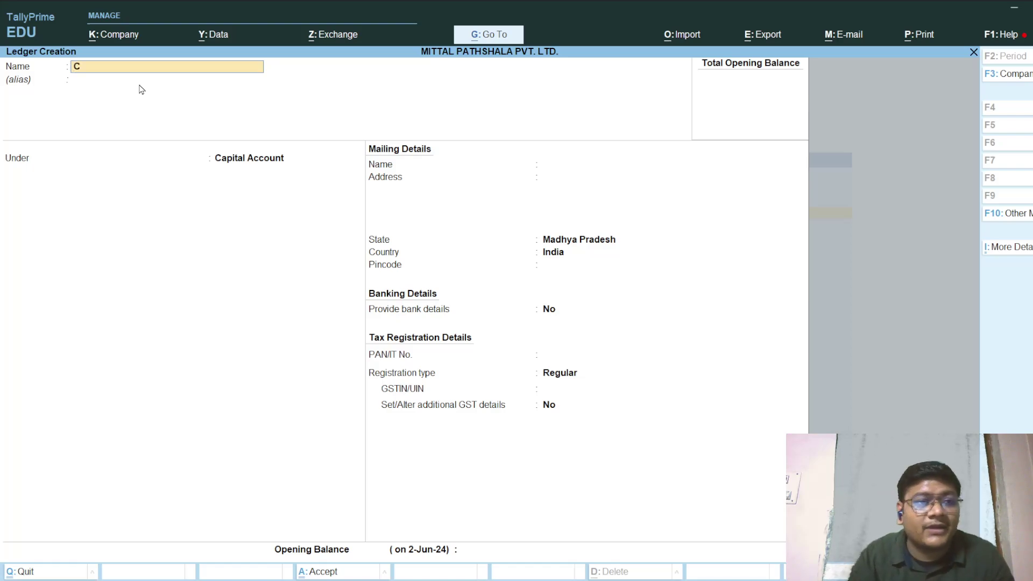
pyautogui.write('api')
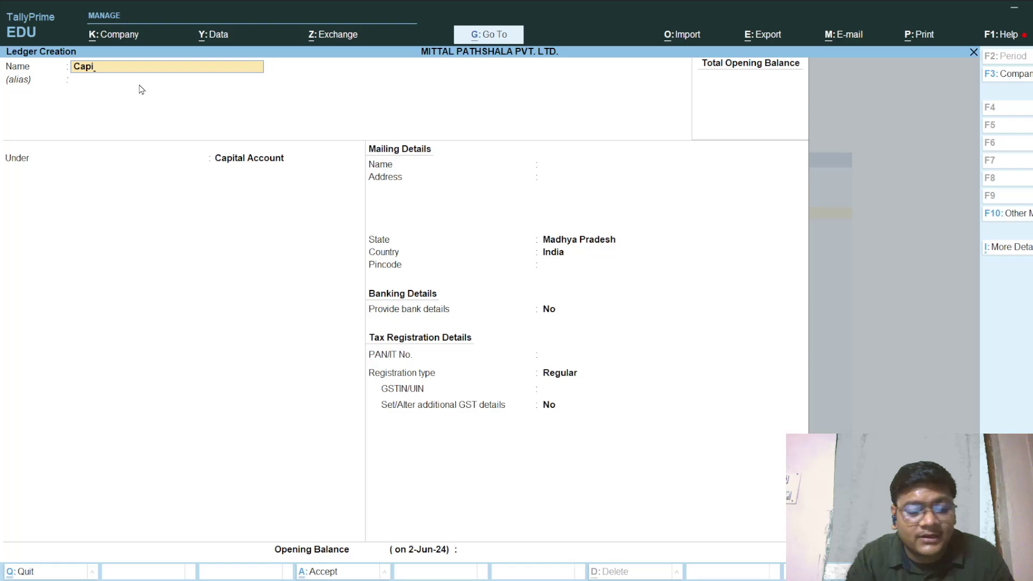
pyautogui.write('tal a/c')
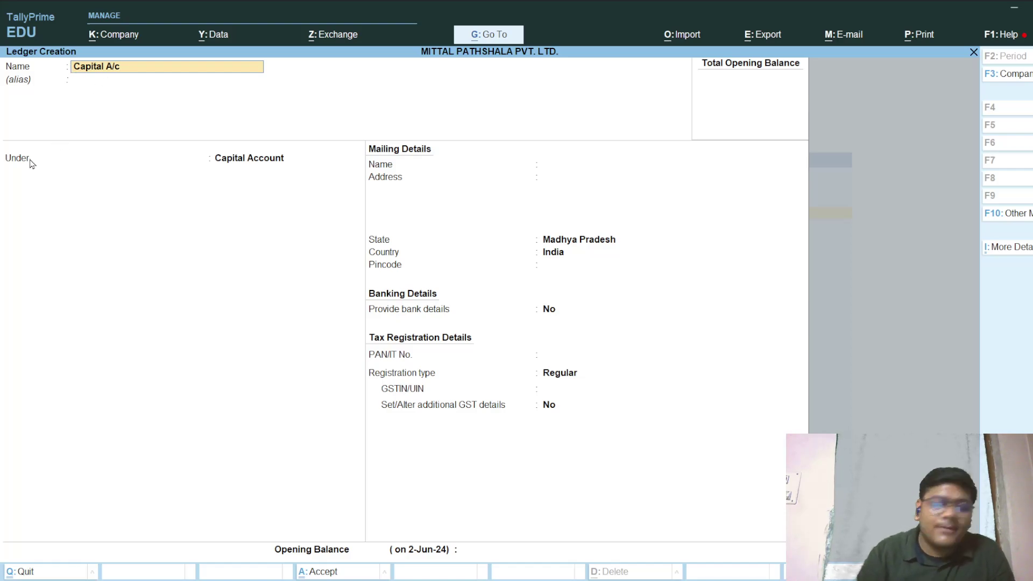
pyautogui.press('Return')
pyautogui.press('Return')
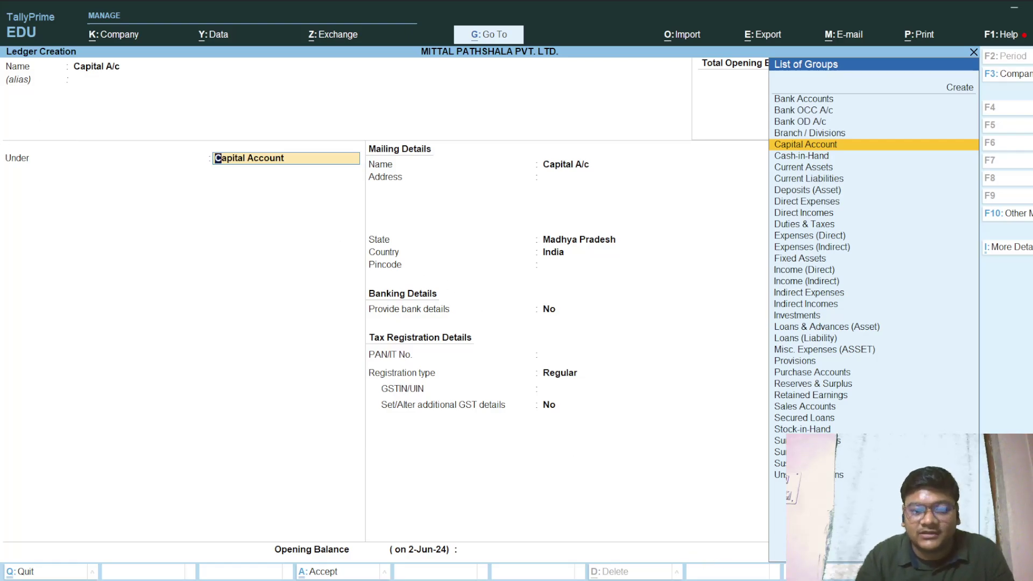
pyautogui.hotkey('ctrl', 'a')
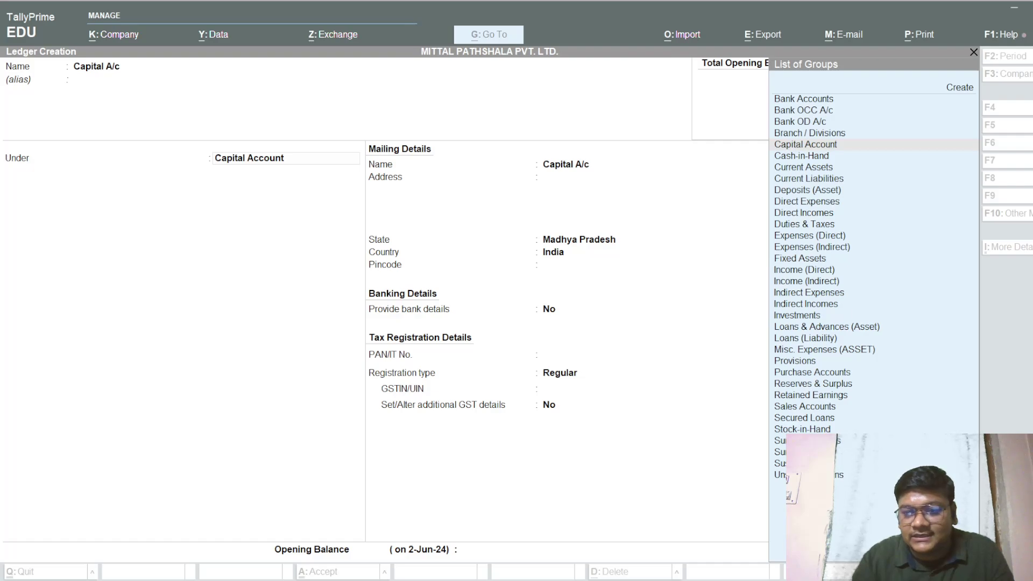
pyautogui.hotkey('alt', 'Tab')
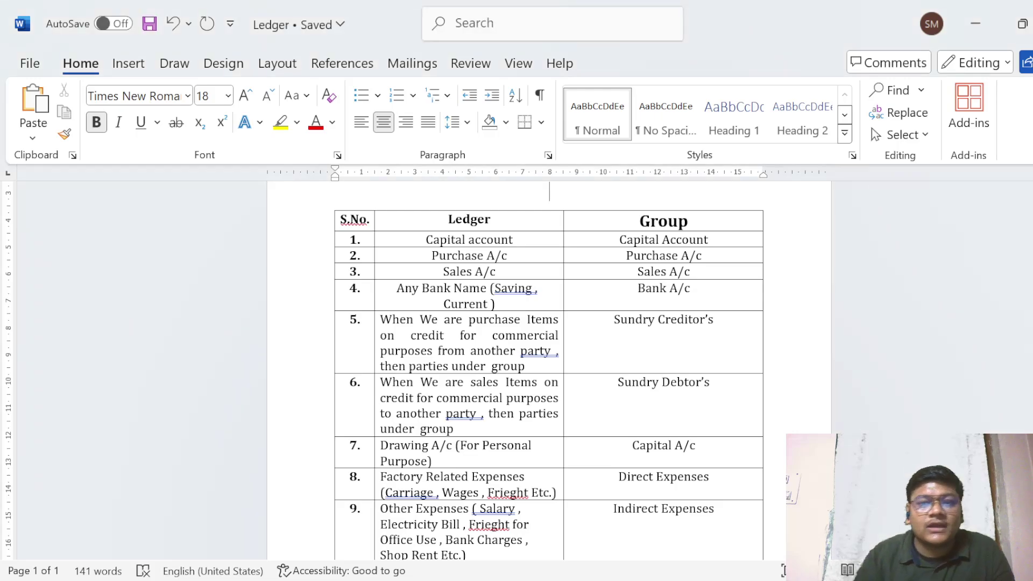
# Step: Scroll through rows 1–11 of the Word ledger-group table, then return to TallyPrime's Capital A/c ledger creation
pyautogui.scroll(-5, 946, 436)
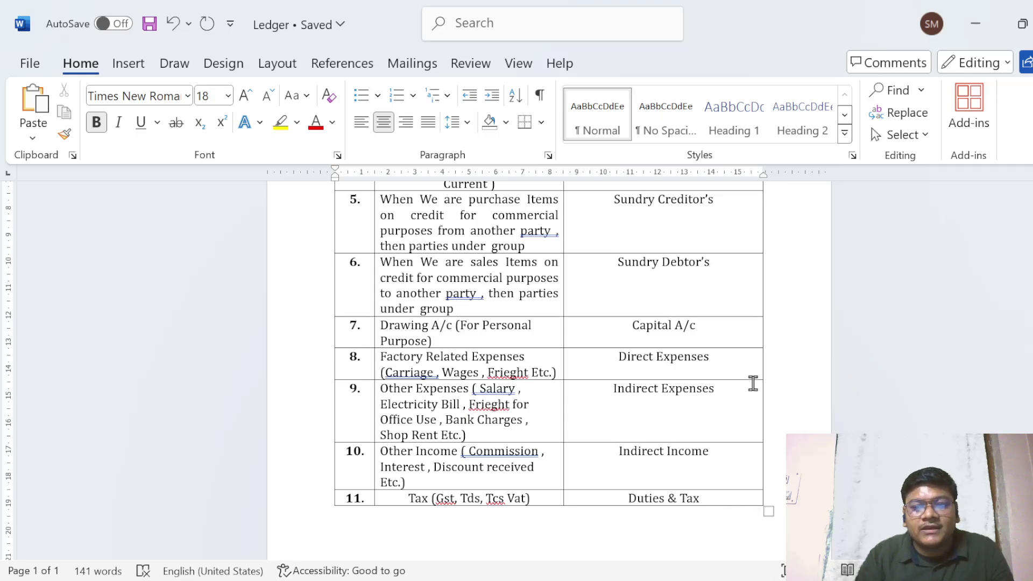
pyautogui.scroll(3, 912, 347)
pyautogui.scroll(5, 912, 347)
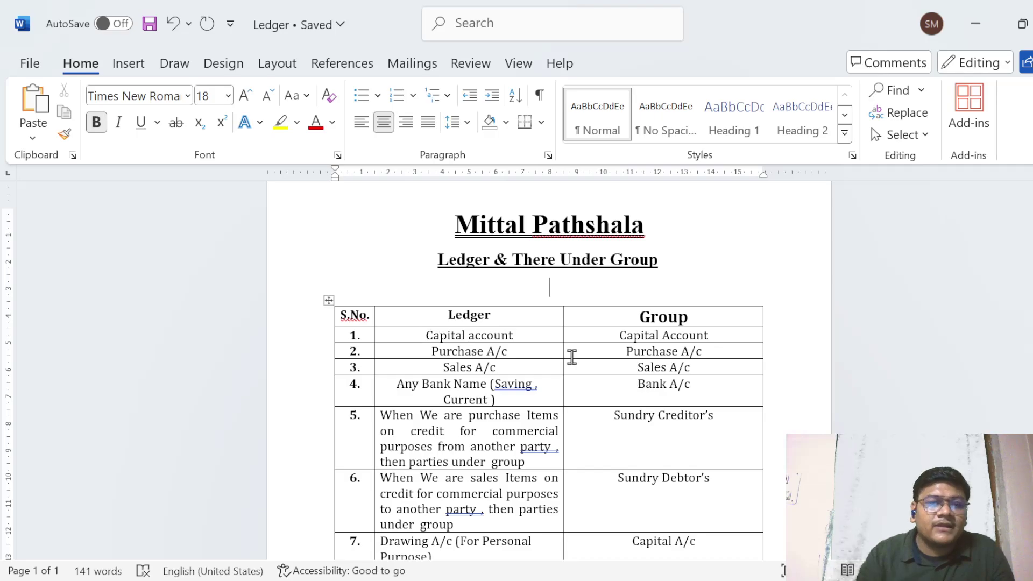
pyautogui.scroll(-1, 872, 368)
pyautogui.scroll(-5, 872, 367)
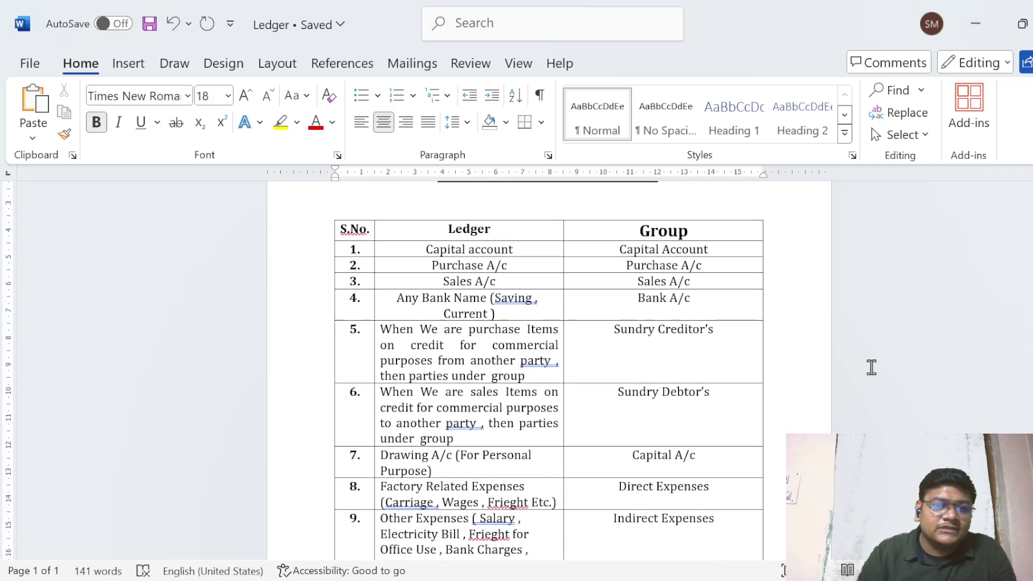
pyautogui.scroll(7, 872, 367)
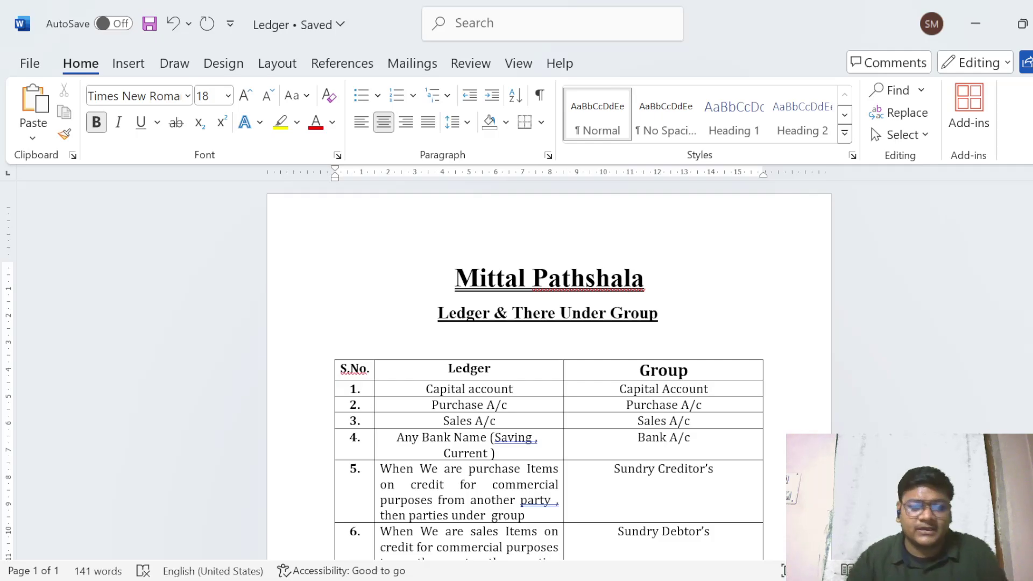
pyautogui.hotkey('alt', 'Tab')
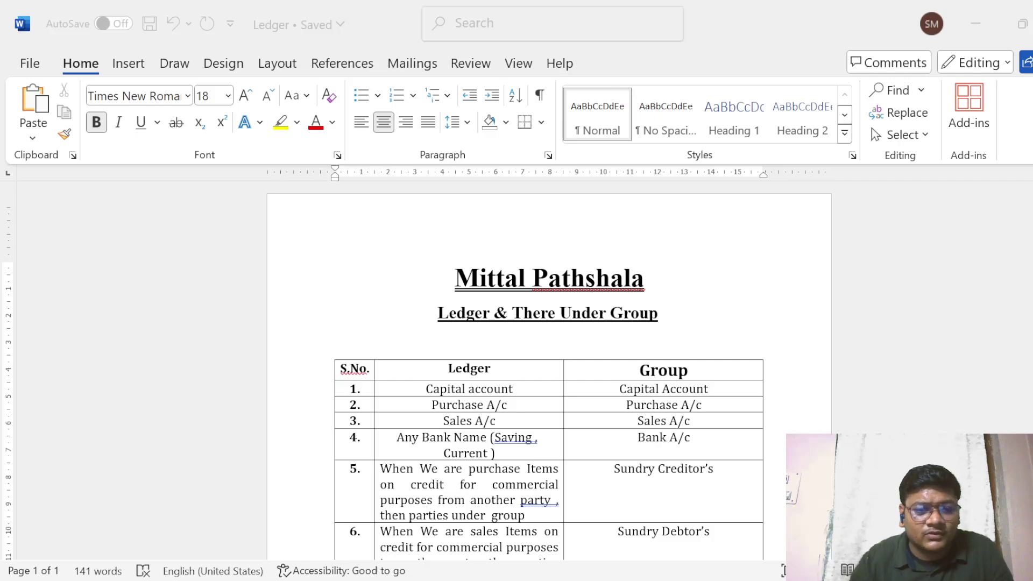
pyautogui.hotkey('alt', 'Tab')
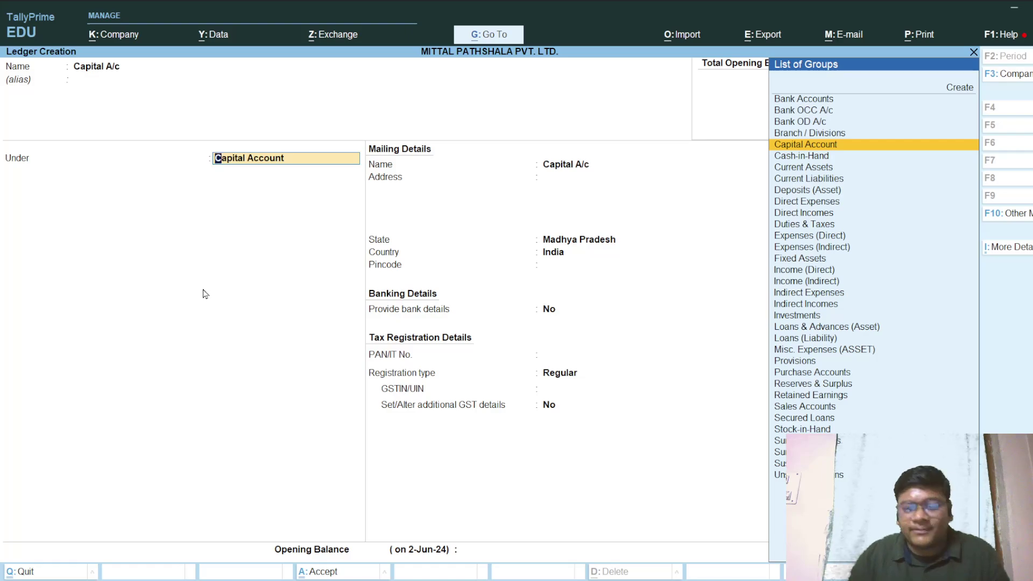
# Step: Save the Capital A/c ledger under Capital Account and quit back to Master Creation
pyautogui.press('Return')
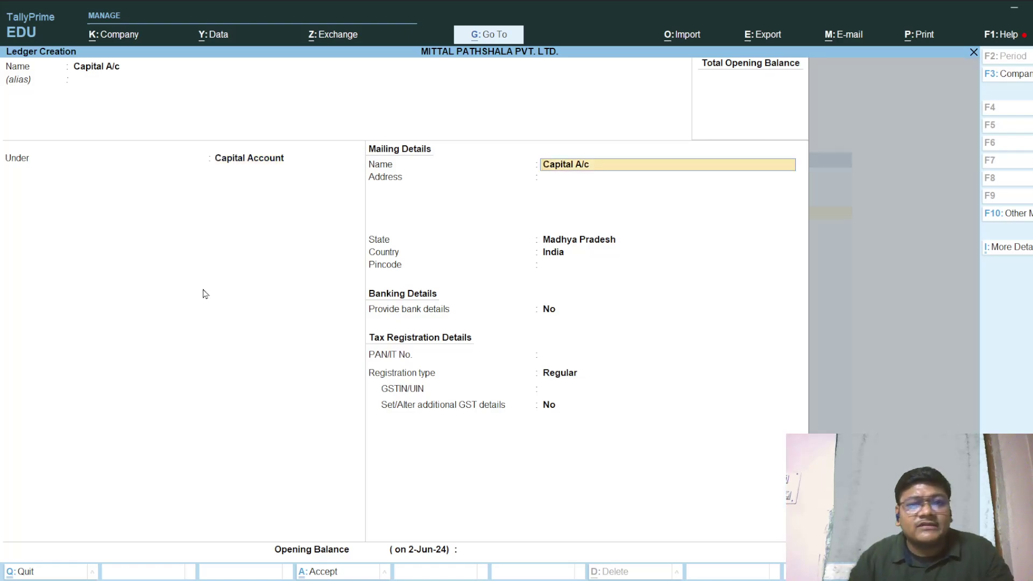
pyautogui.press('Return')
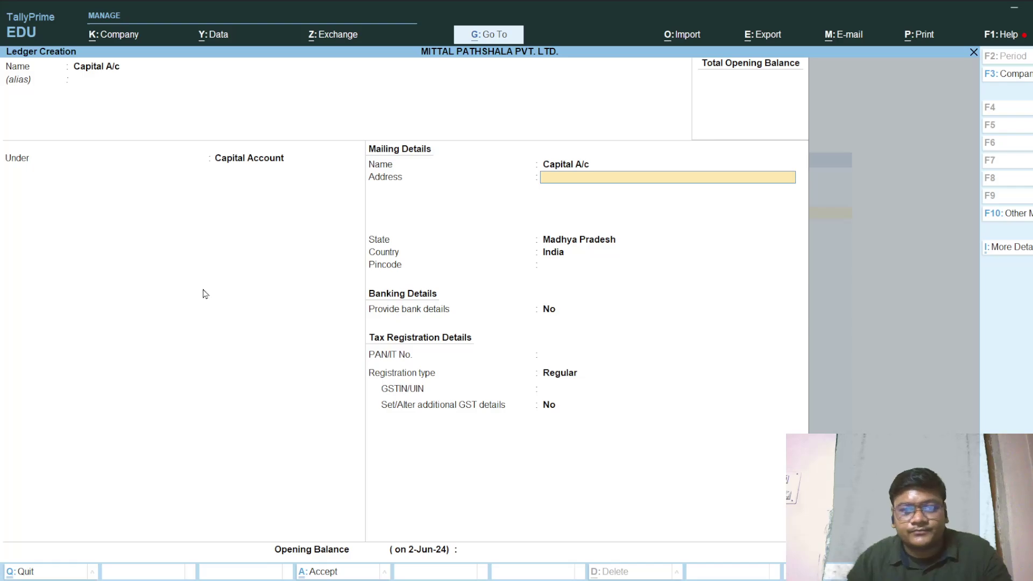
pyautogui.press('Return')
pyautogui.press('Return')
pyautogui.press('Return')
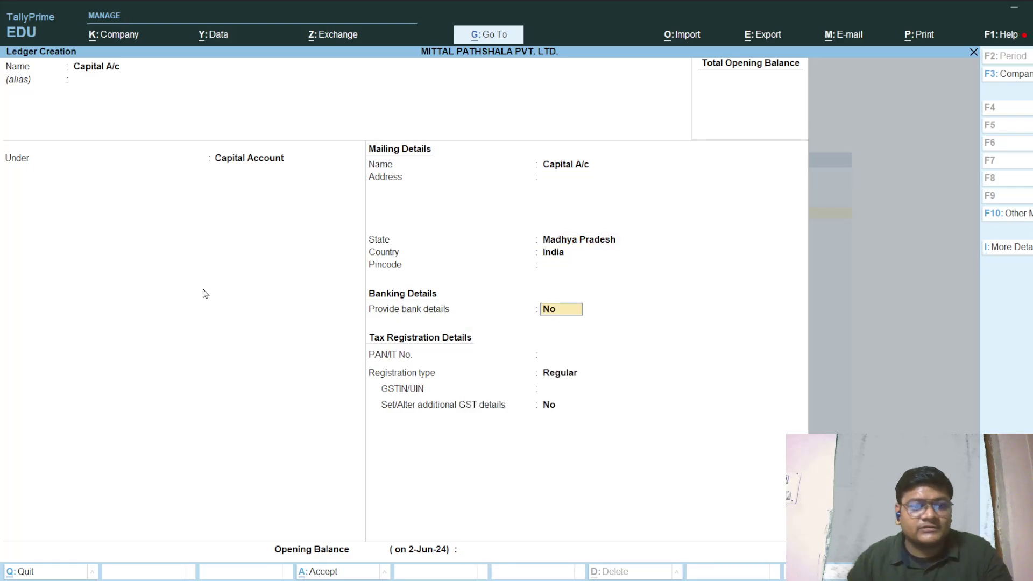
pyautogui.press('Return')
pyautogui.press('Return')
pyautogui.press('Return')
pyautogui.press('Return')
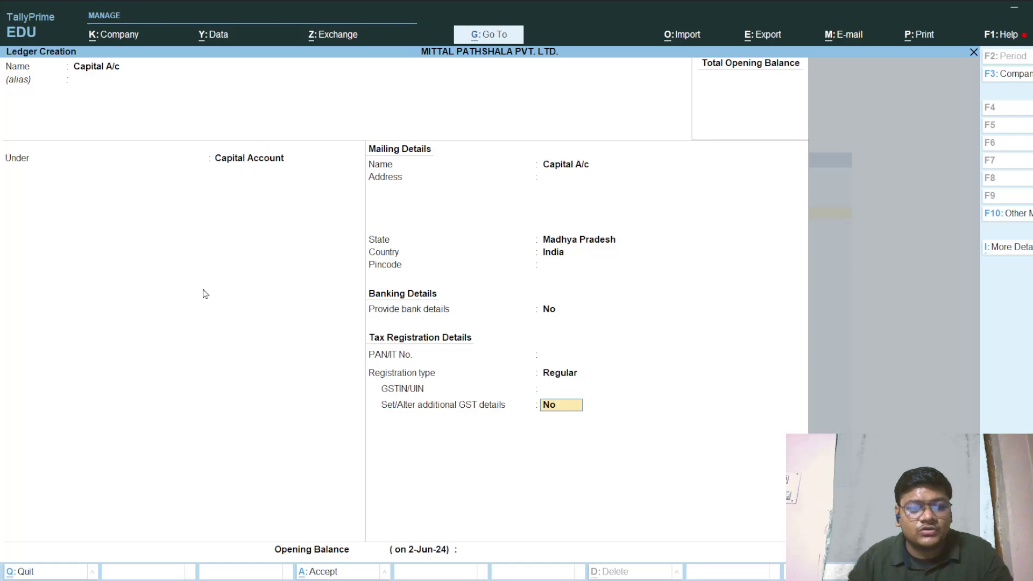
pyautogui.press('Return')
pyautogui.press('Return')
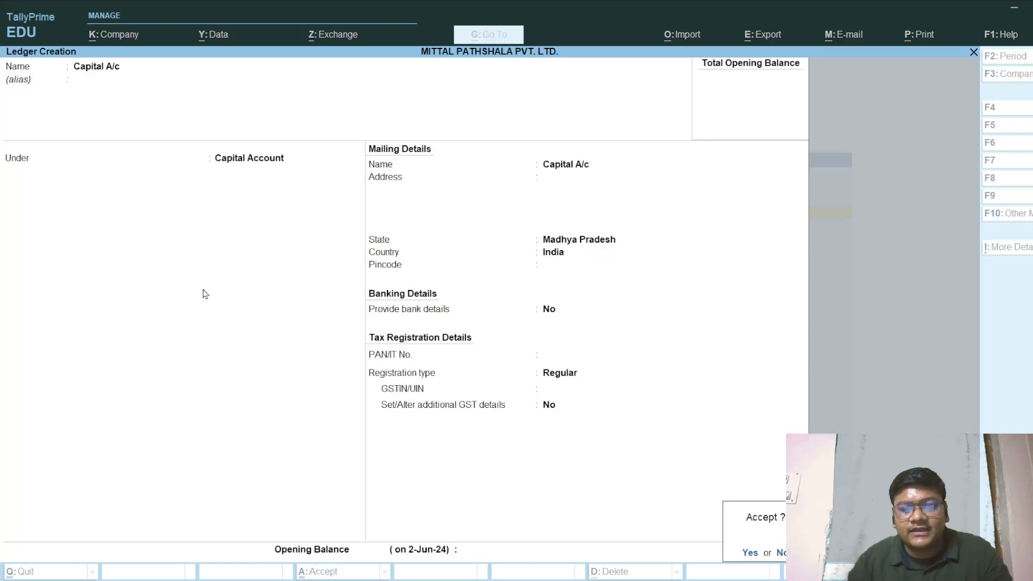
pyautogui.press('Return')
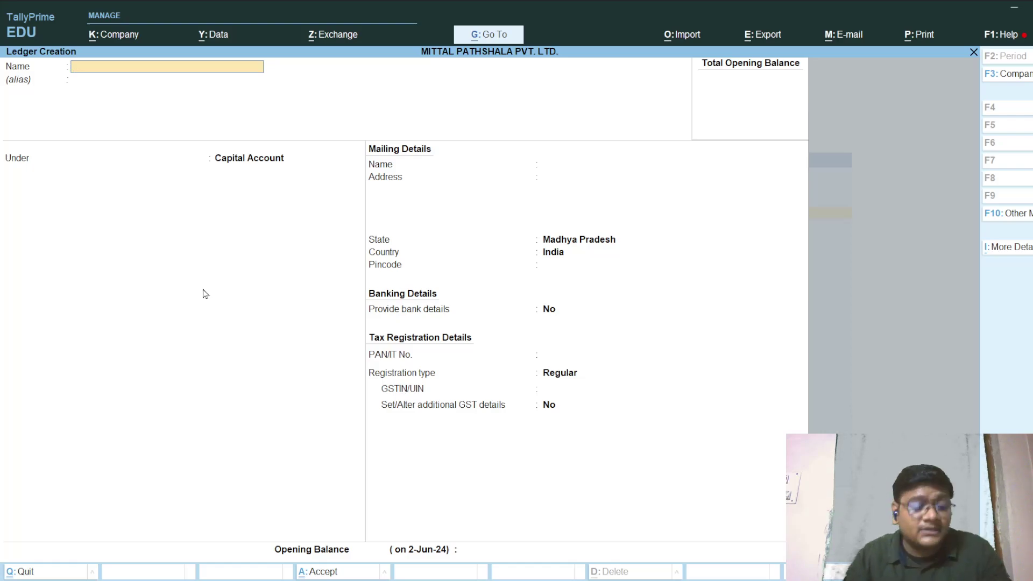
pyautogui.press('Escape')
pyautogui.press('y')
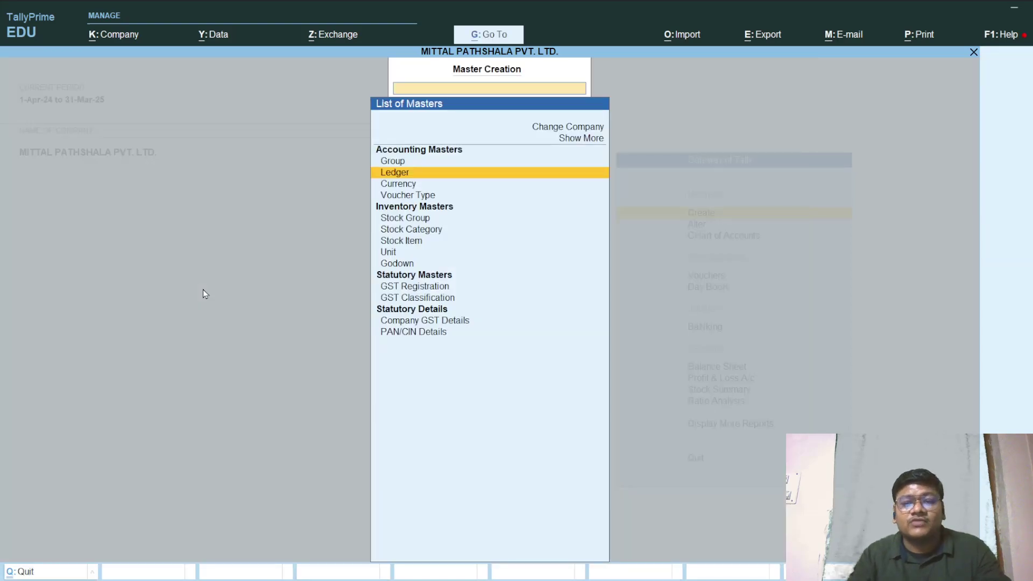
pyautogui.press('Down')
pyautogui.press('Escape')
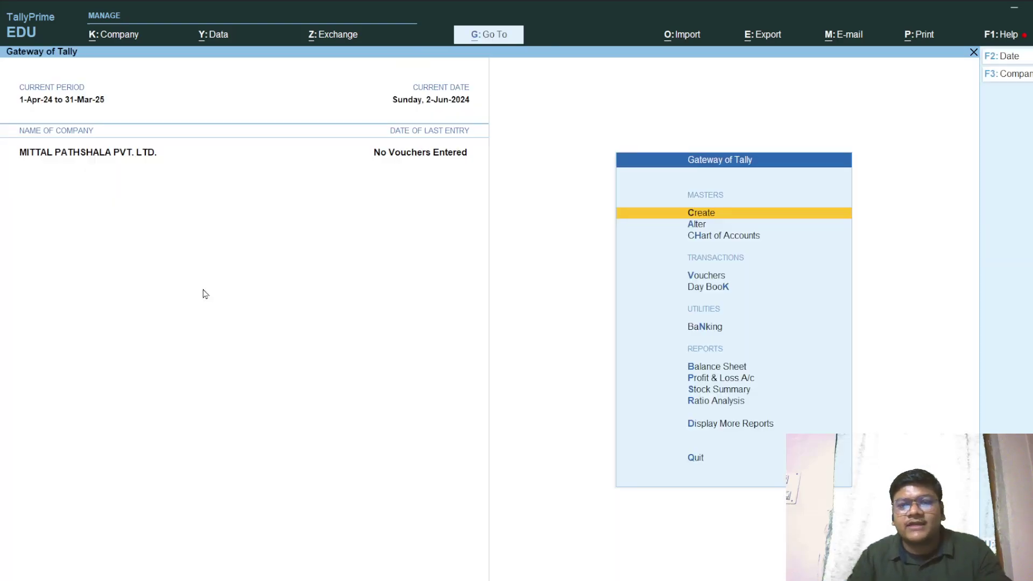
pyautogui.press('Down')
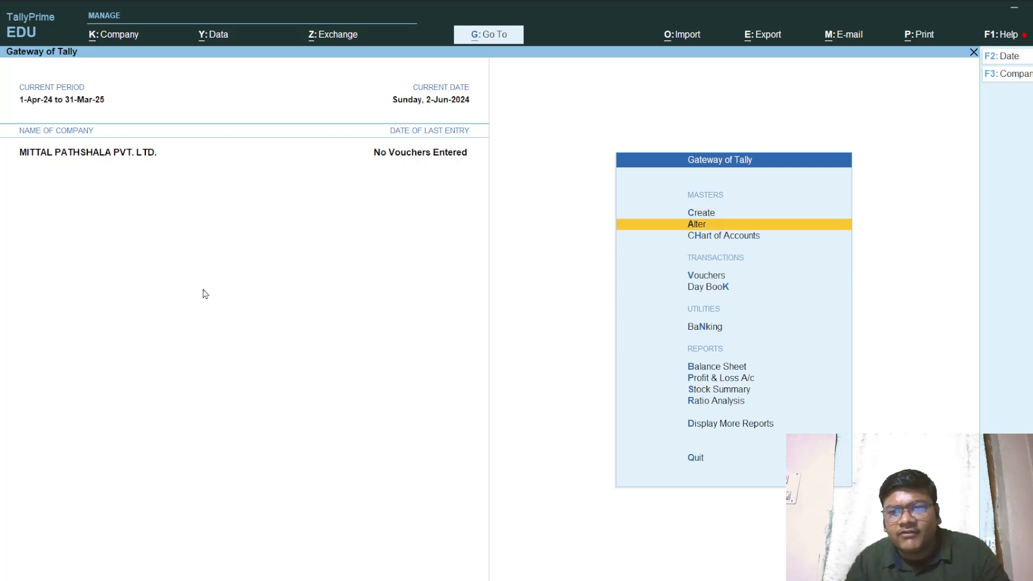
pyautogui.click(697, 228)
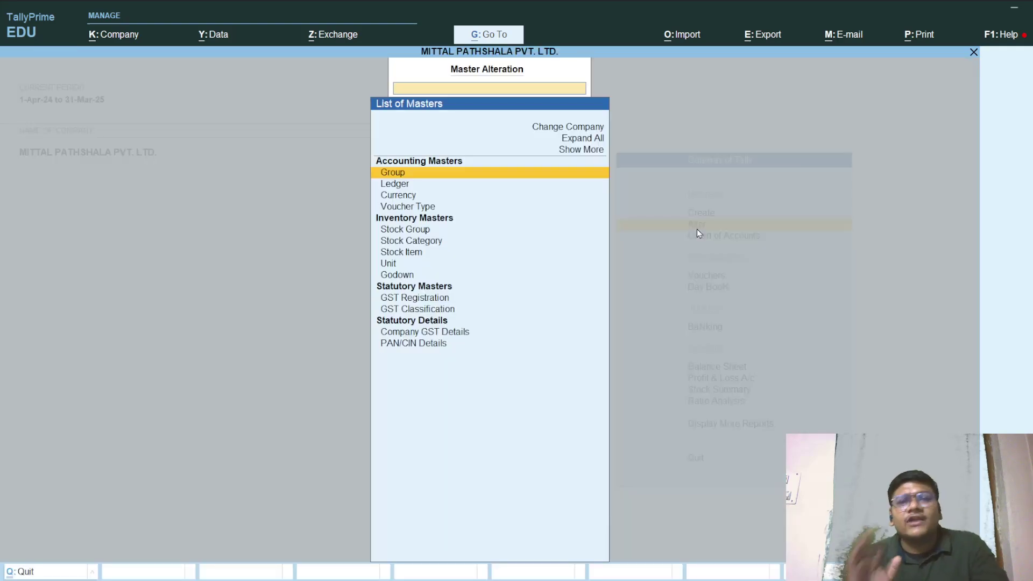
pyautogui.press('Escape')
pyautogui.press('Up')
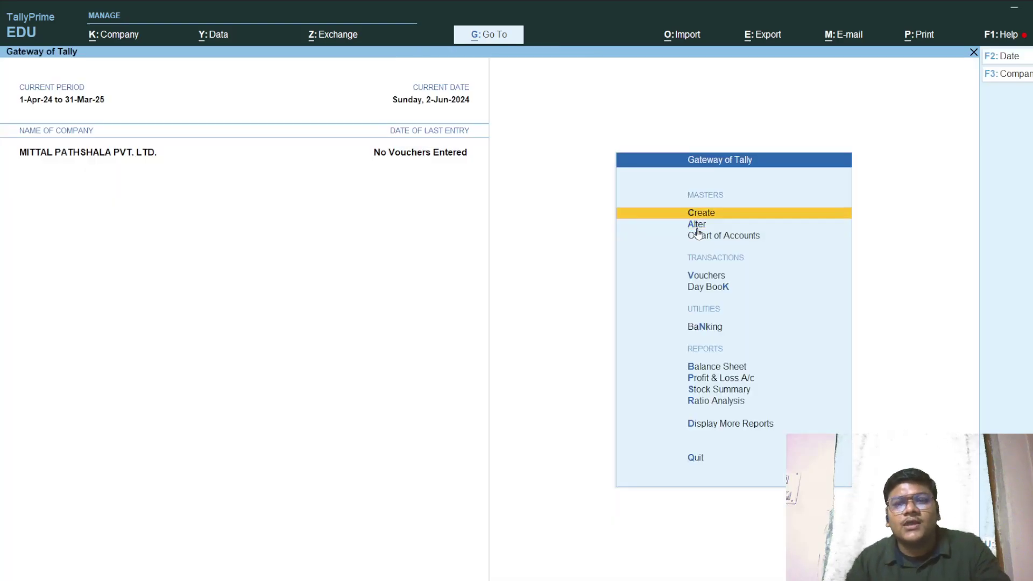
pyautogui.press('Down')
pyautogui.click(696, 228)
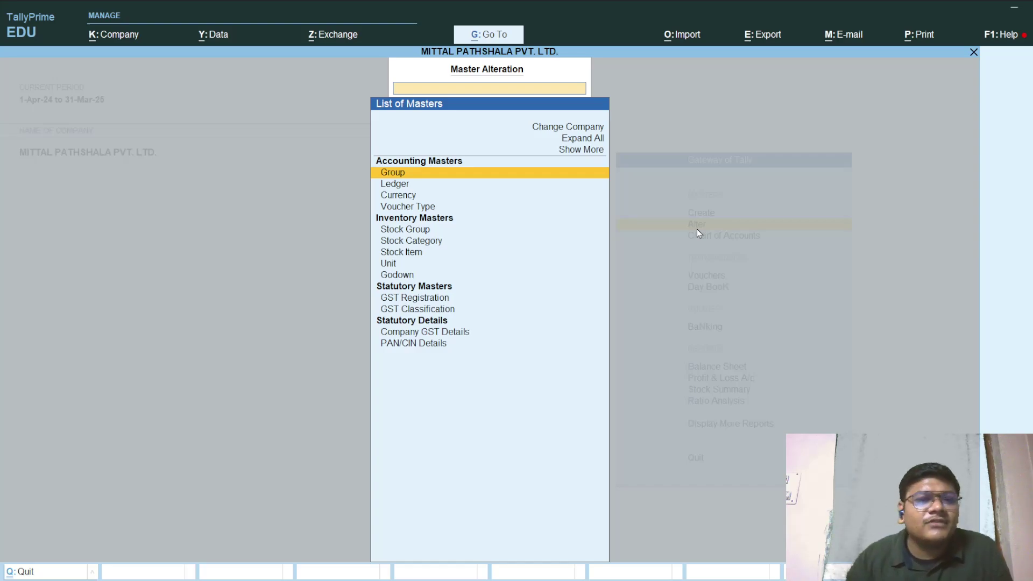
# Step: Browse the existing ledgers Capital A/c, Cash and Profit & Loss A/c in the ledger list
pyautogui.press('Down')
pyautogui.press('Return')
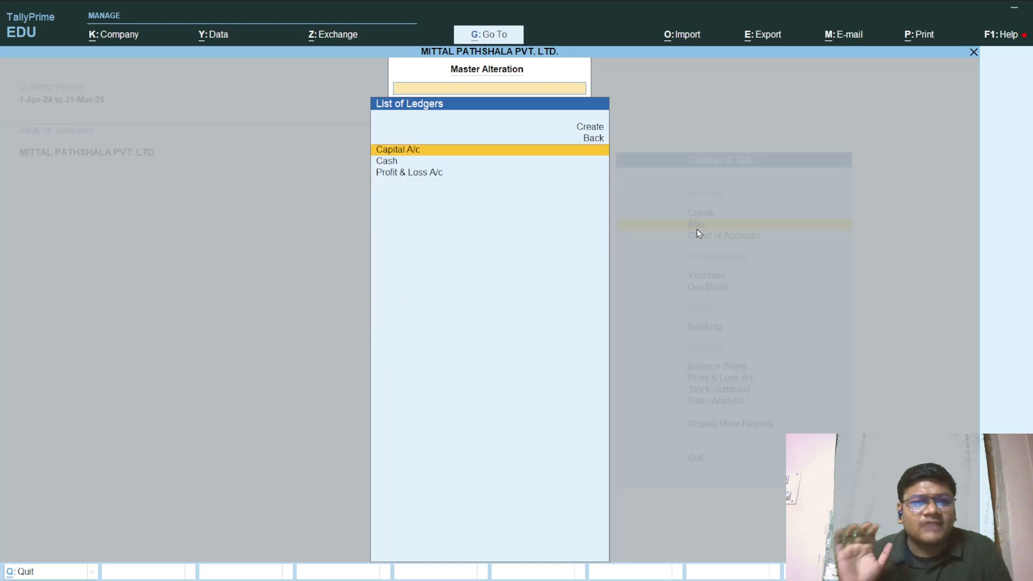
pyautogui.press('Down')
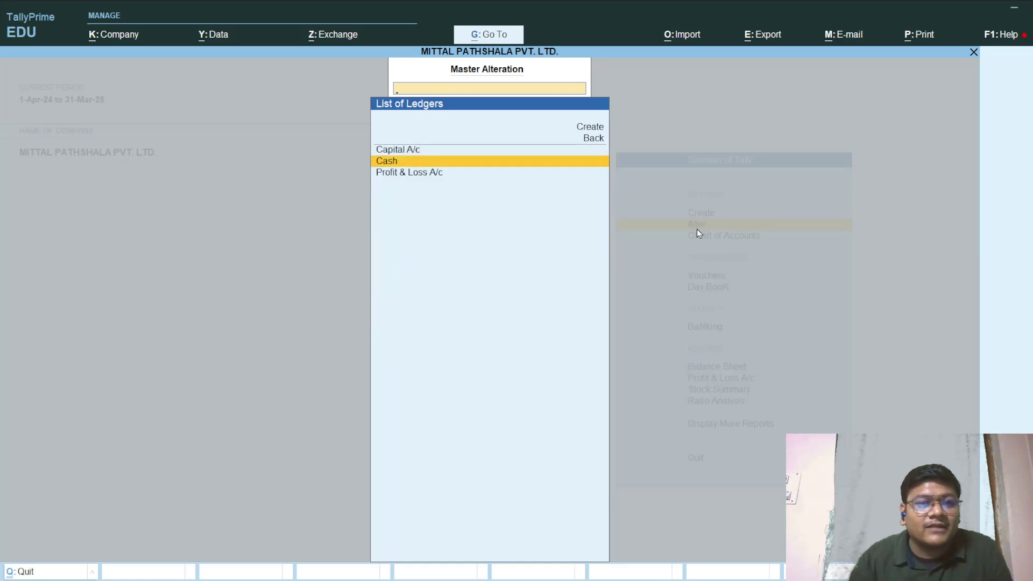
pyautogui.press('Up')
pyautogui.press('Down')
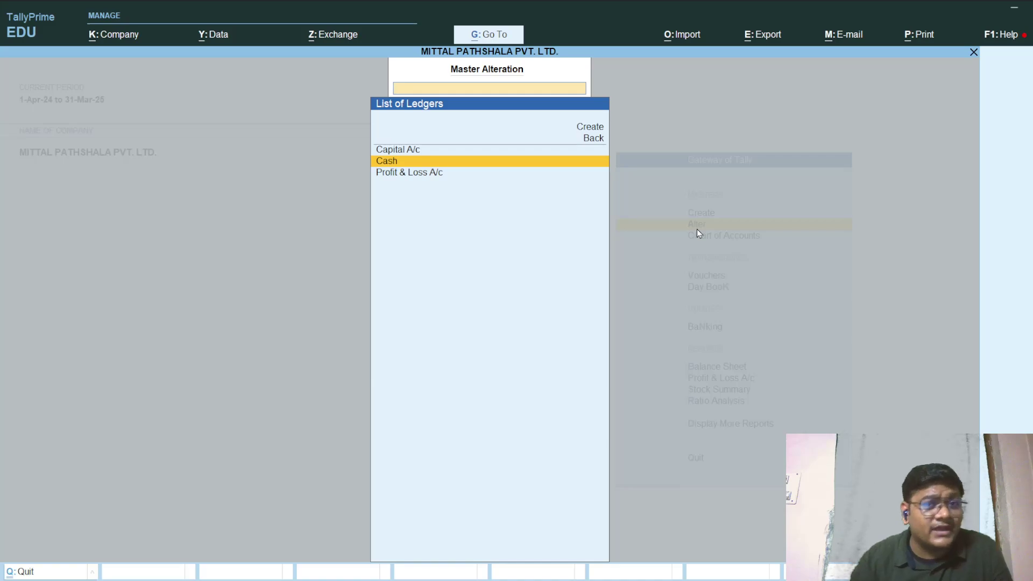
pyautogui.press('Down')
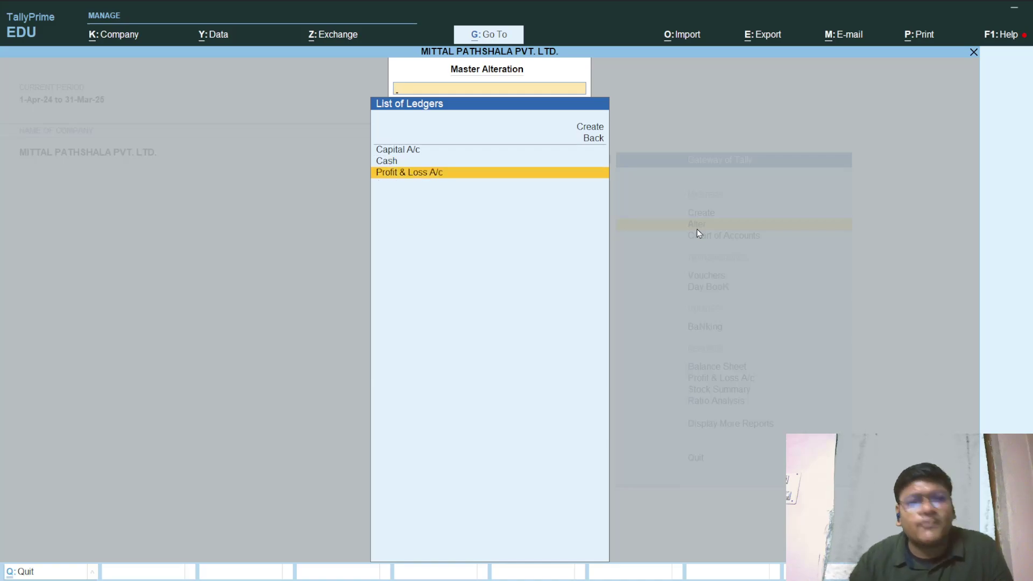
pyautogui.press('Up')
pyautogui.press('Up')
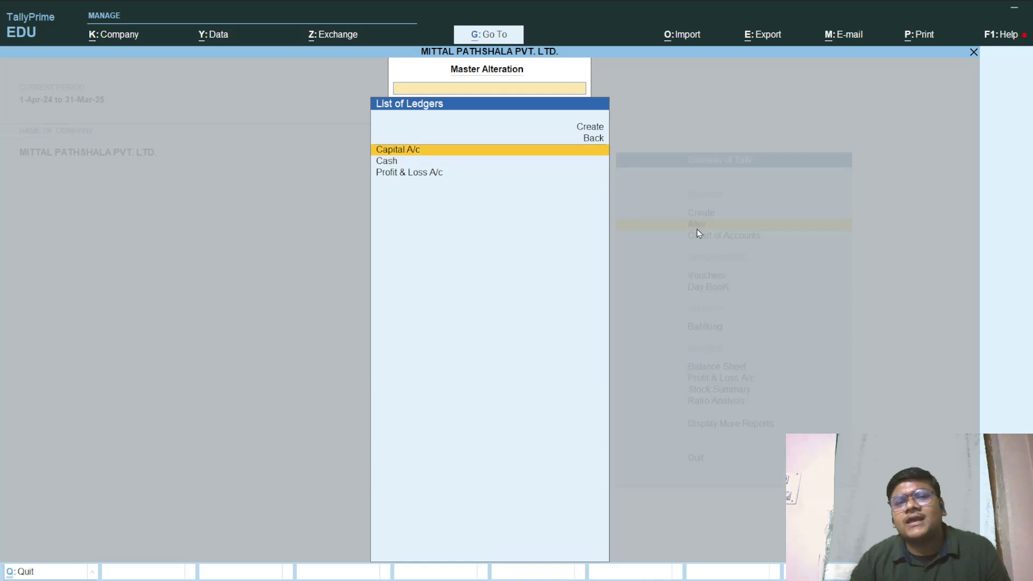
# Step: Open Capital A/c to confirm it, quit it unchanged, and start a blank new ledger
pyautogui.press('Return')
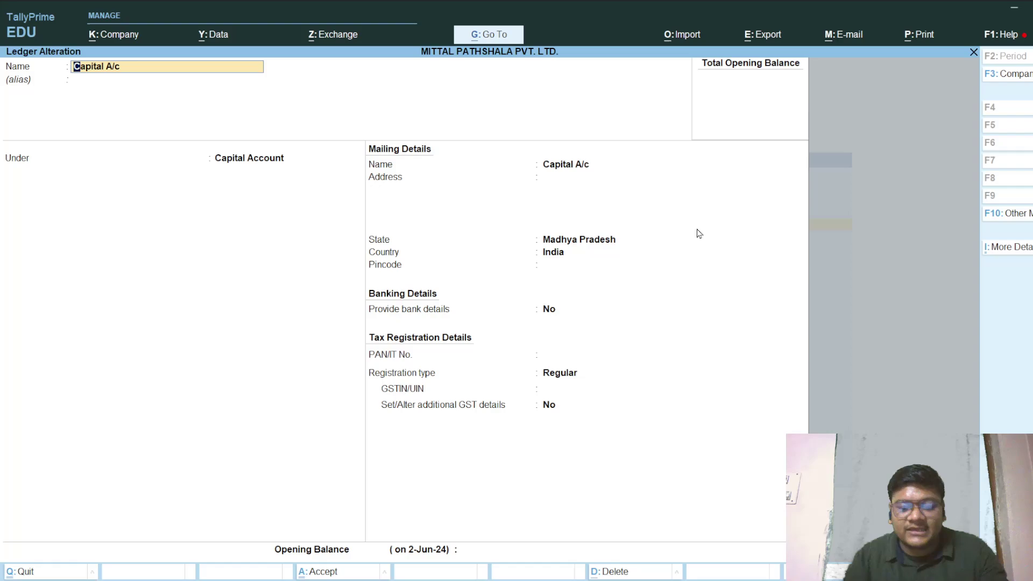
pyautogui.press('BackSpace')
pyautogui.press('Escape')
pyautogui.press('y')
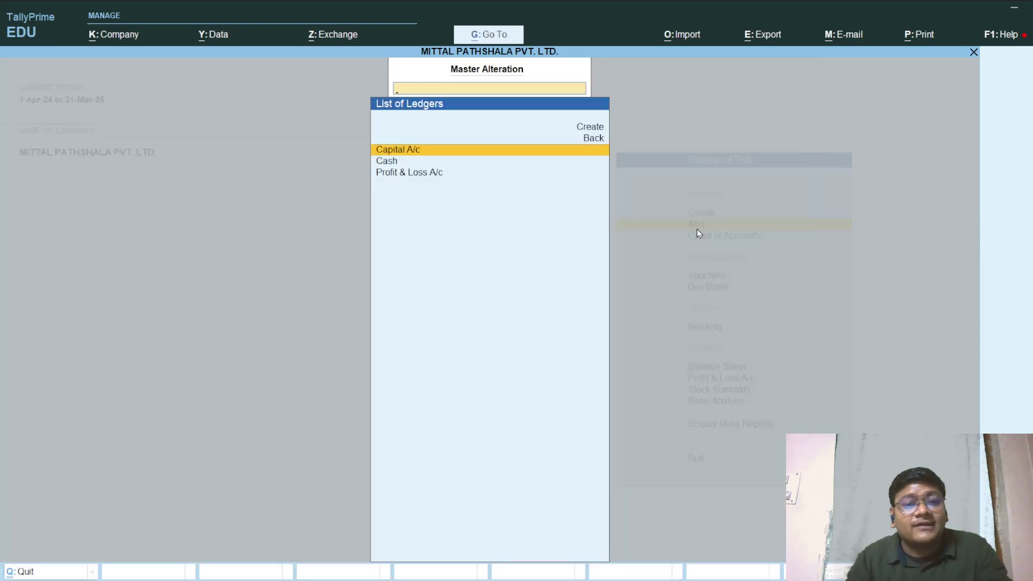
pyautogui.press('Up')
pyautogui.press('Up')
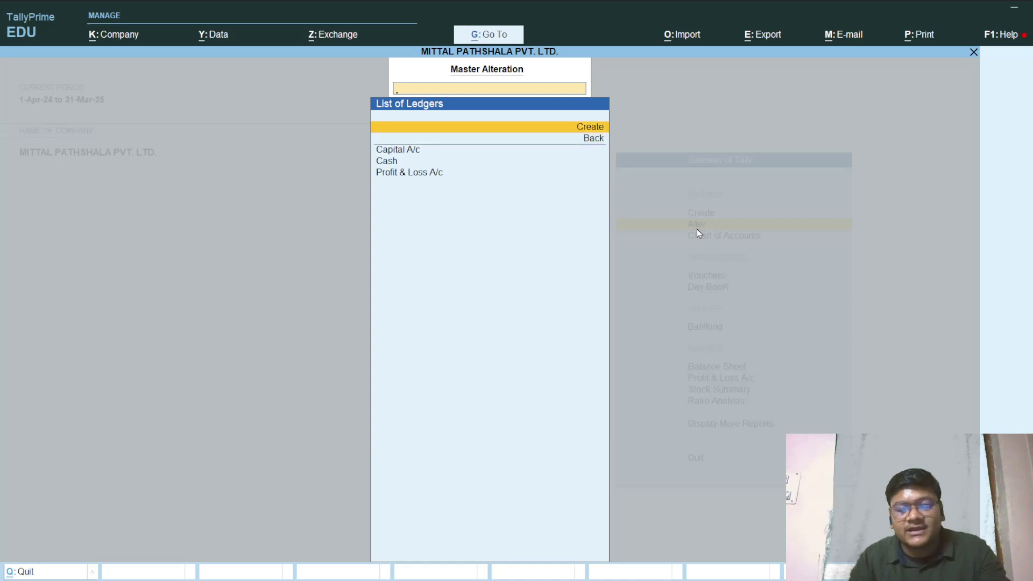
pyautogui.press('Return')
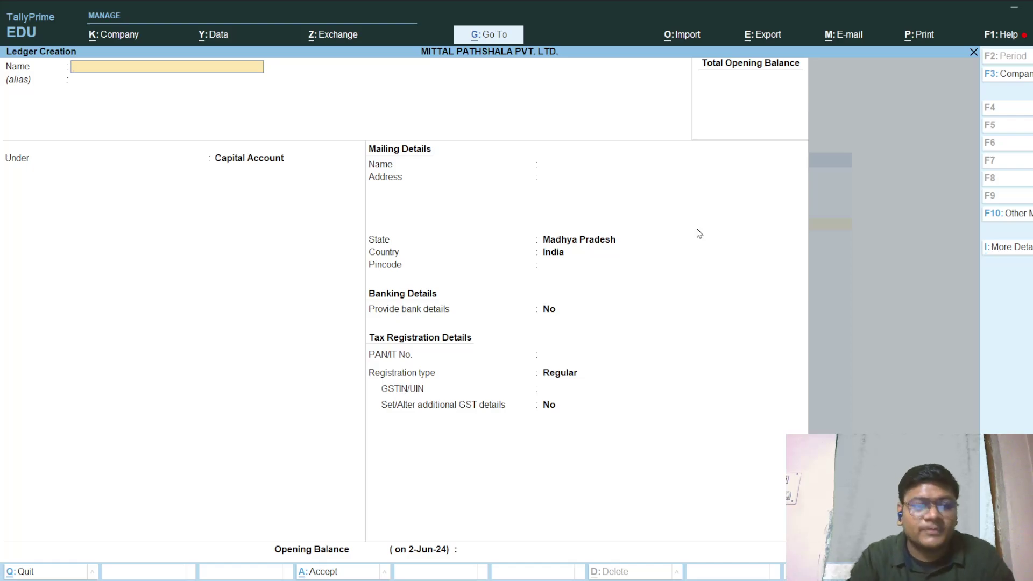
# Step: Name the new ledger Purchase A/c and place it under Purchase Accounts
pyautogui.write('Pu')
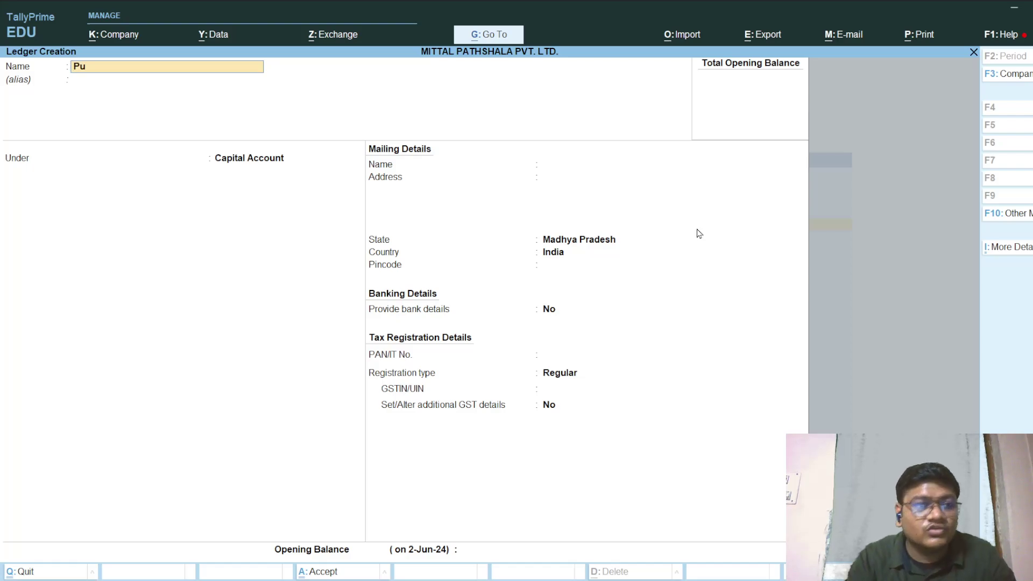
pyautogui.write('rchase')
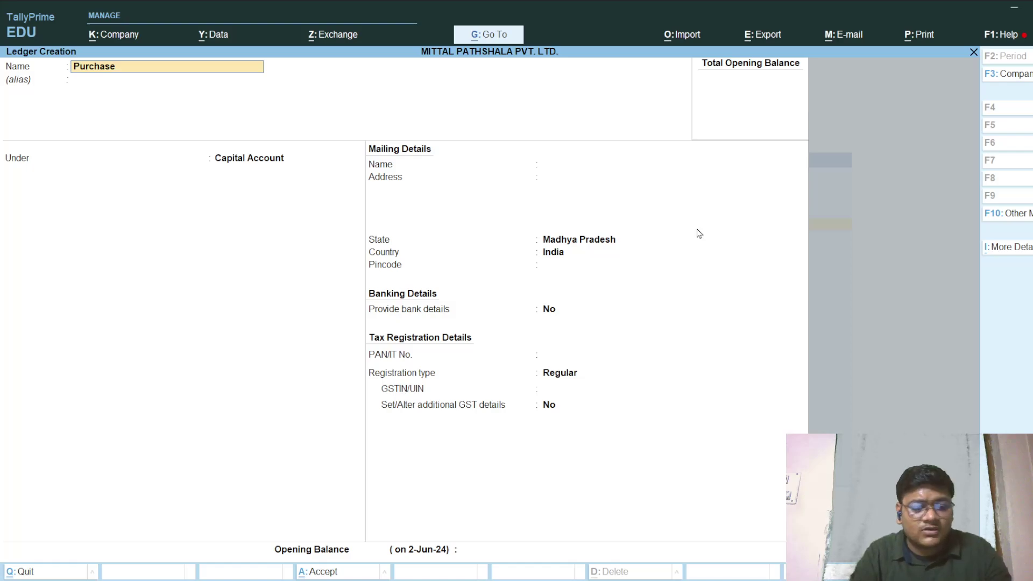
pyautogui.write('a/c')
pyautogui.press('Return')
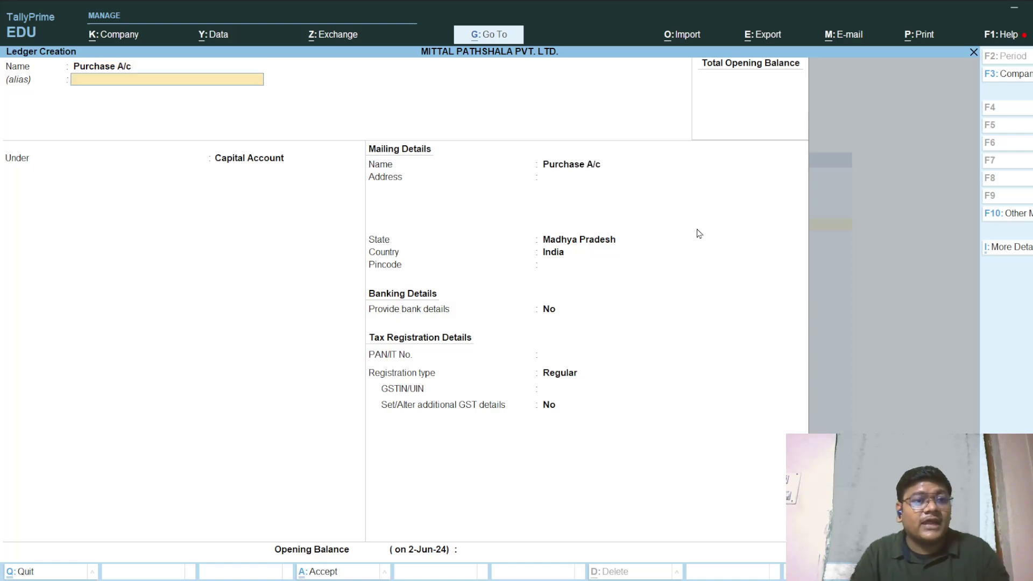
pyautogui.press('Return')
pyautogui.press('Return')
pyautogui.press('BackSpace')
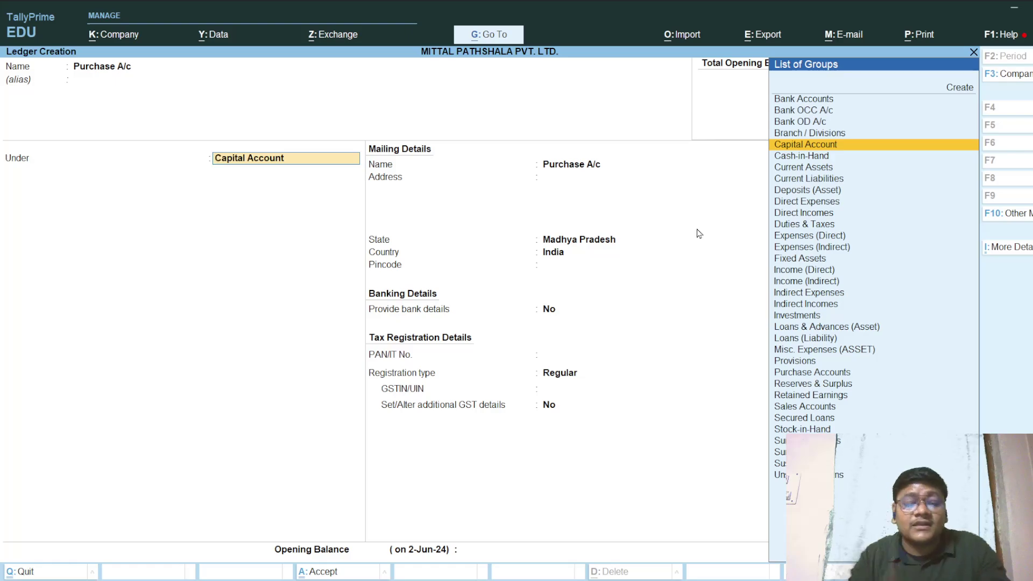
pyautogui.write('P')
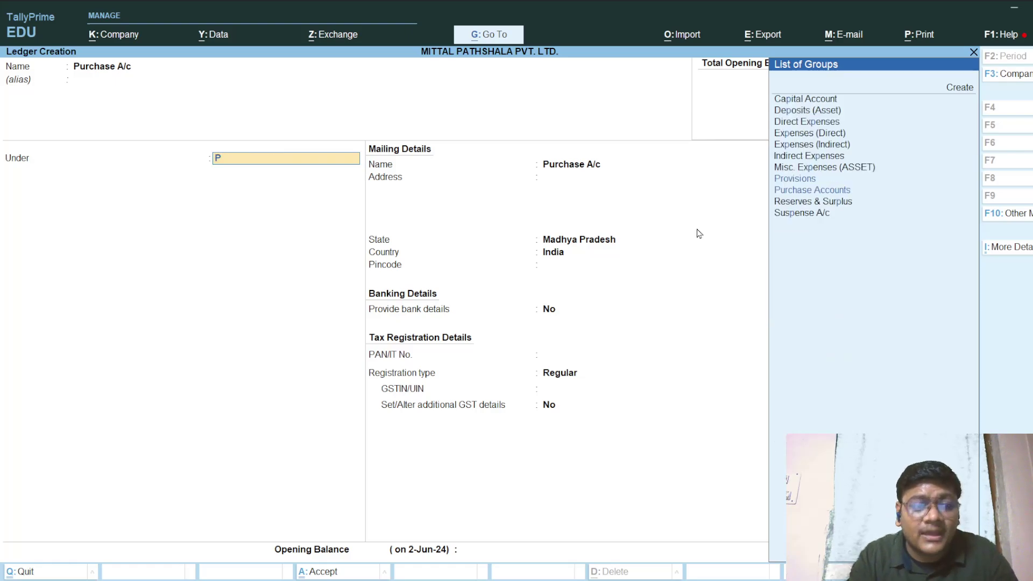
pyautogui.write('urchase')
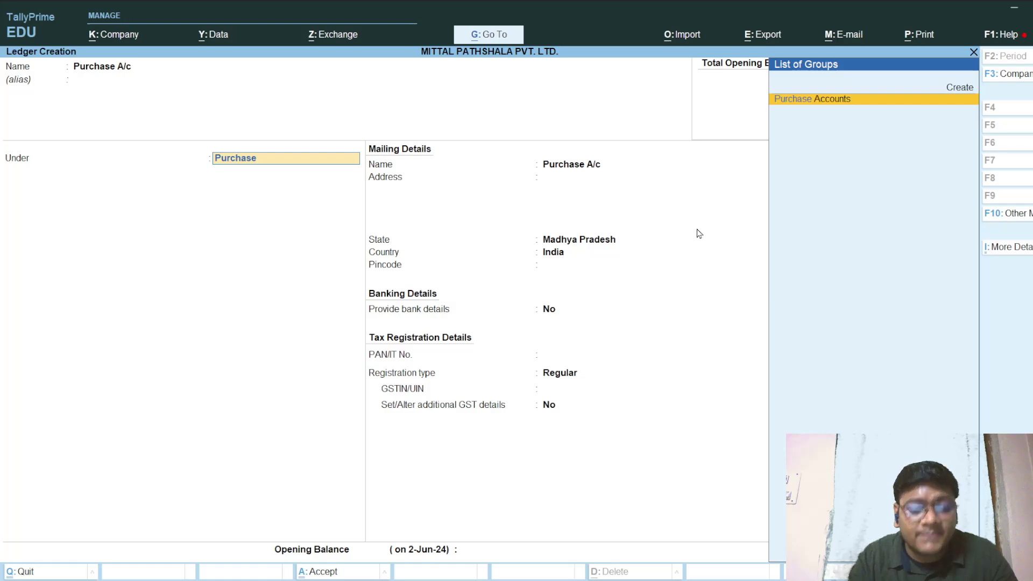
pyautogui.write(' A/c')
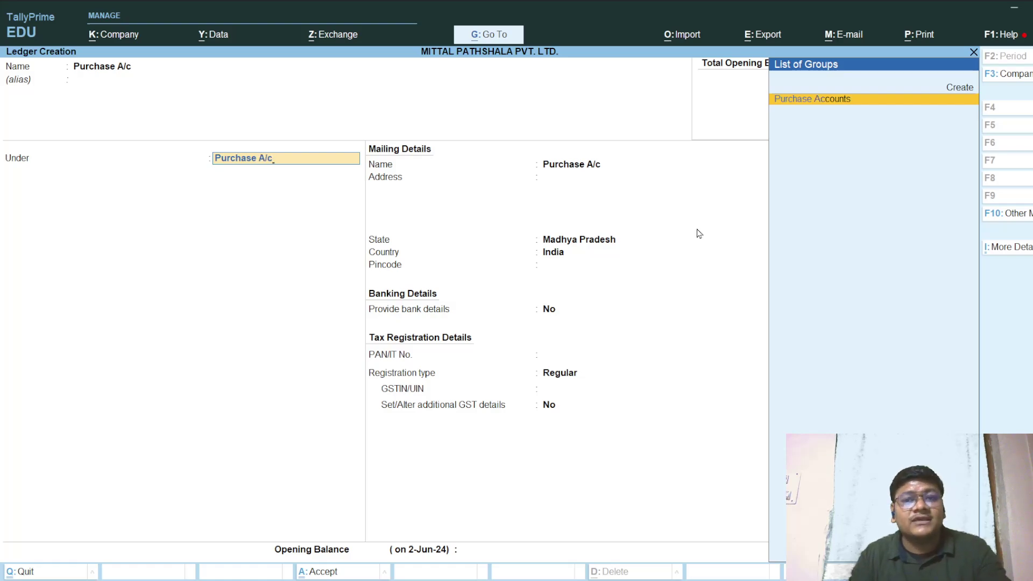
pyautogui.press('Return')
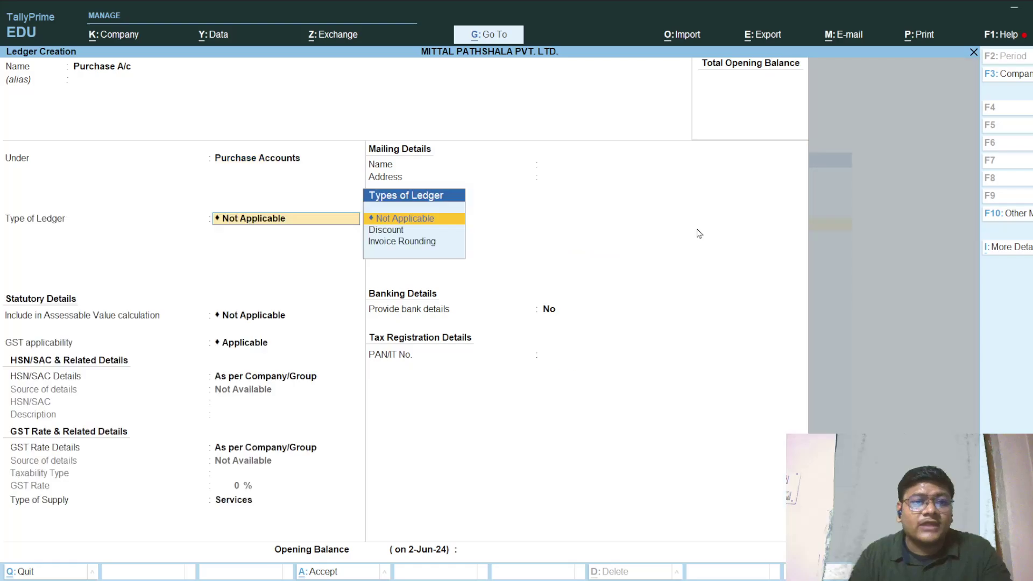
# Step: Set the ledger's GST applicability to Not Applicable and move past the bank details
pyautogui.press('Return')
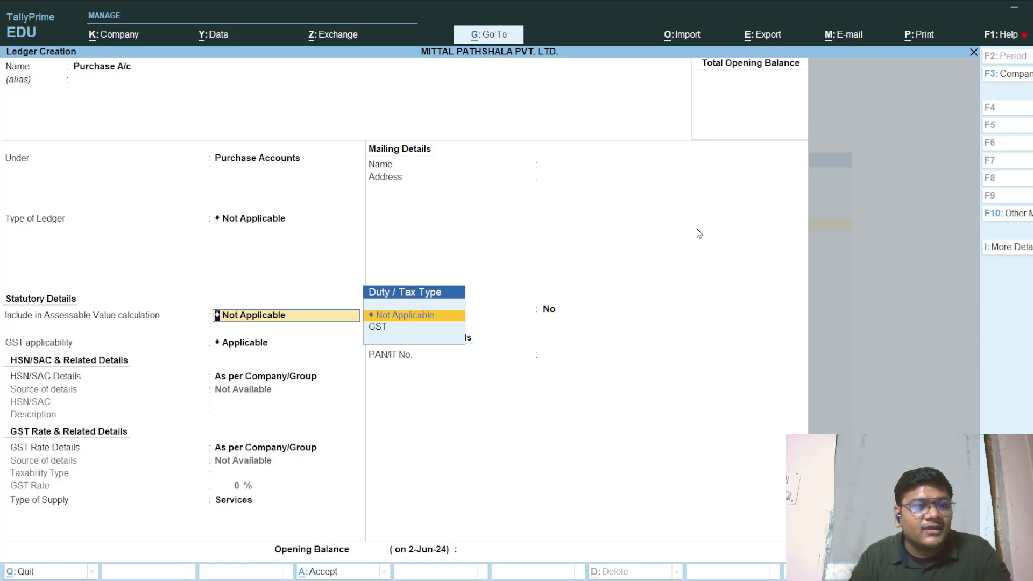
pyautogui.press('Return')
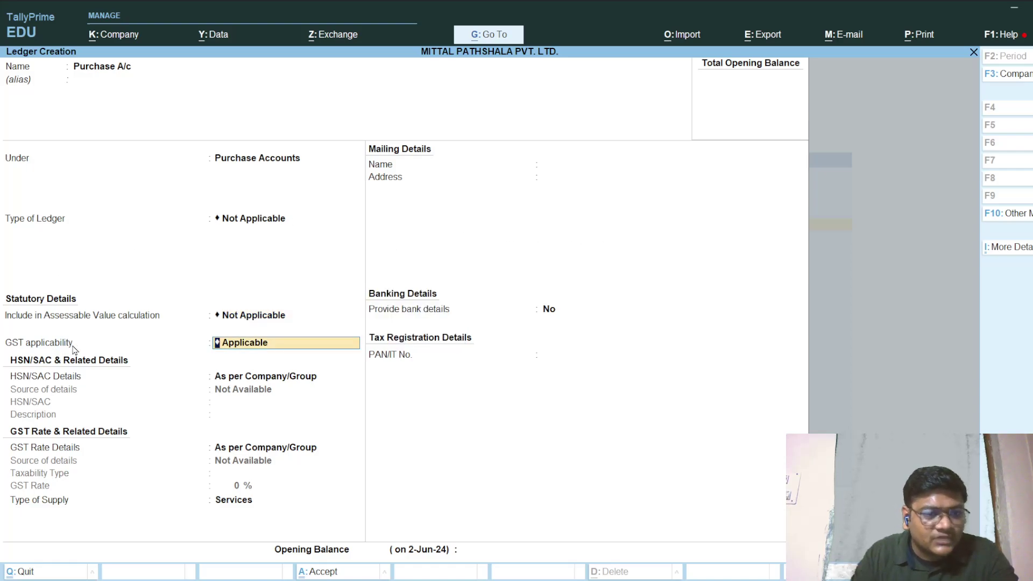
pyautogui.press('BackSpace')
pyautogui.press('Down')
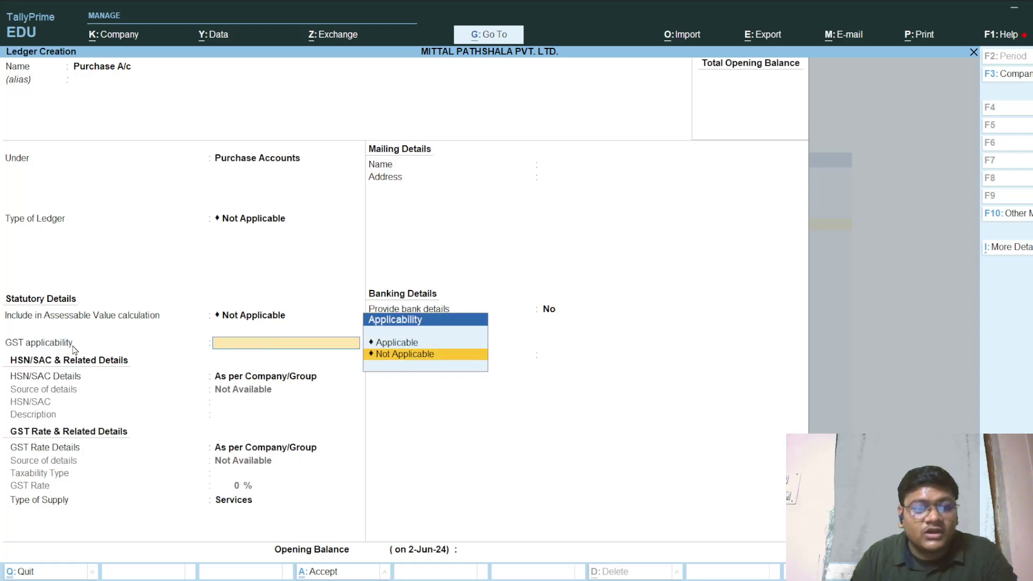
pyautogui.press('Return')
pyautogui.press('Return')
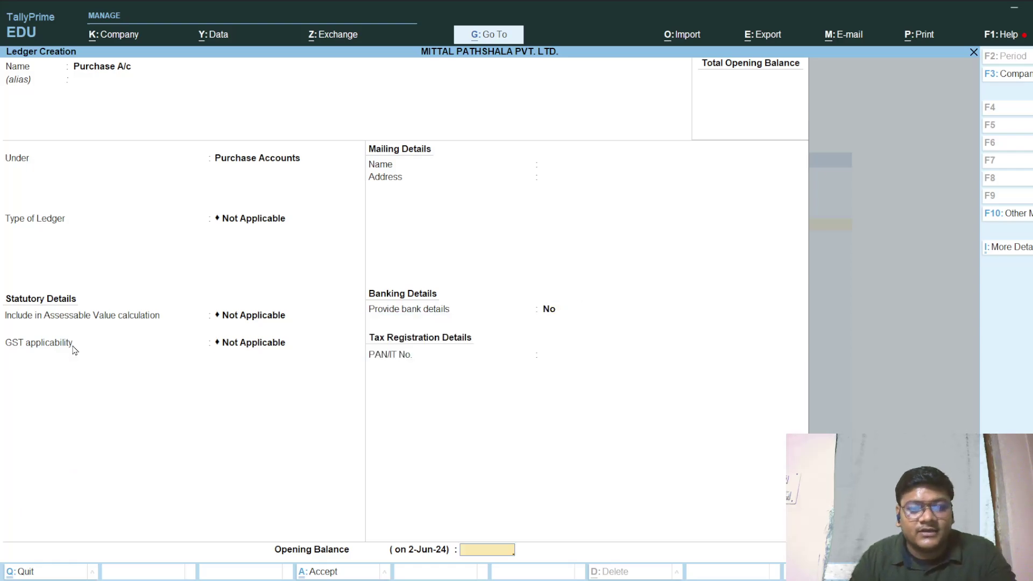
pyautogui.press('Return')
pyautogui.press('Return')
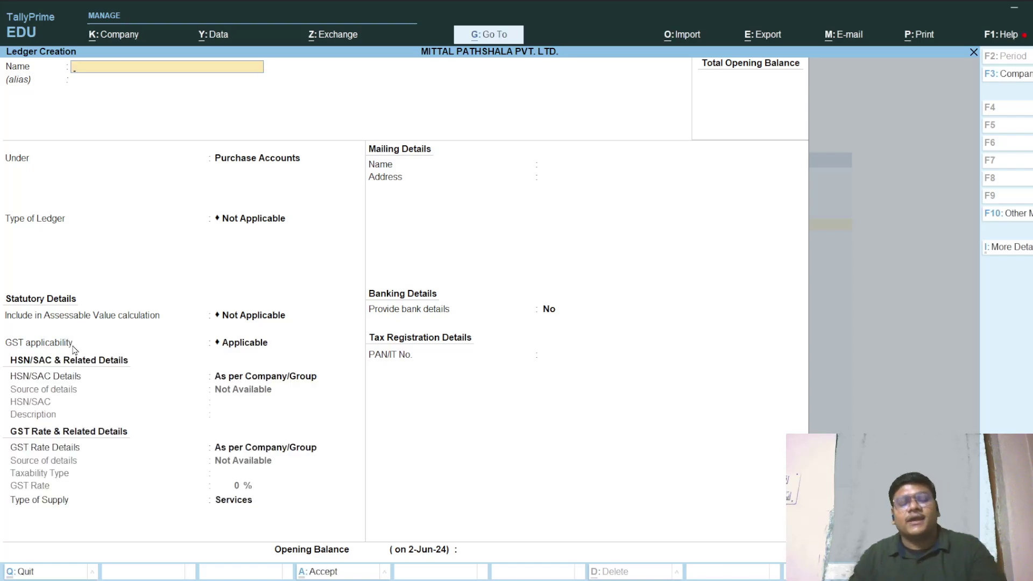
# Step: Name the new ledger Sales A/c and place it under Sales Accounts
pyautogui.write('Sales a')
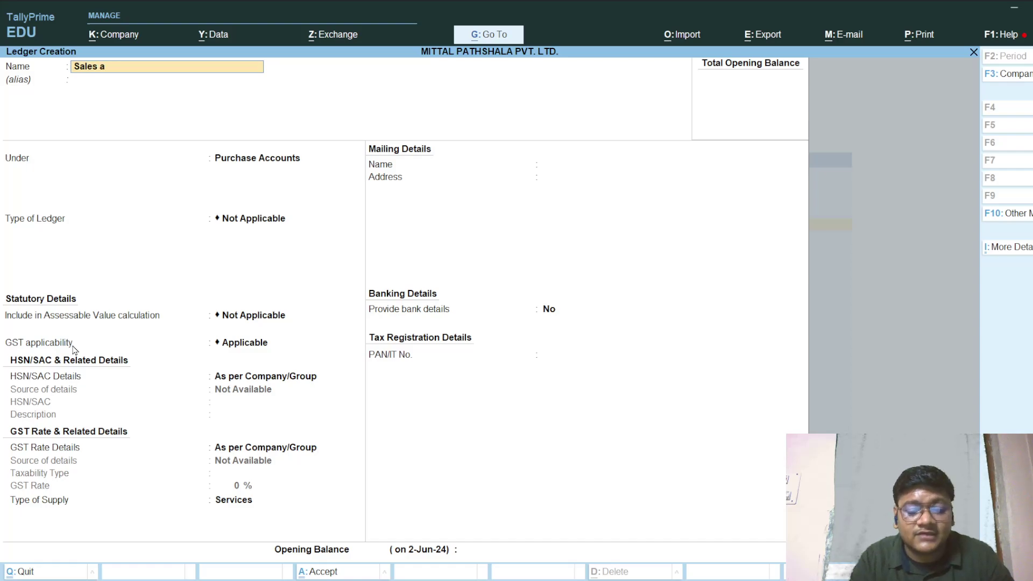
pyautogui.write('/c')
pyautogui.press('Return')
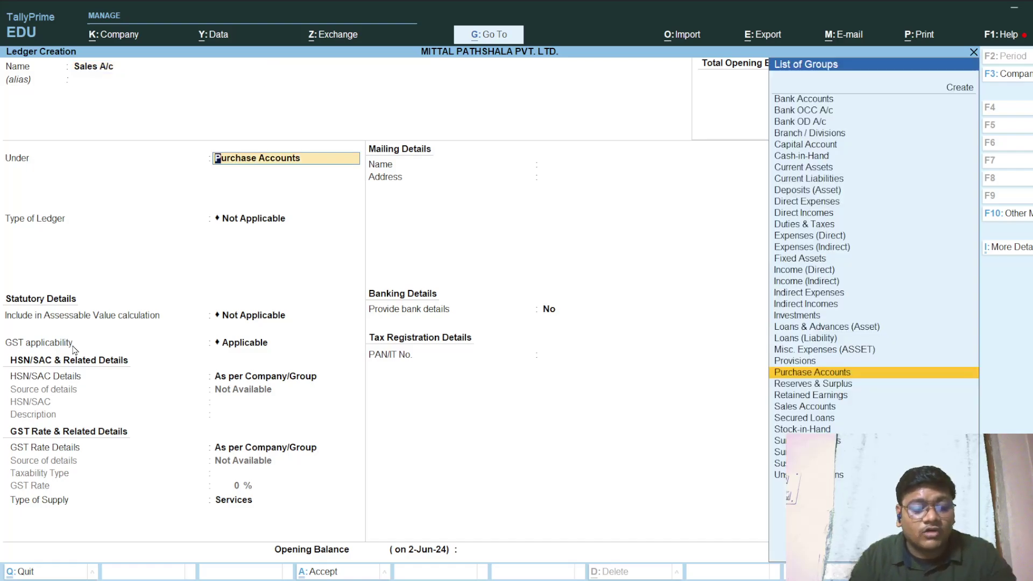
pyautogui.write('Sal')
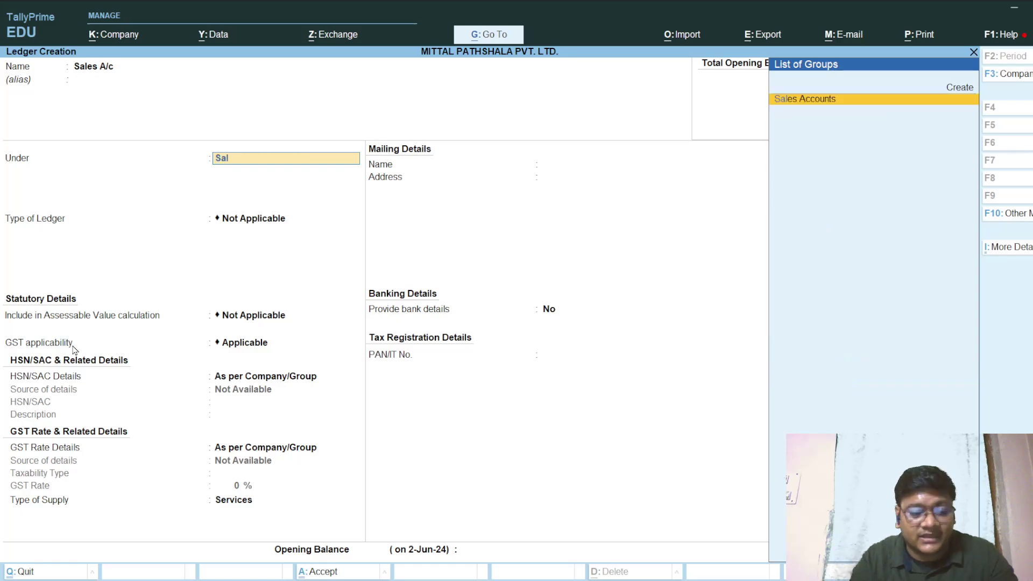
pyautogui.write('e')
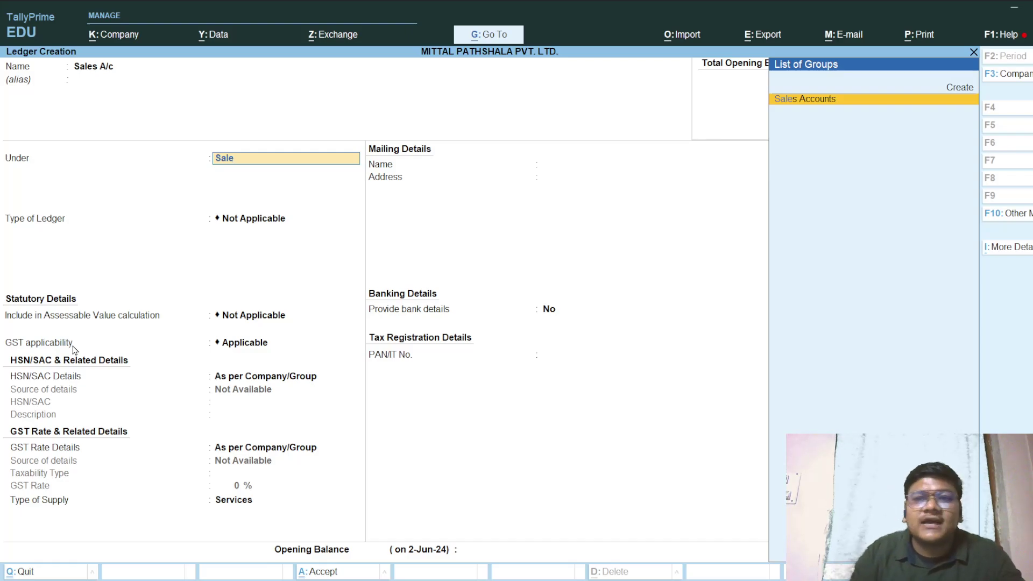
pyautogui.press('Return')
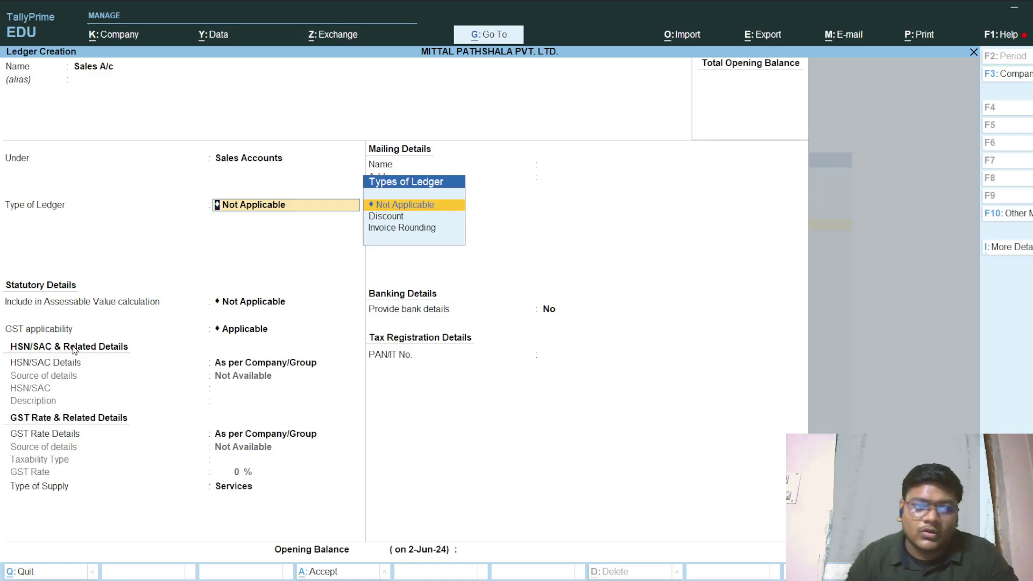
# Step: Set GST applicability to Not Applicable and save the Sales A/c ledger
pyautogui.press('Return')
pyautogui.press('Return')
pyautogui.press('Return')
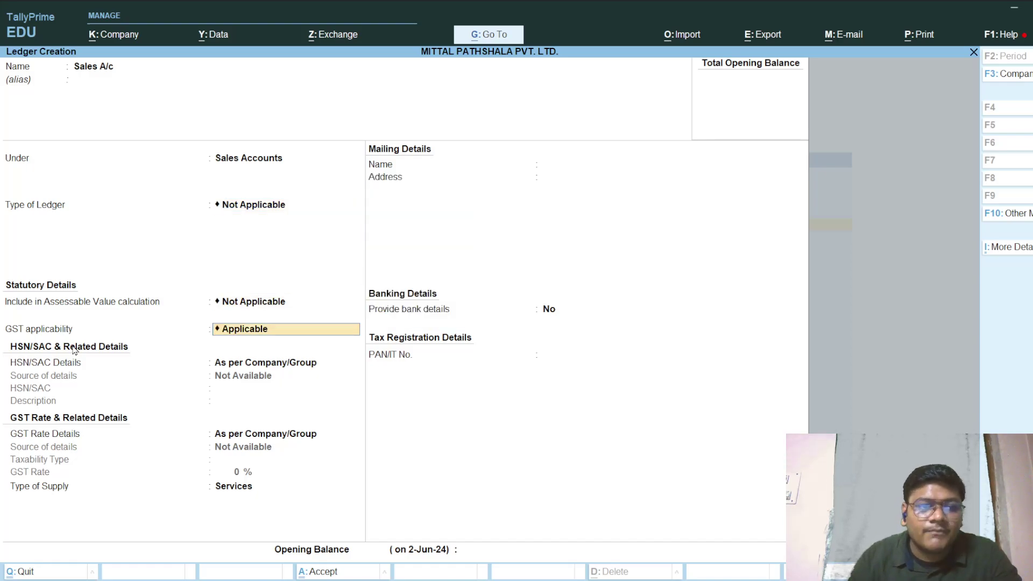
pyautogui.press('BackSpace')
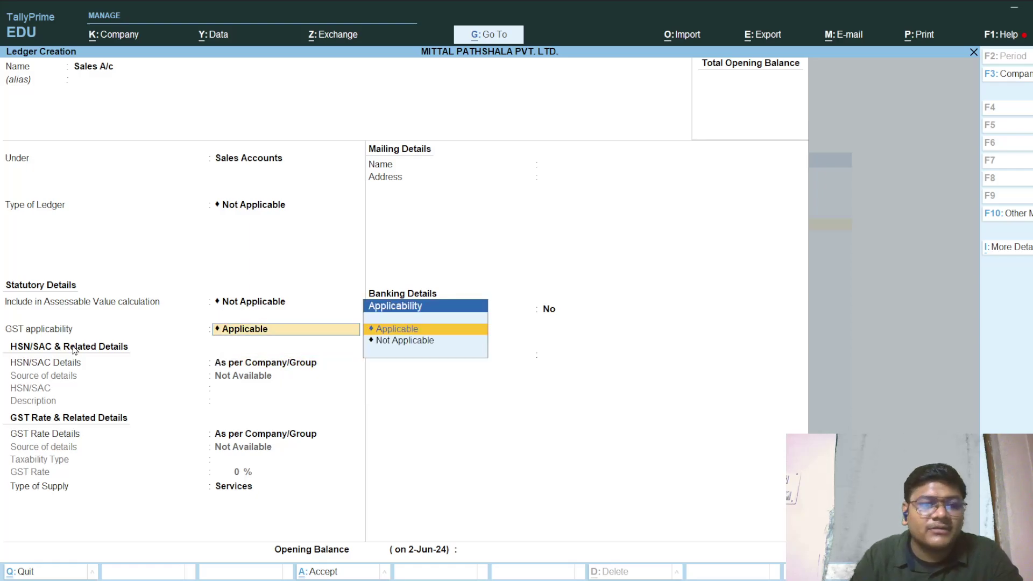
pyautogui.press('Down')
pyautogui.press('Return')
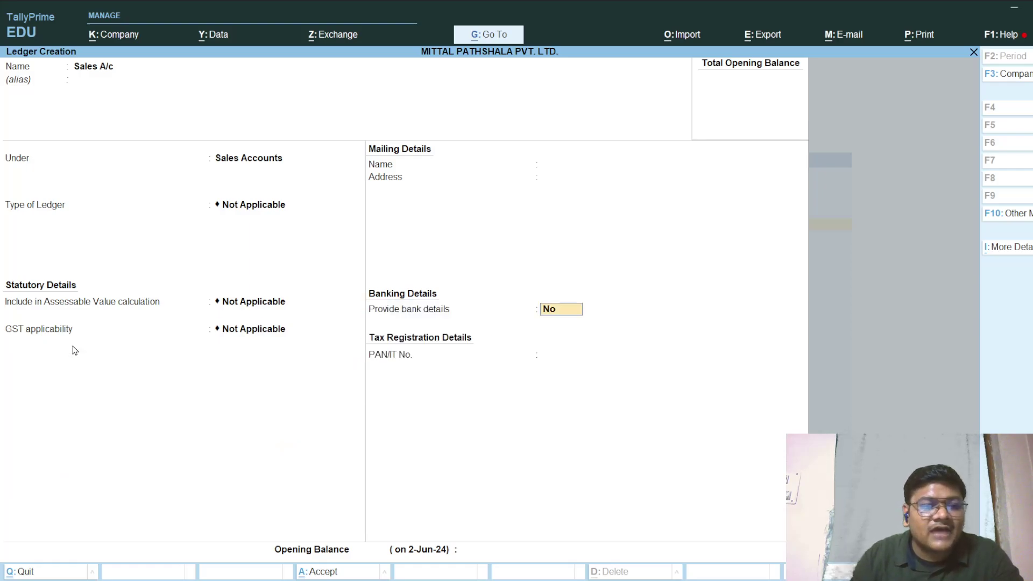
pyautogui.press('Return')
pyautogui.press('Return')
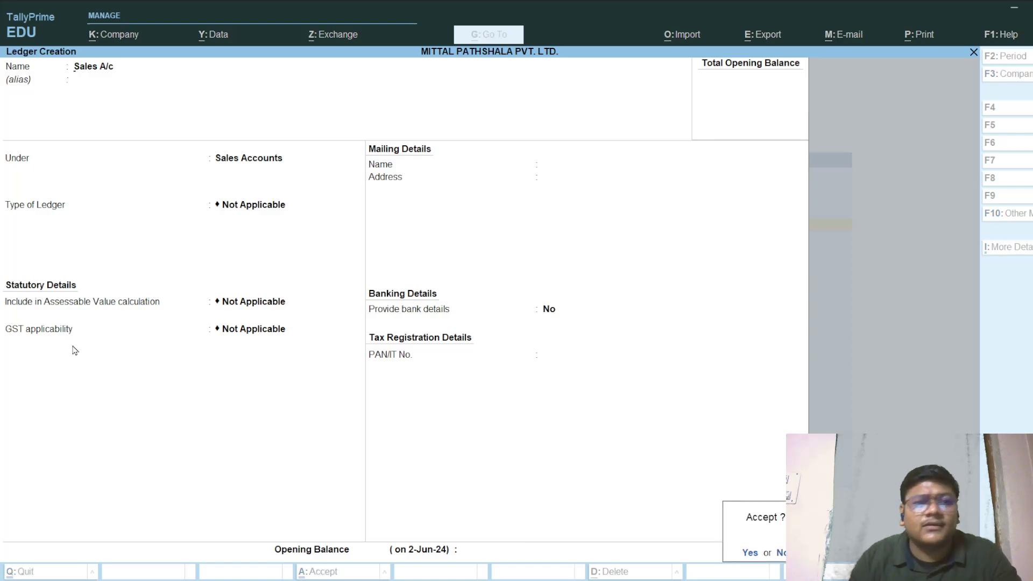
pyautogui.press('Return')
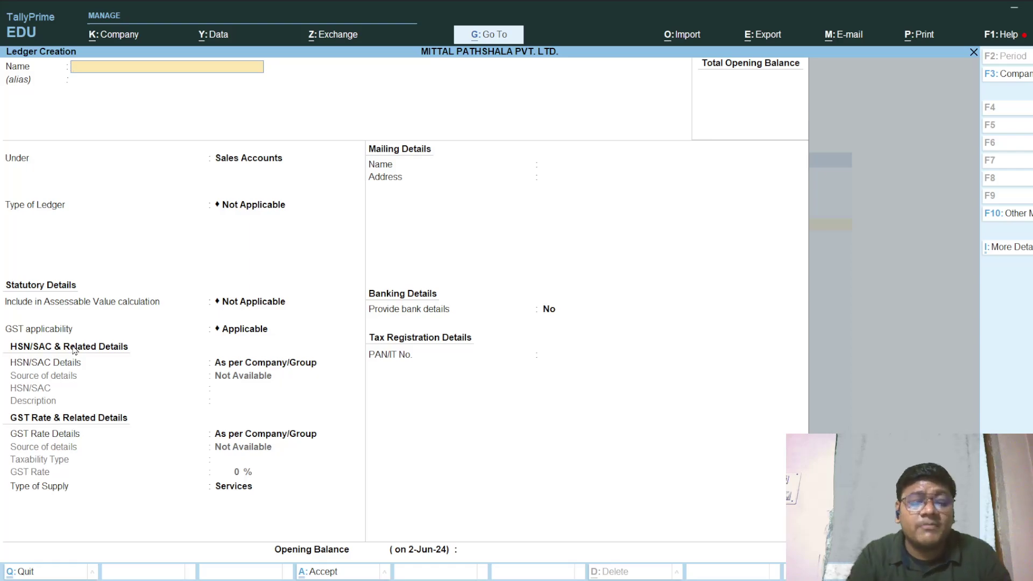
# Step: Name the ledger State Bank of India A/c- and put it under Bank Accounts
pyautogui.write('Sbi')
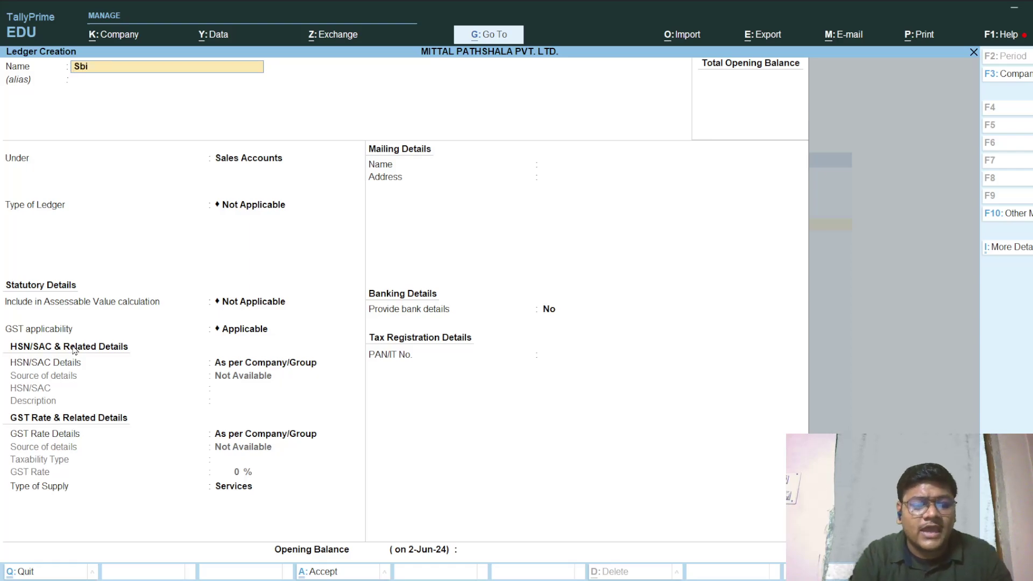
pyautogui.write(' Bank')
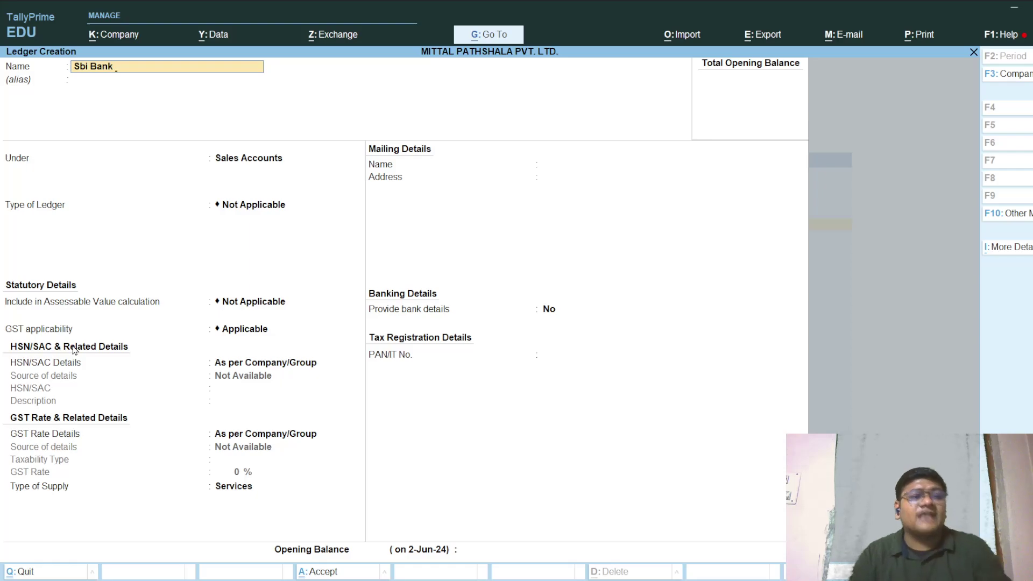
pyautogui.press('BackSpace')
pyautogui.press('BackSpace')
pyautogui.press('BackSpace')
pyautogui.press('BackSpace')
pyautogui.press('BackSpace')
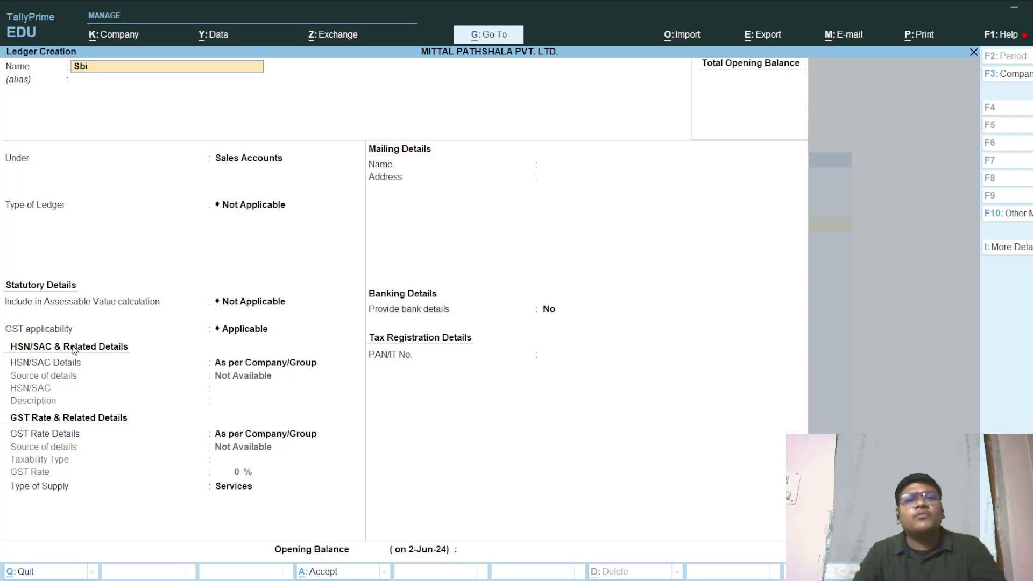
pyautogui.press('BackSpace')
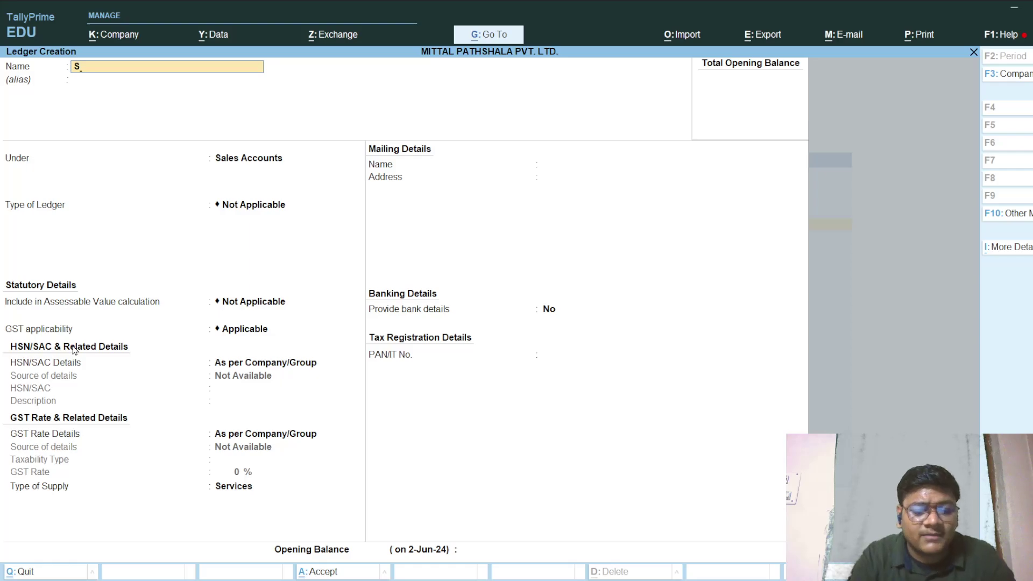
pyautogui.write('tate b')
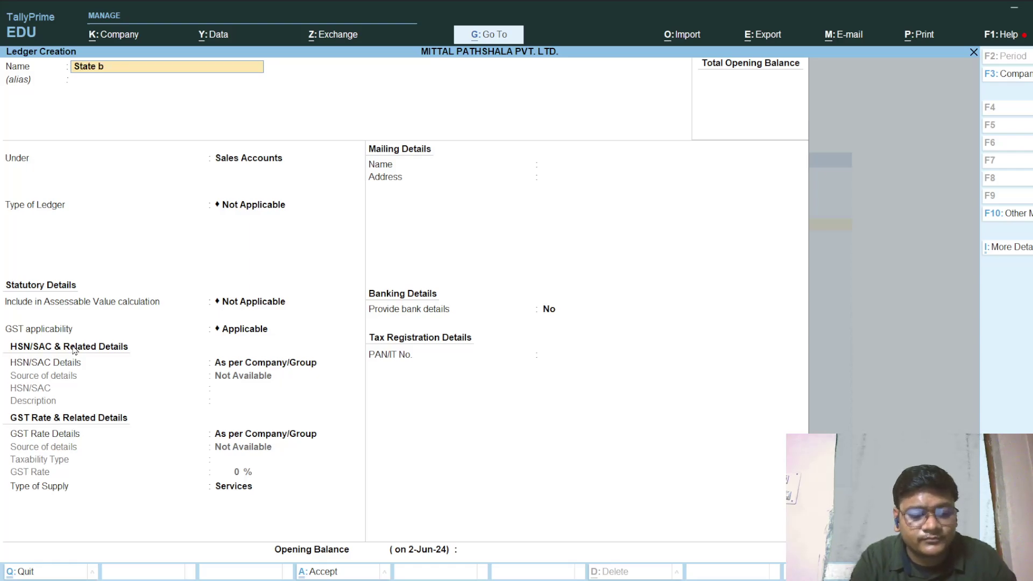
pyautogui.write('ank of i')
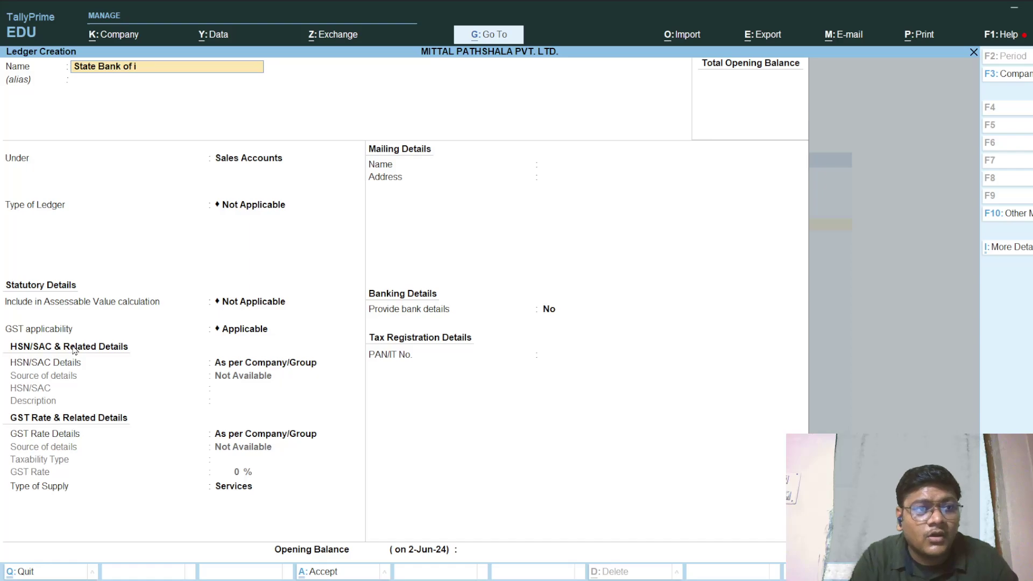
pyautogui.write('ndia')
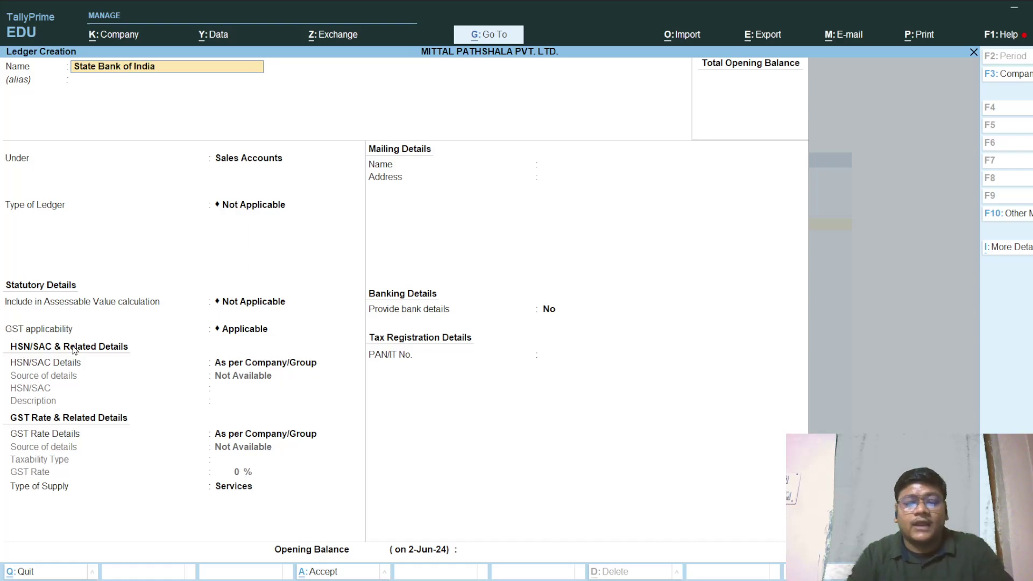
pyautogui.write(' a/c')
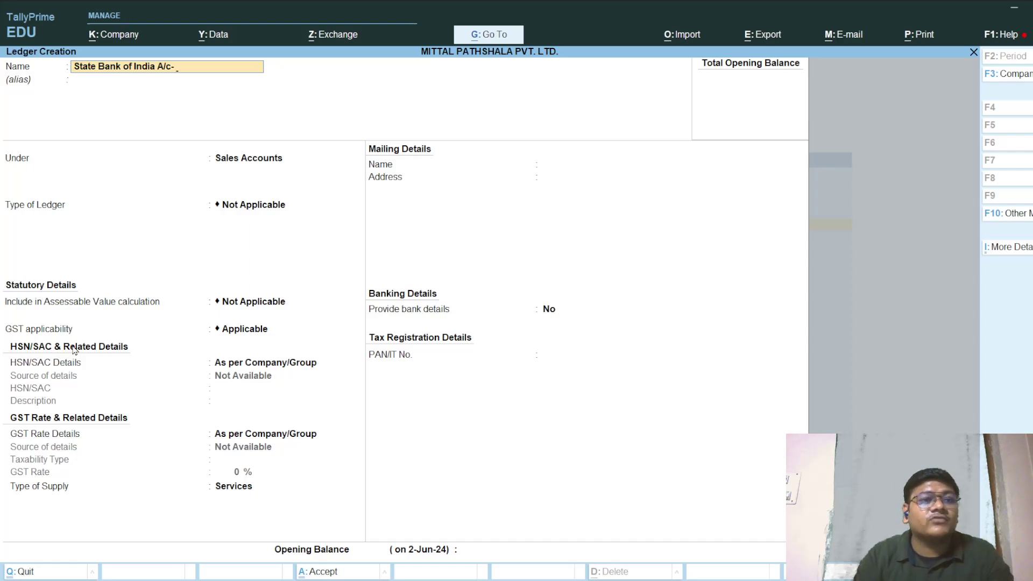
pyautogui.write('-')
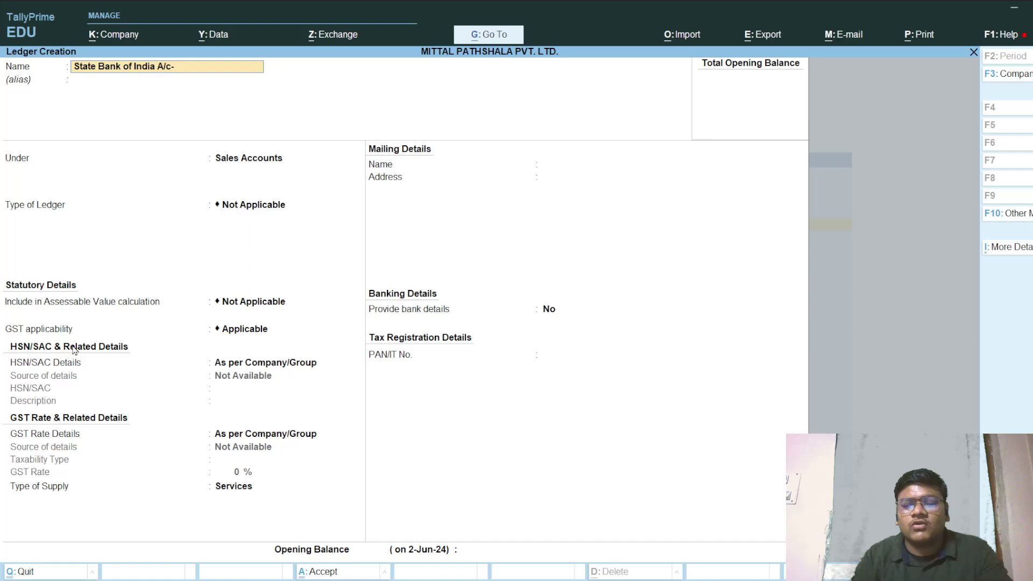
pyautogui.write('452')
pyautogui.press('BackSpace')
pyautogui.press('BackSpace')
pyautogui.press('BackSpace')
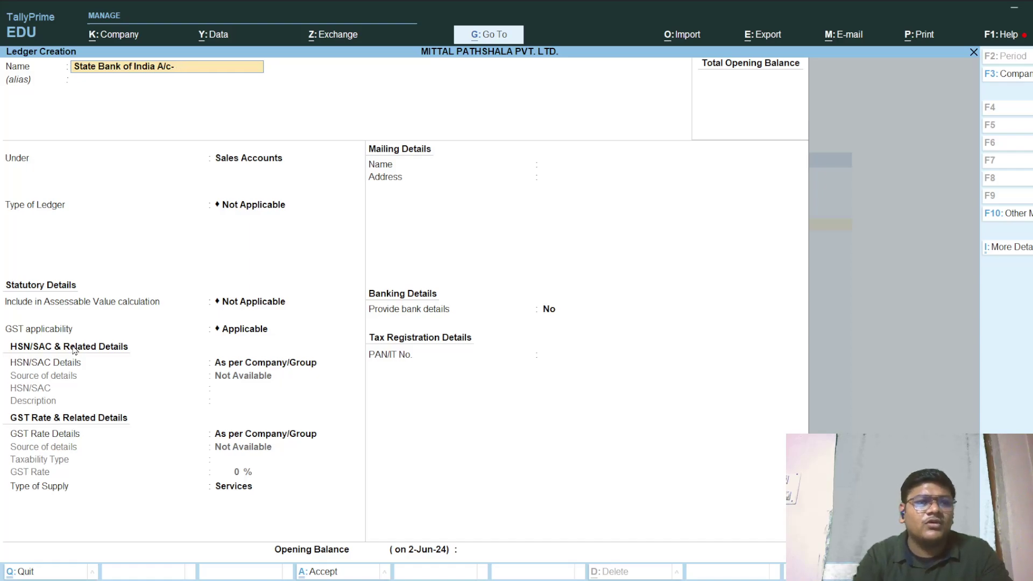
pyautogui.press('Return')
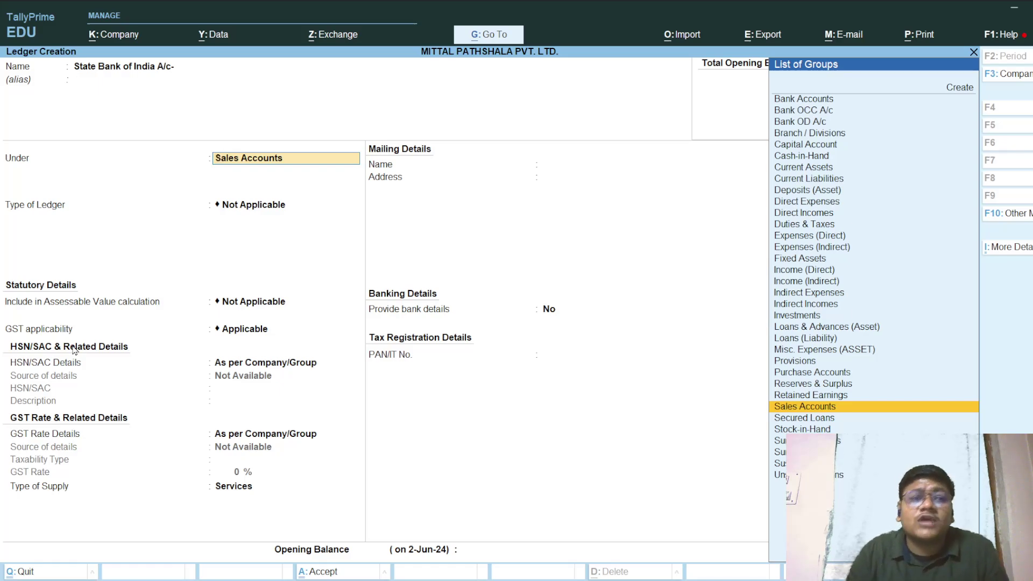
pyautogui.write('Bank')
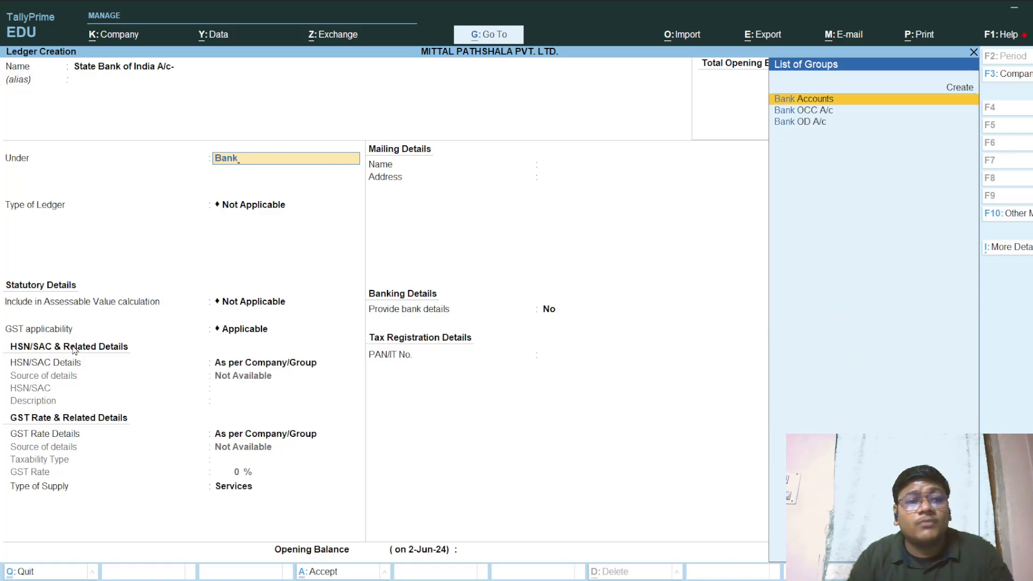
pyautogui.press('Return')
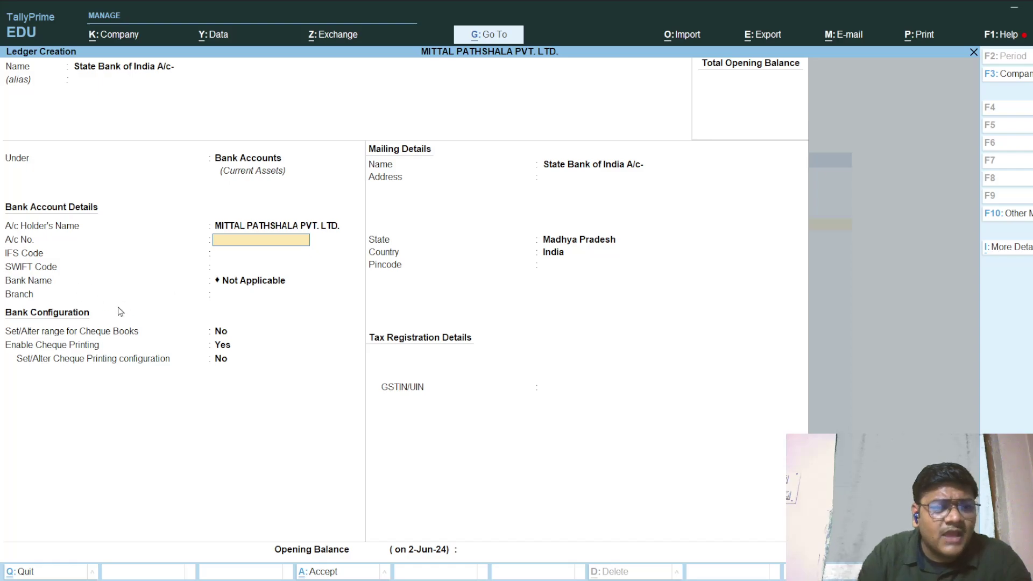
# Step: Save the State Bank of India A/c- ledger with cheque printing enabled, then reopen it for alteration
pyautogui.press('Return')
pyautogui.press('Return')
pyautogui.press('Return')
pyautogui.press('Return')
pyautogui.press('Return')
pyautogui.press('Return')
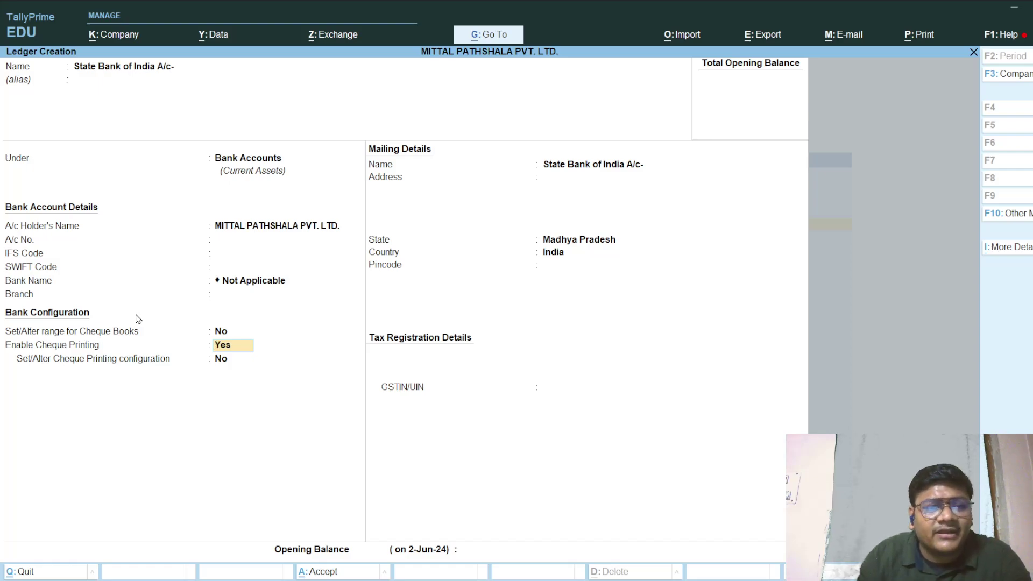
pyautogui.press('Return')
pyautogui.press('Up')
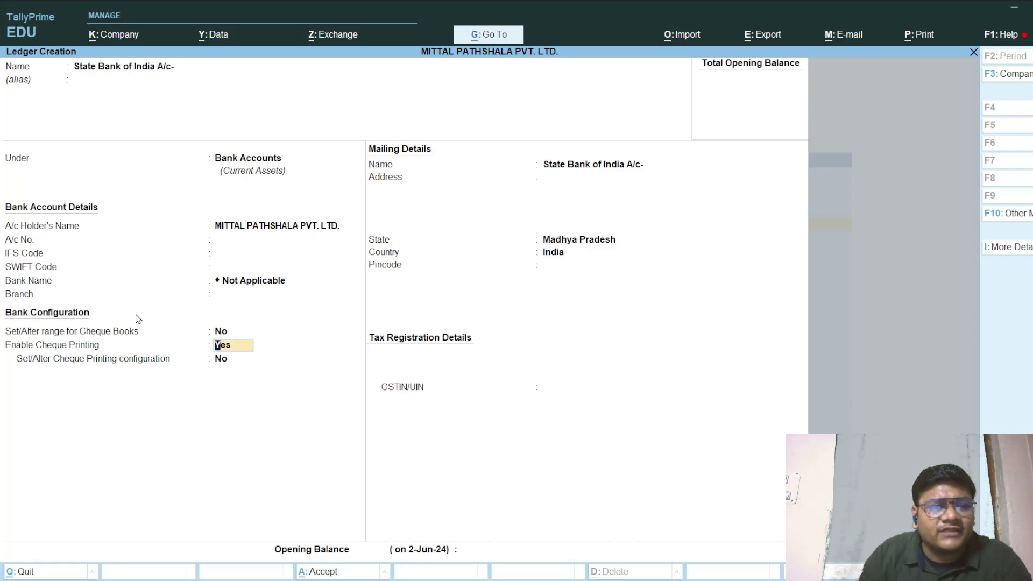
pyautogui.press('Return')
pyautogui.press('Return')
pyautogui.press('Return')
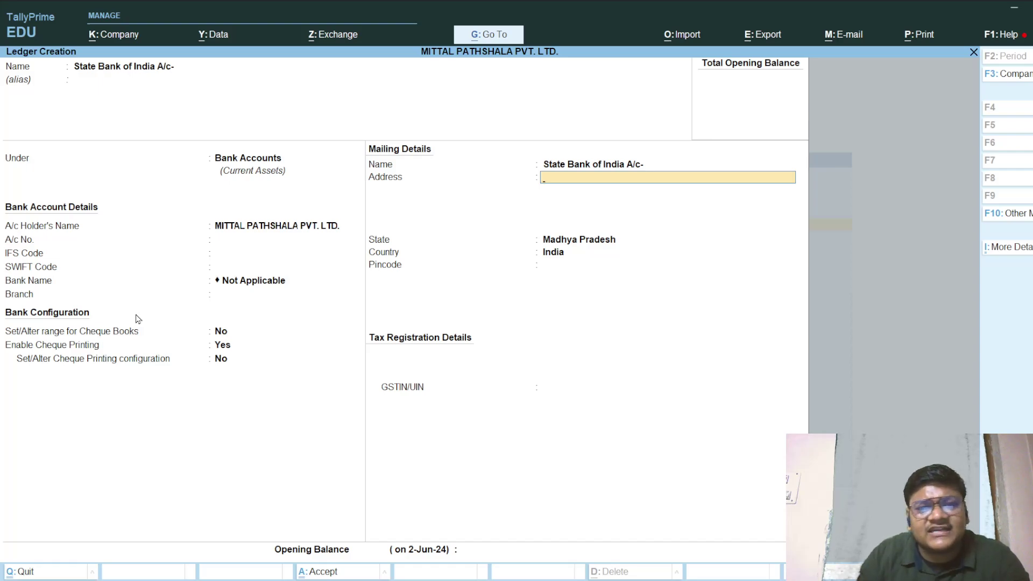
pyautogui.press('Return')
pyautogui.press('Return')
pyautogui.press('Return')
pyautogui.press('Return')
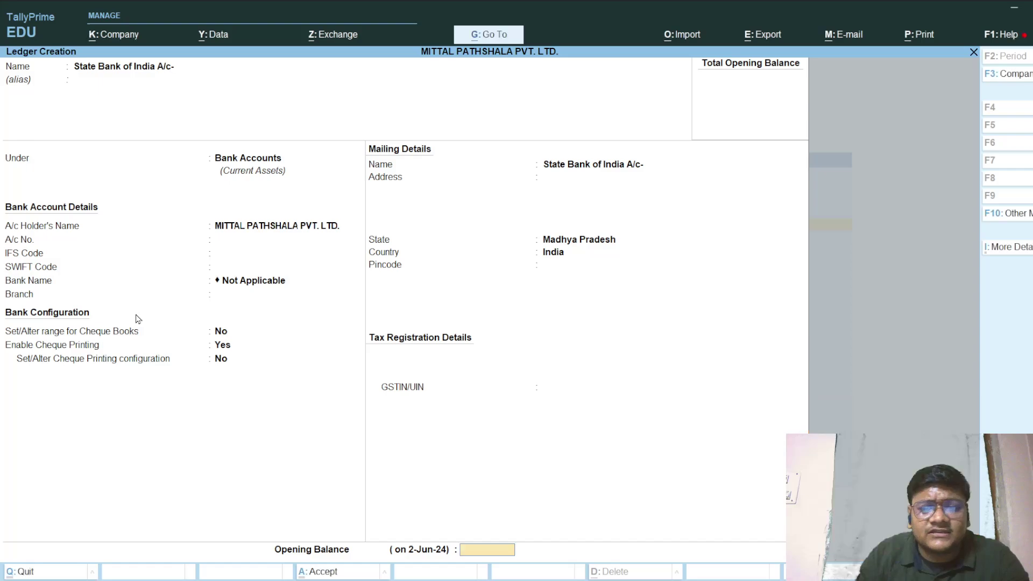
pyautogui.press('Return')
pyautogui.press('Return')
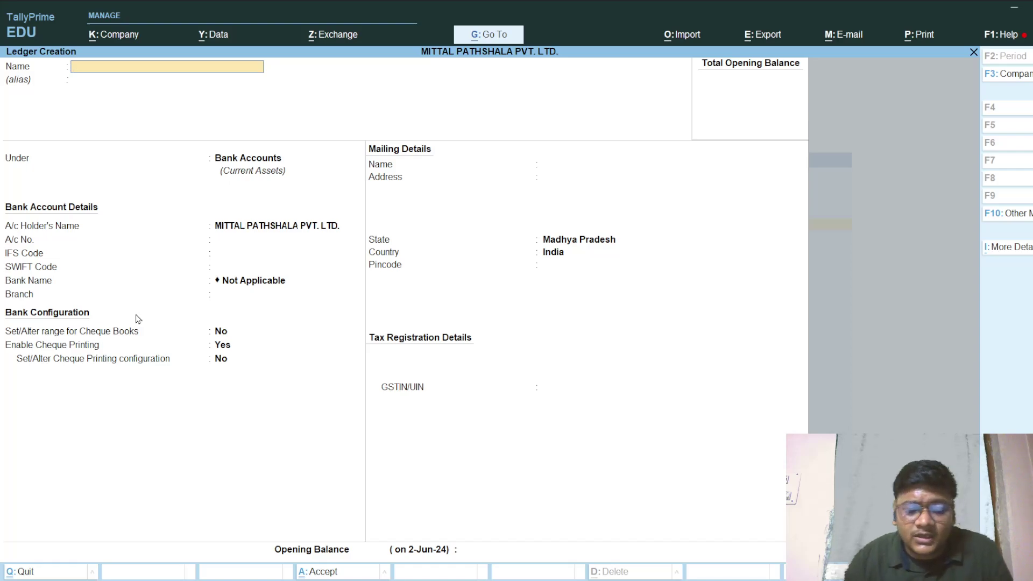
pyautogui.press('pageup')
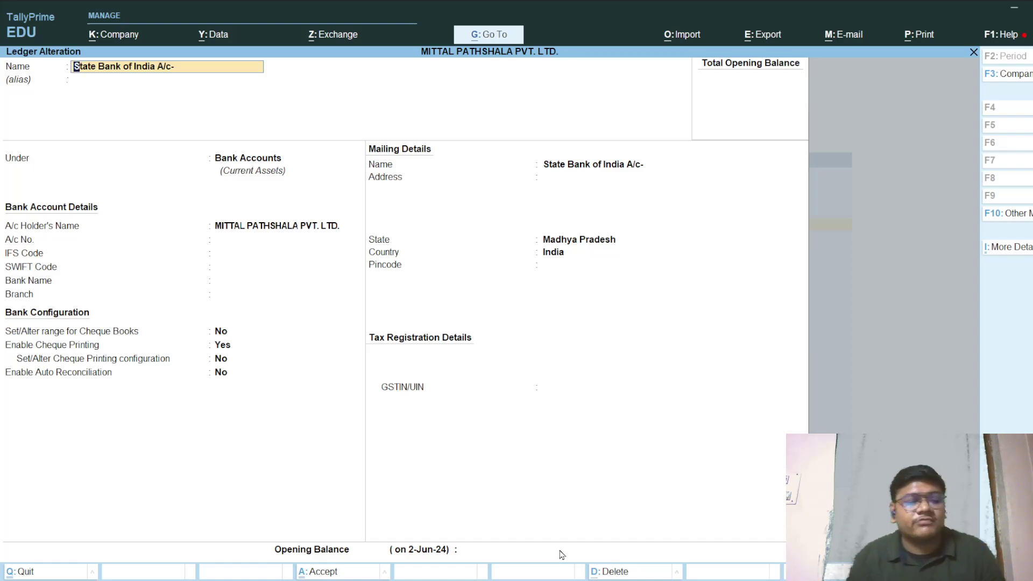
# Step: Quit the bank ledger alteration without changes and return to the ledger list
pyautogui.press('BackSpace')
pyautogui.press('Escape')
pyautogui.press('Return')
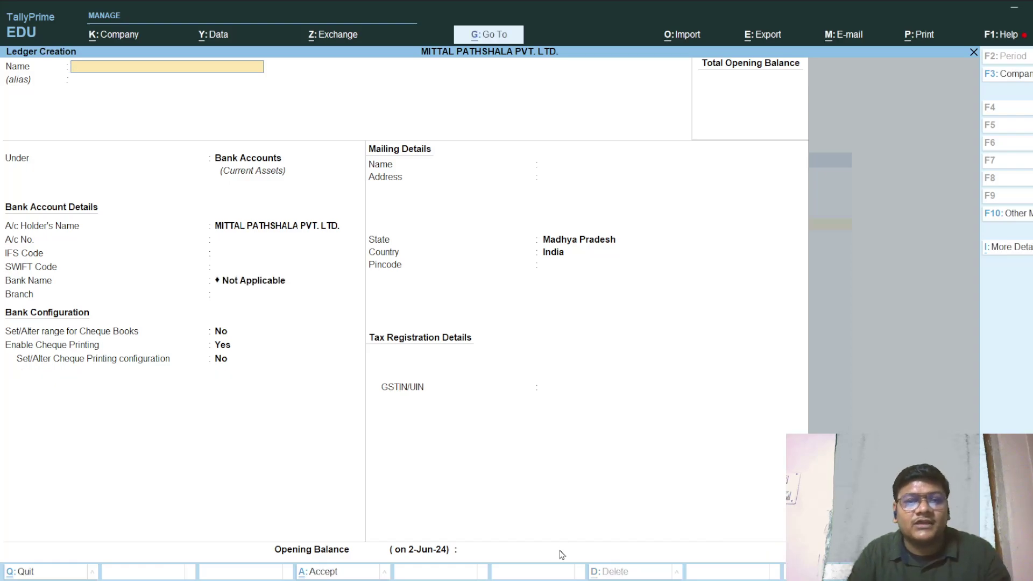
pyautogui.press('Escape')
pyautogui.press('Return')
# Step: Review the six existing ledgers down to State Bank of India A/c-, then start a new ledger
pyautogui.press('Down')
pyautogui.press('Down')
pyautogui.press('Down')
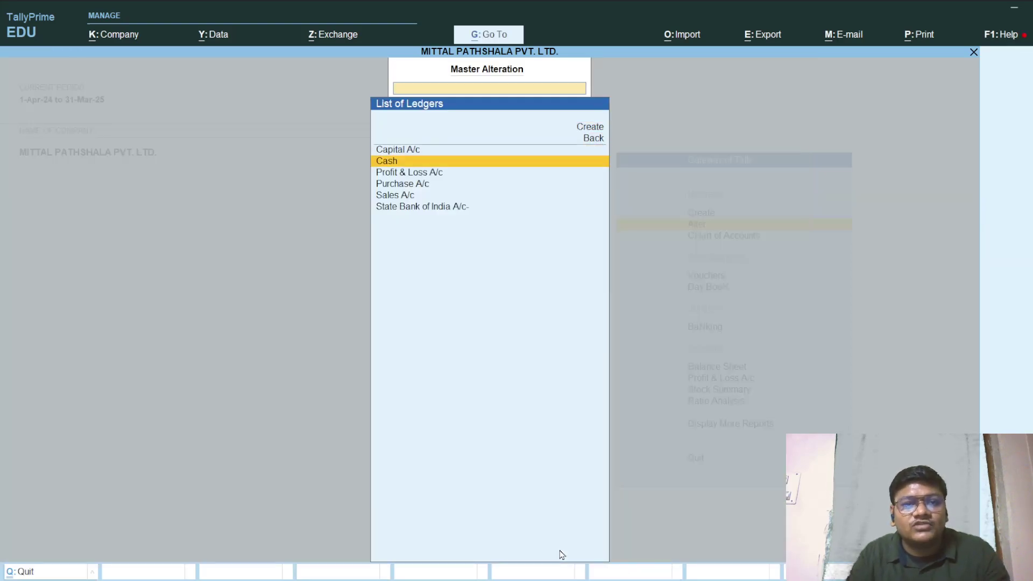
pyautogui.press('Up')
pyautogui.press('Down')
pyautogui.press('Down')
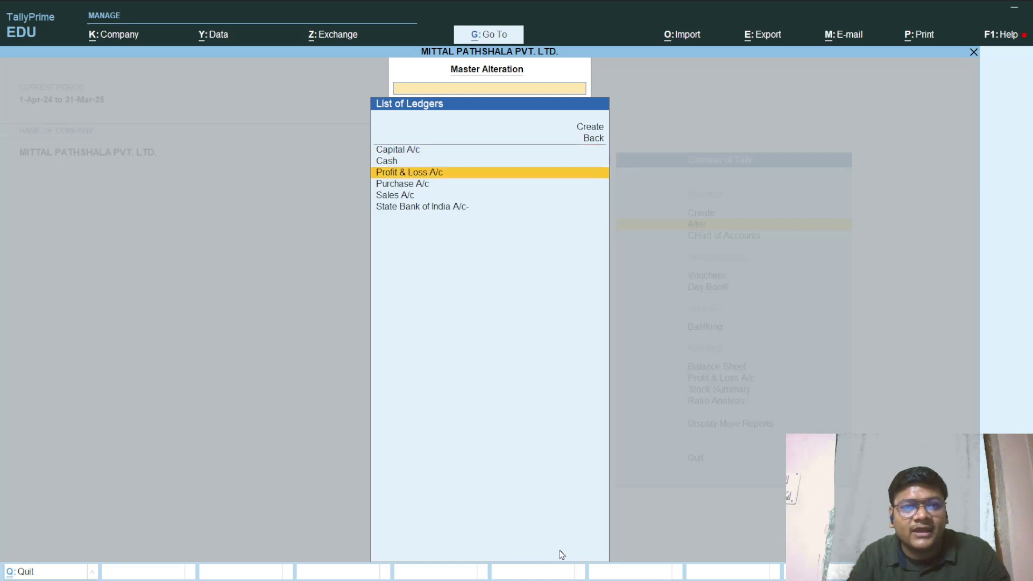
pyautogui.press('Down')
pyautogui.press('Down')
pyautogui.press('Down')
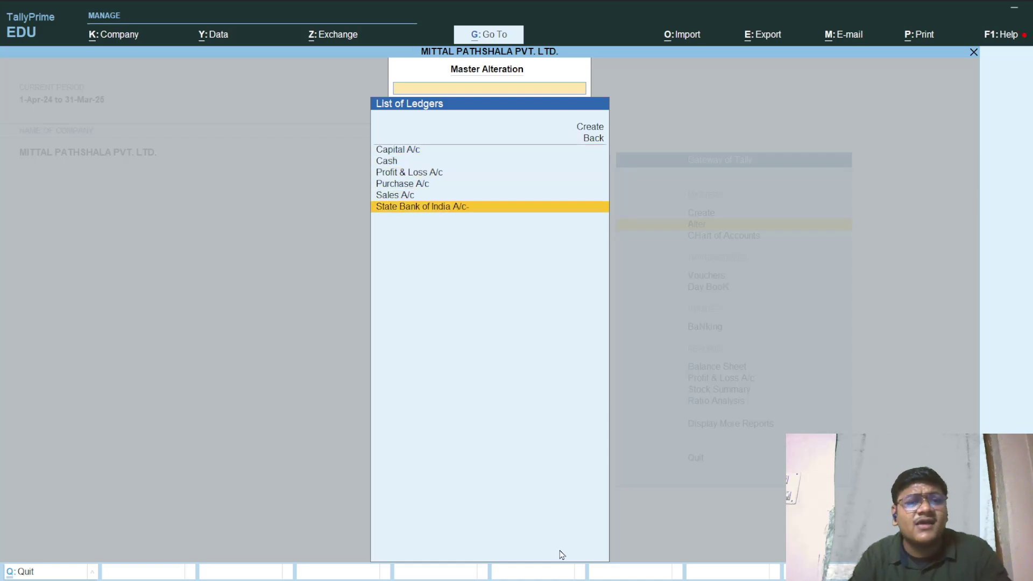
pyautogui.press('Up')
pyautogui.press('Up')
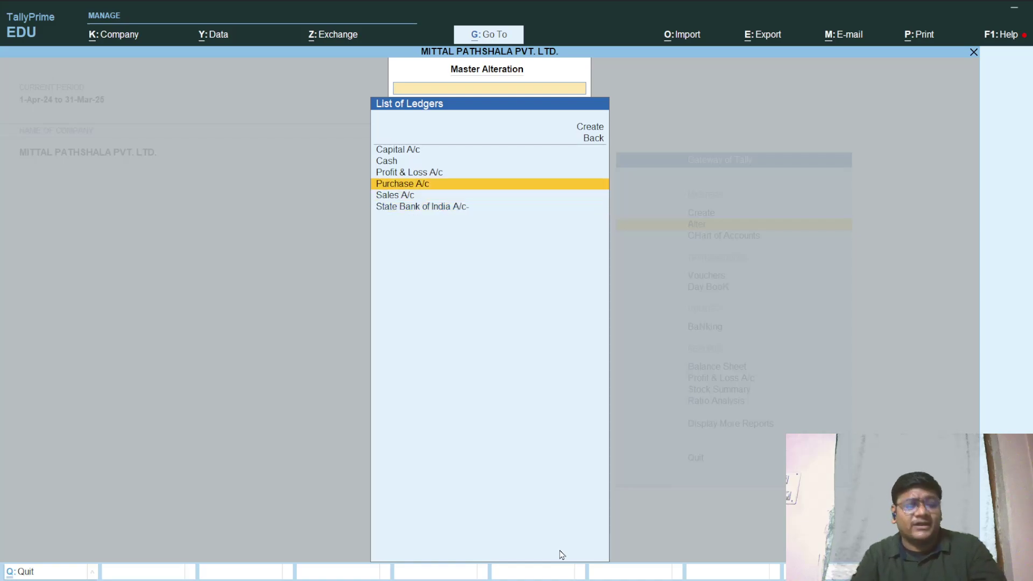
pyautogui.press('Up')
pyautogui.press('Up')
pyautogui.press('Up')
pyautogui.press('Up')
pyautogui.press('Up')
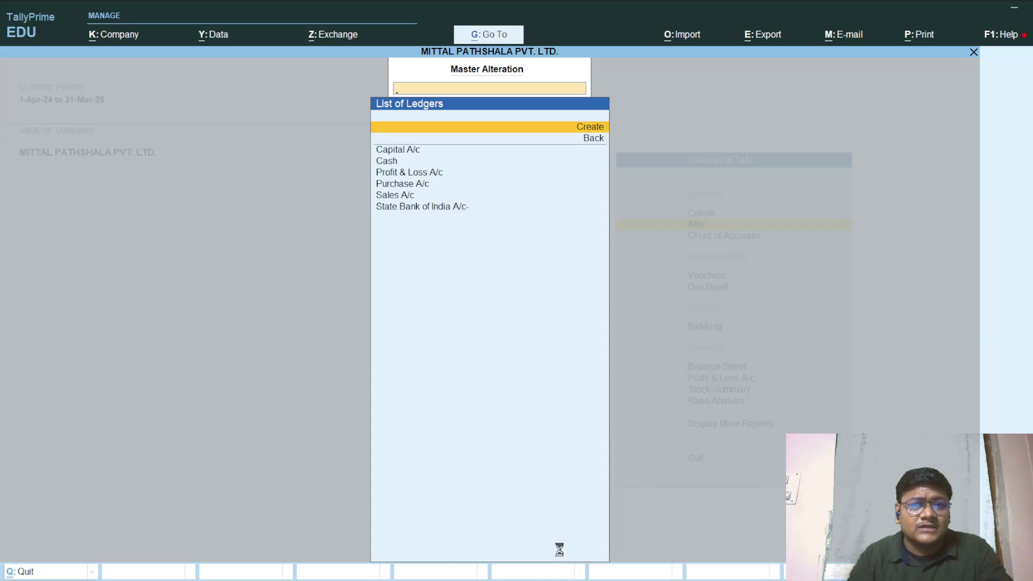
pyautogui.press('Return')
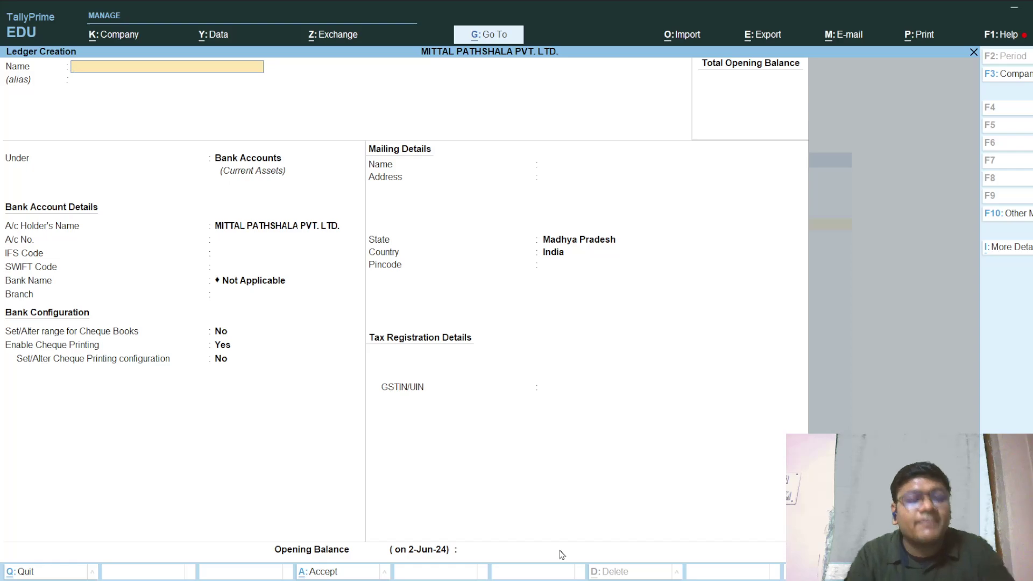
# Step: Name the party ledger M/s Ravi Traders and place it under Sundry Creditors
pyautogui.write('M/s a')
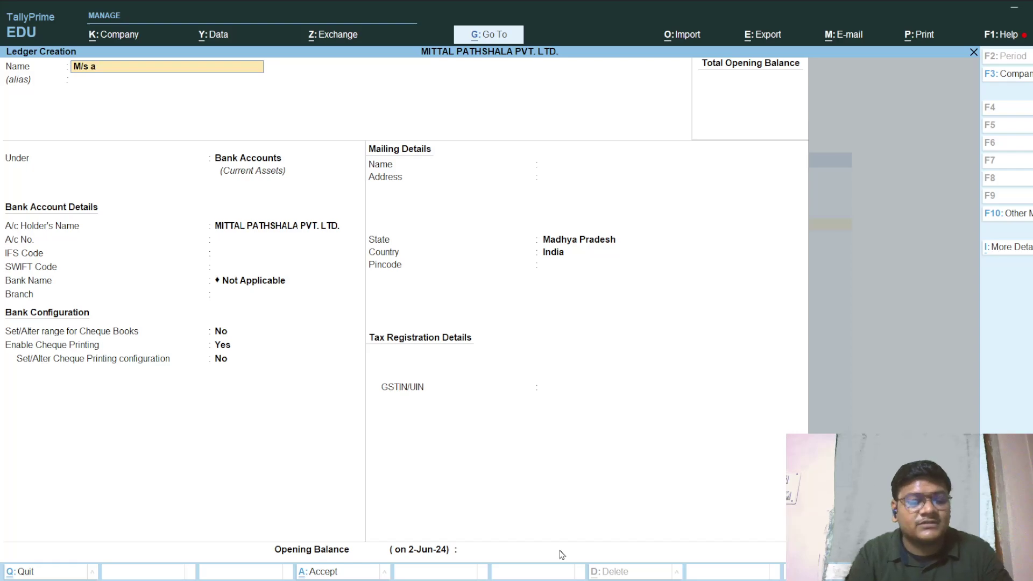
pyautogui.press('BackSpace')
pyautogui.write('Ra')
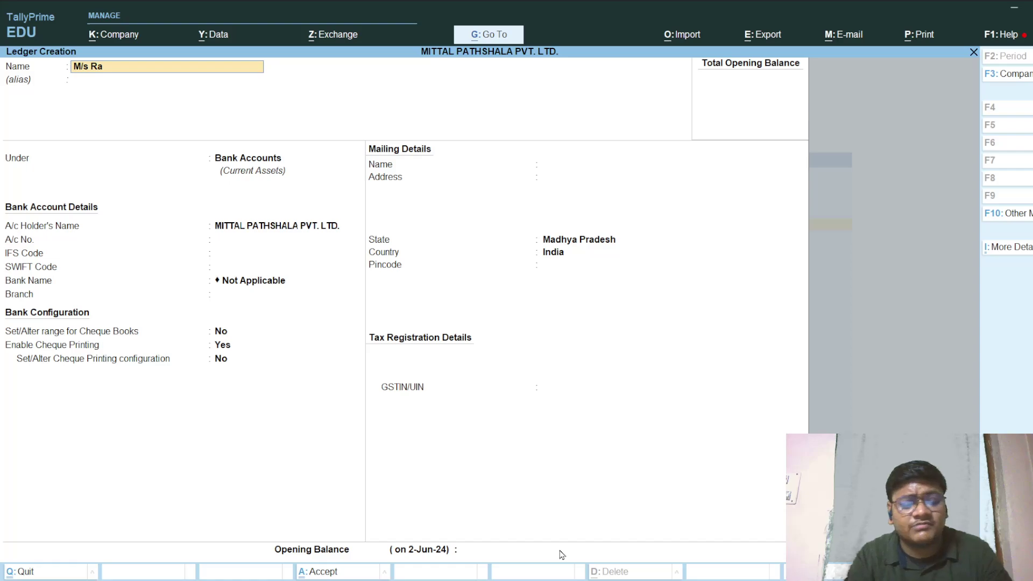
pyautogui.write('vi Traders')
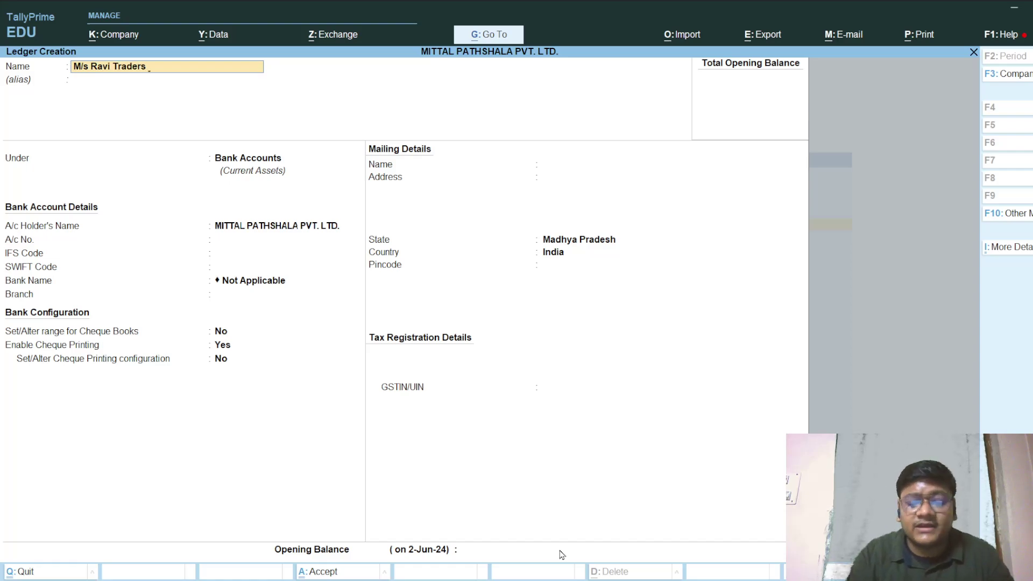
pyautogui.press('Return')
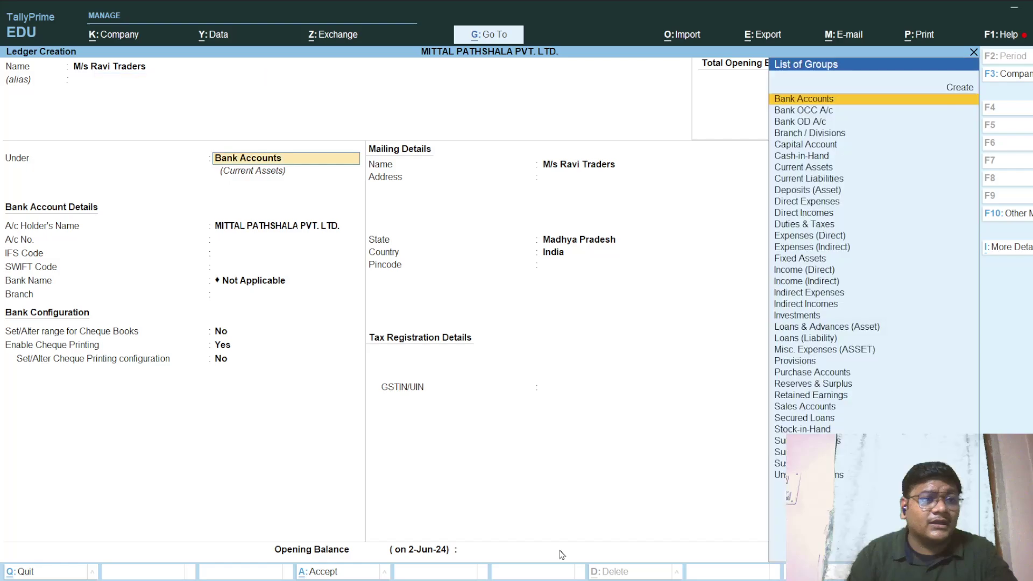
pyautogui.write('Sun')
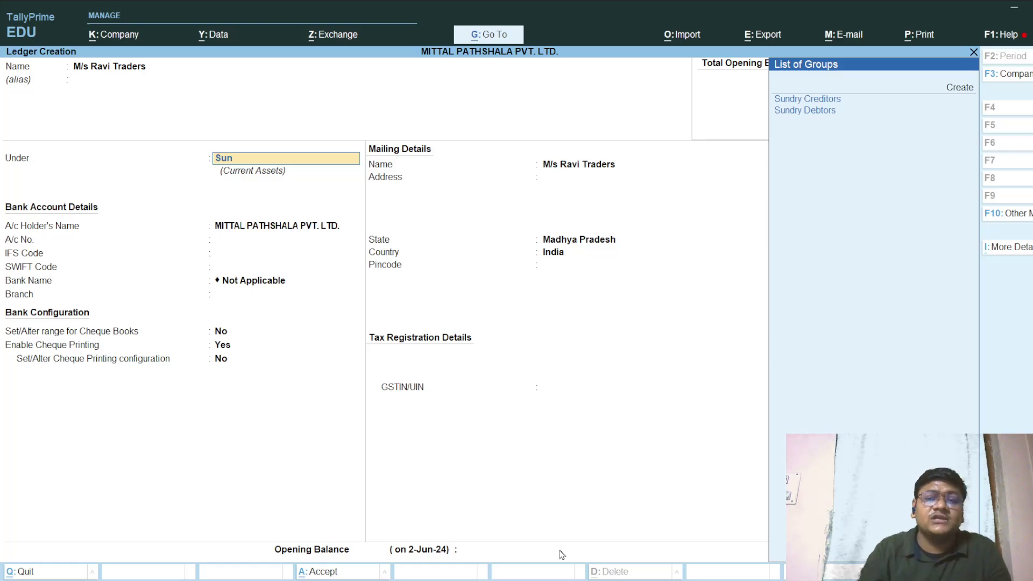
pyautogui.press('Down')
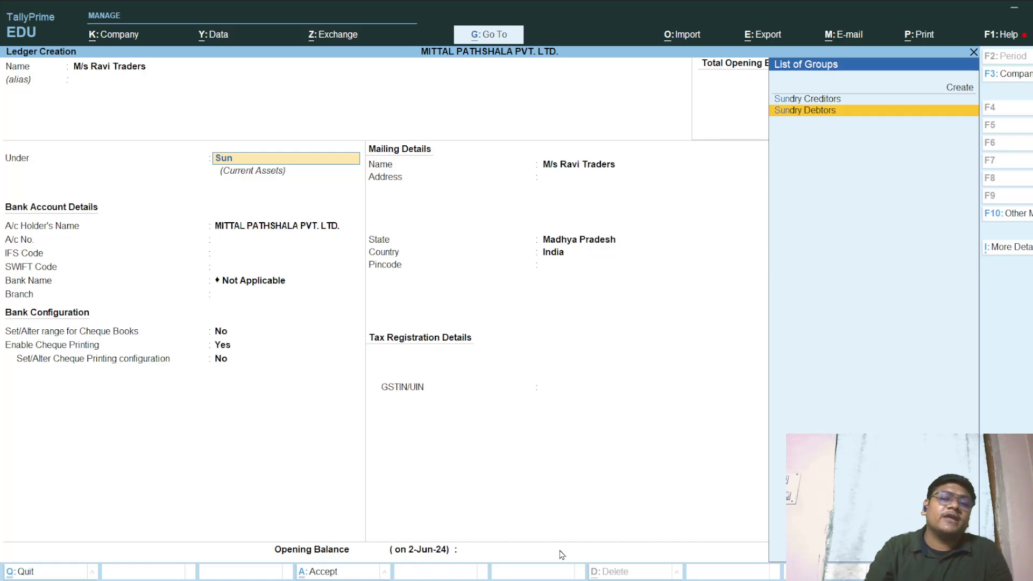
pyautogui.press('Up')
pyautogui.press('Return')
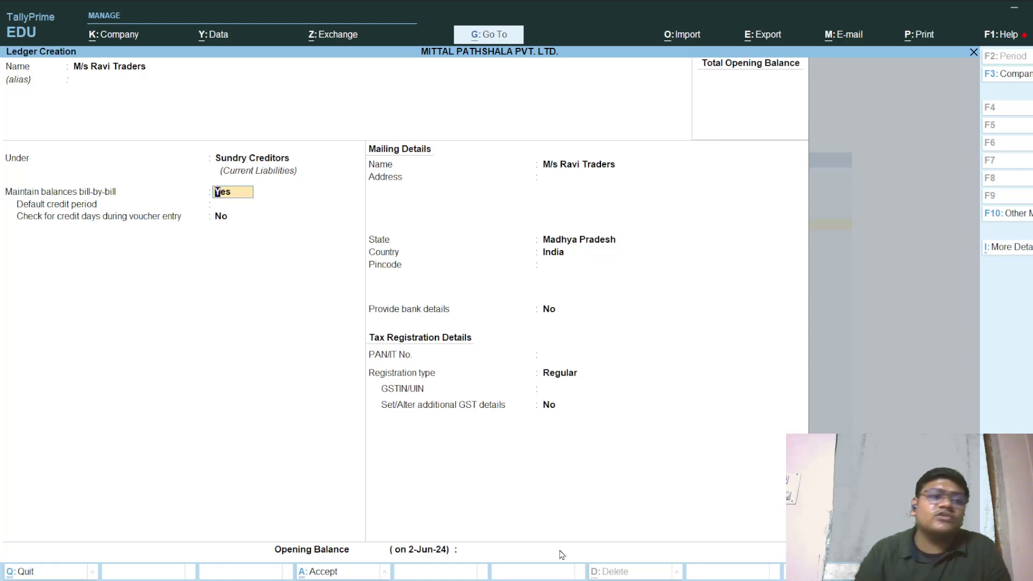
# Step: Fill in the party's mailing address lines and pincode
pyautogui.press('Return')
pyautogui.press('Return')
pyautogui.press('Return')
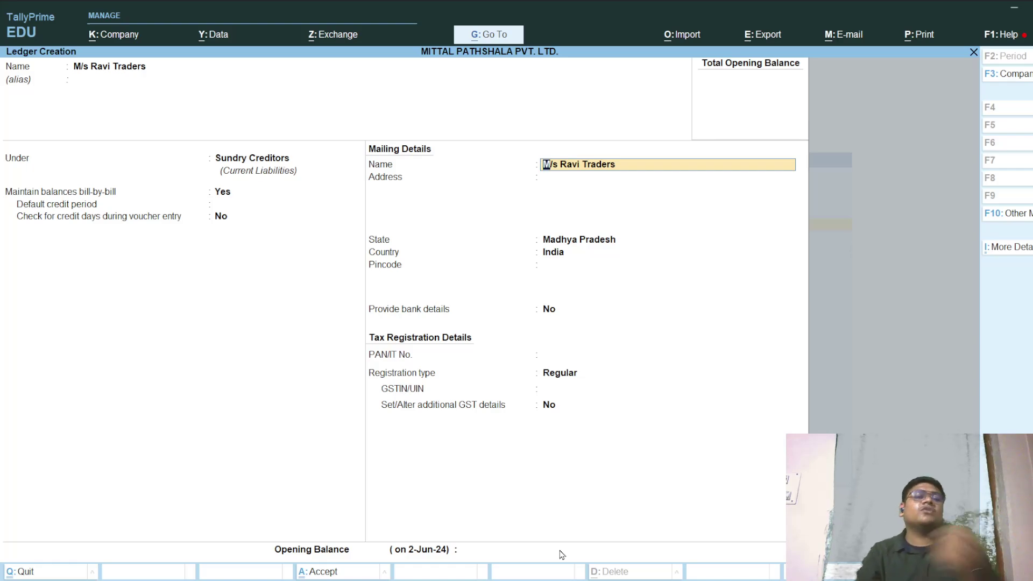
pyautogui.press('Return')
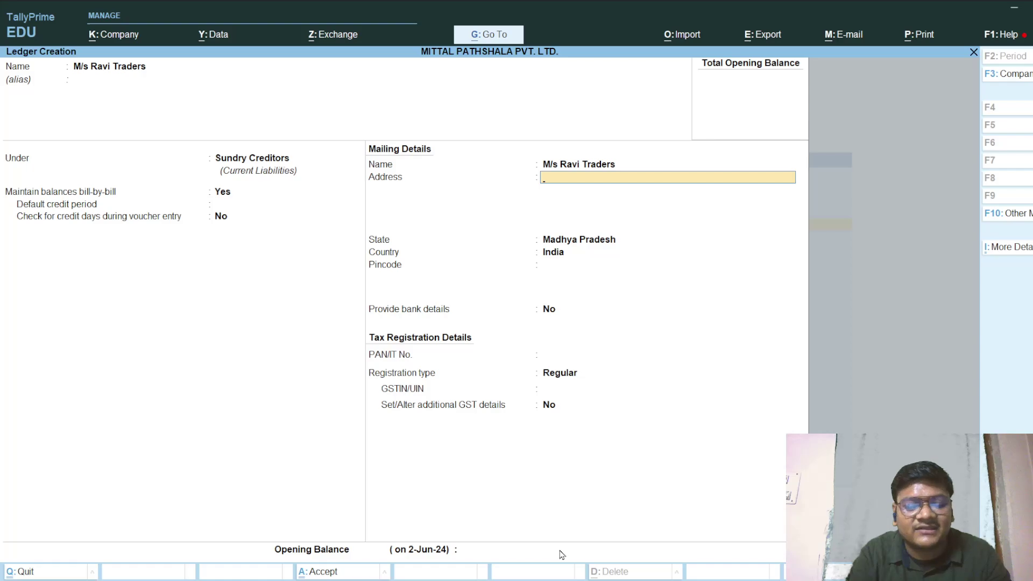
pyautogui.write('Ram Manid')
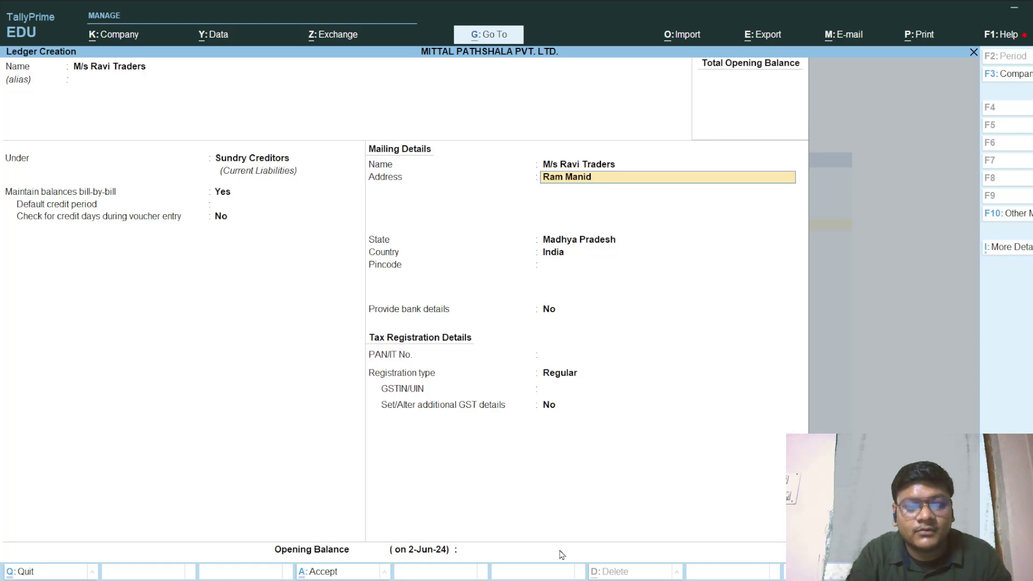
pyautogui.press('BackSpace')
pyautogui.press('BackSpace')
pyautogui.write('dir')
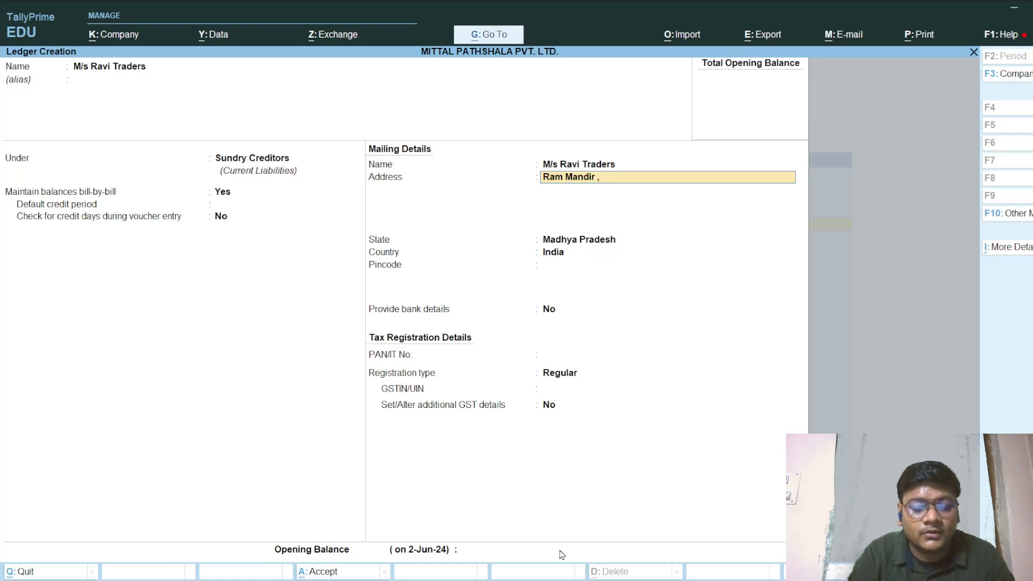
pyautogui.write(' , Indore')
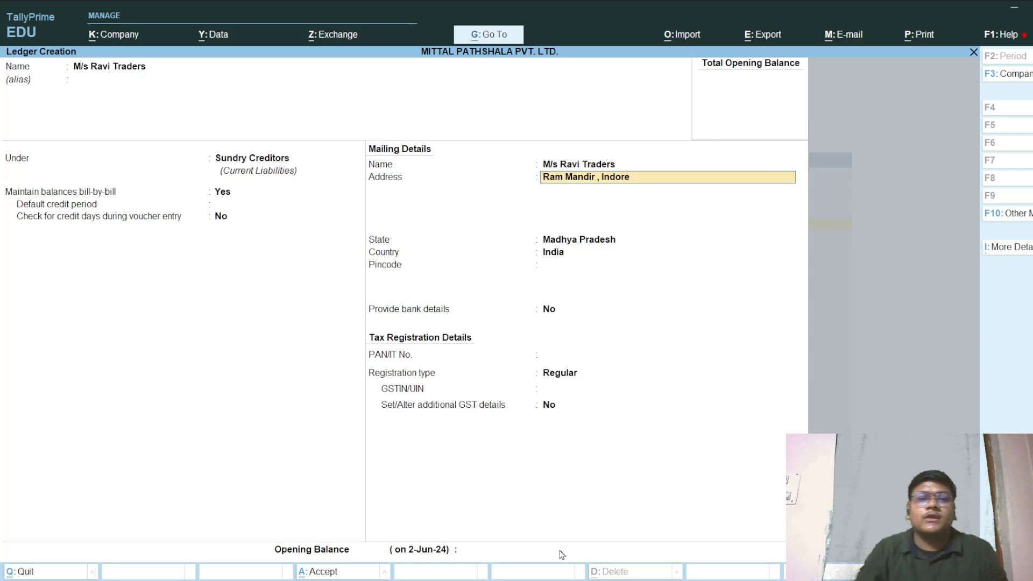
pyautogui.press('Return')
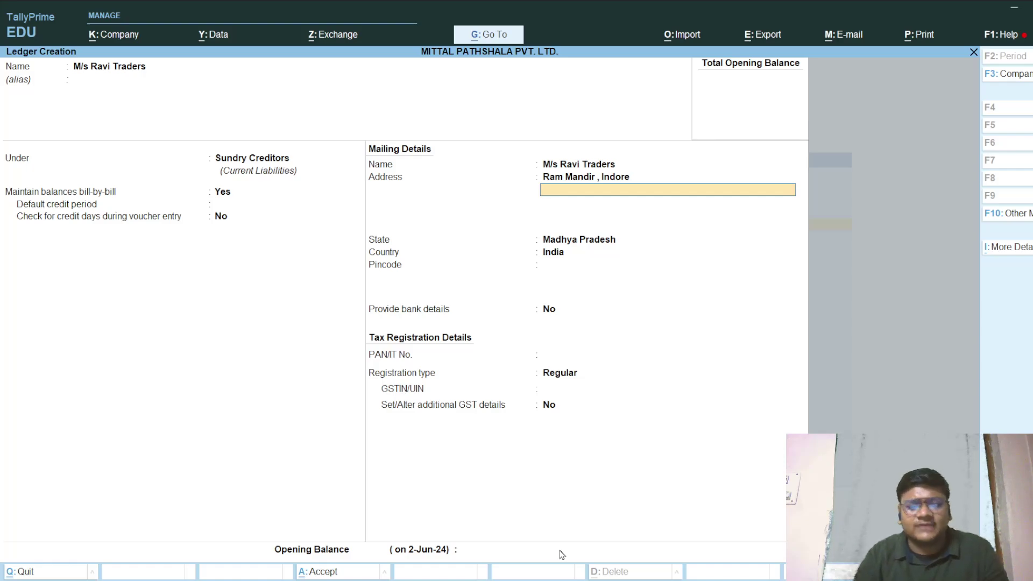
pyautogui.write('Mp')
pyautogui.press('Return')
pyautogui.press('Return')
pyautogui.press('Return')
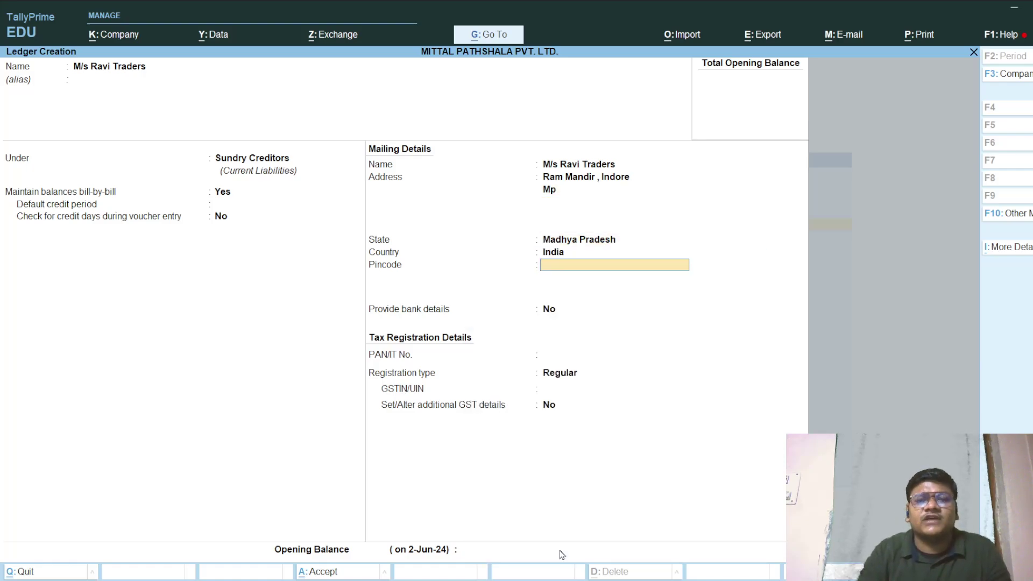
pyautogui.write('474005')
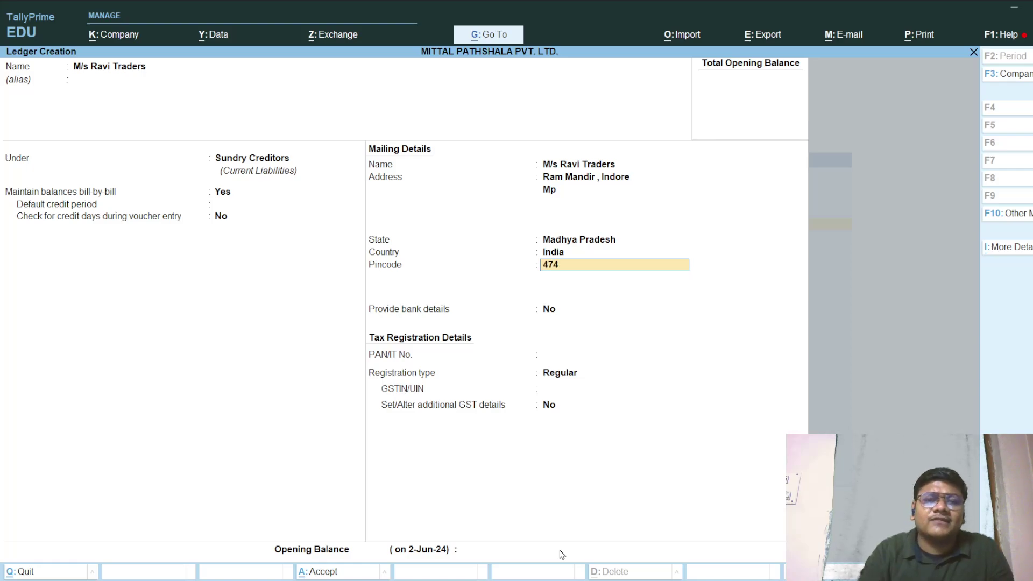
pyautogui.press('Return')
pyautogui.press('Return')
pyautogui.press('Return')
pyautogui.press('Return')
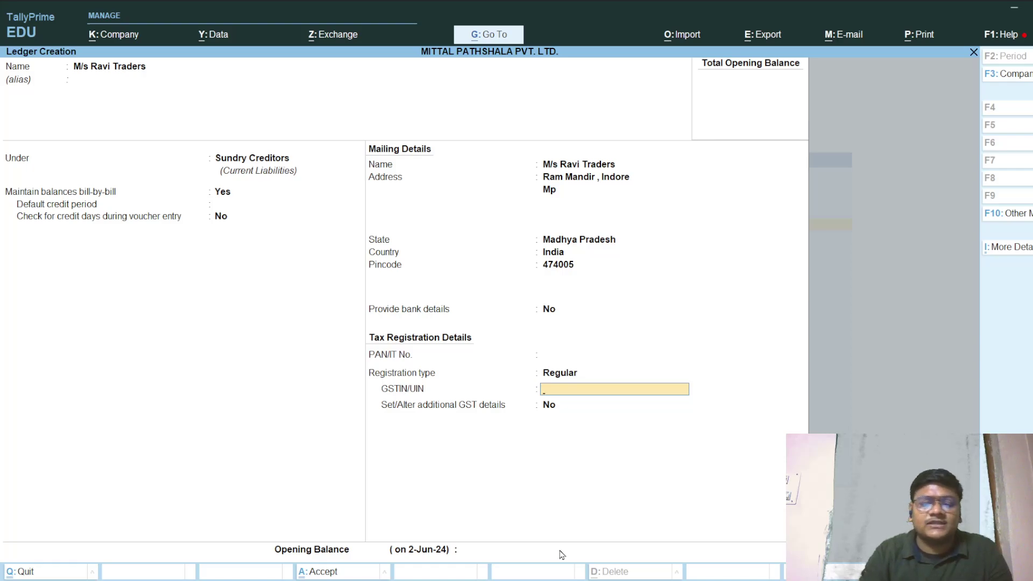
# Step: Set GST registration type to Unknown and save the M/s Ravi Traders ledger
pyautogui.press('BackSpace')
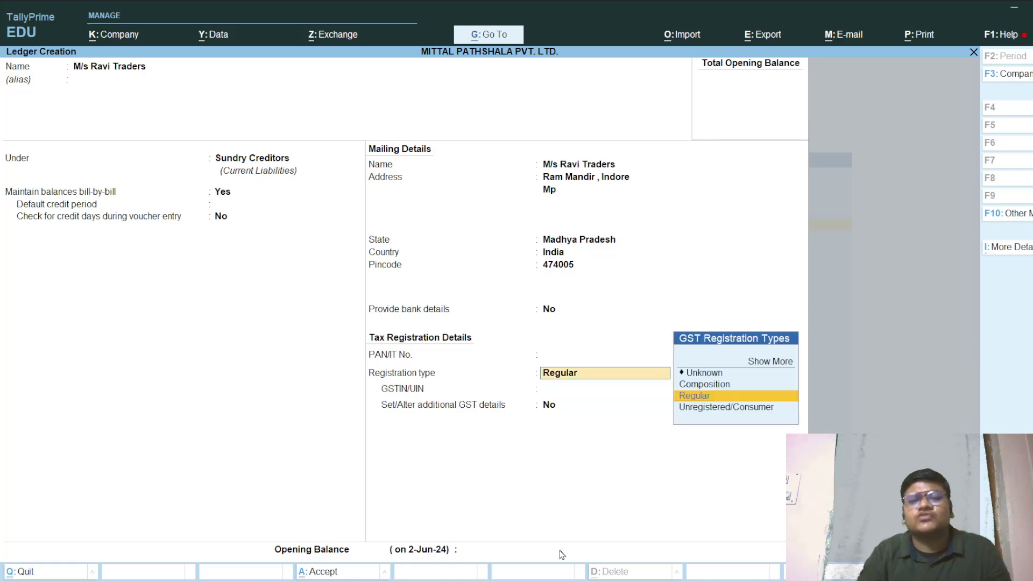
pyautogui.press('Up')
pyautogui.press('Up')
pyautogui.press('Return')
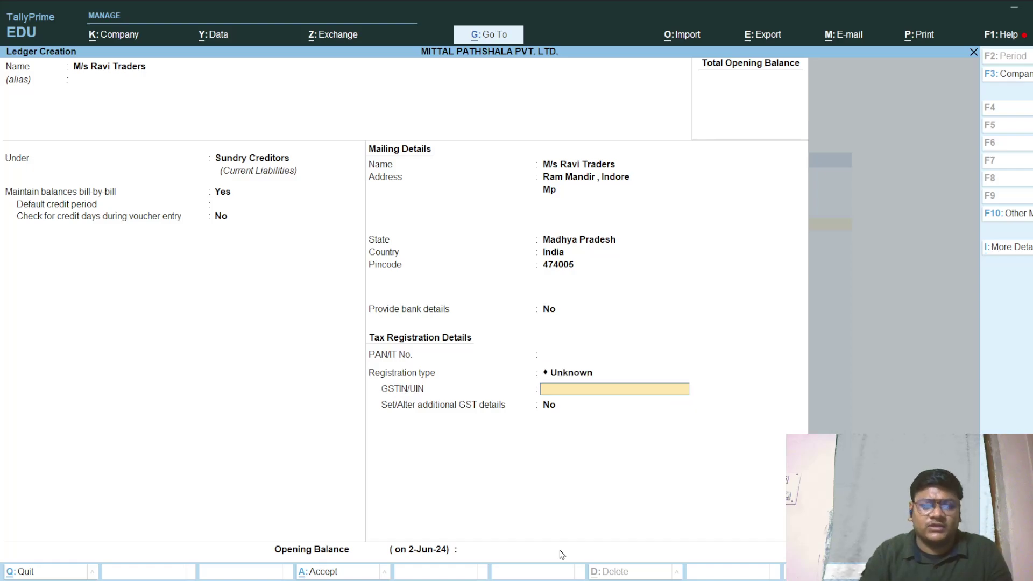
pyautogui.press('Return')
pyautogui.press('Return')
pyautogui.press('Return')
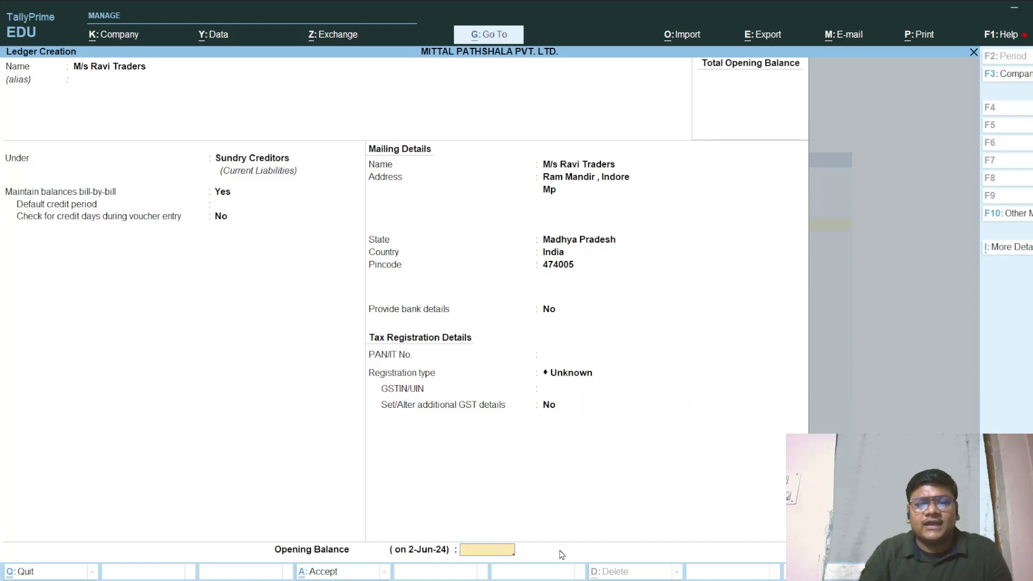
pyautogui.press('Return')
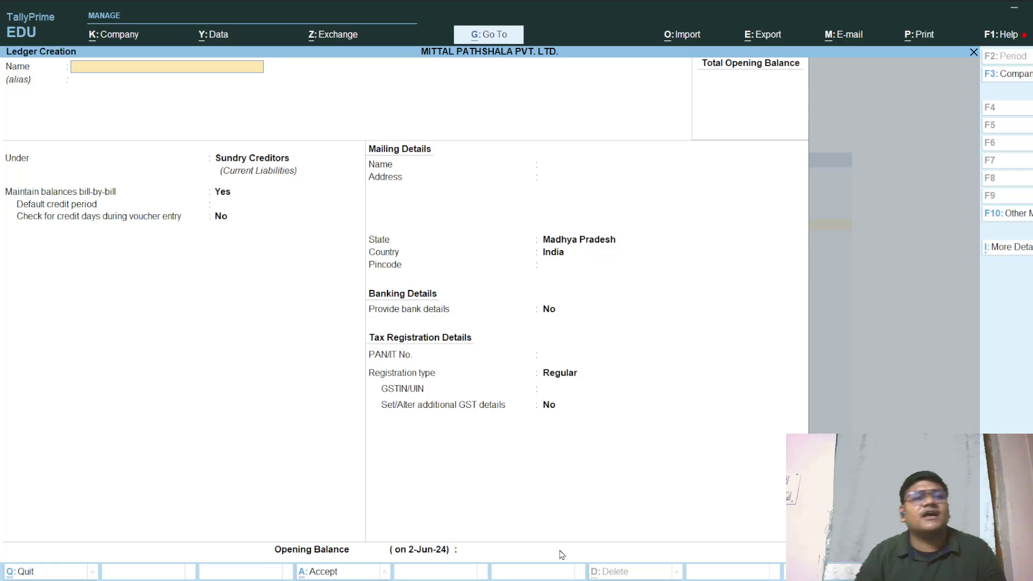
# Step: Open the M/s Ravi Traders ledger from the ledger list to verify it, then return to the list
pyautogui.press('Escape')
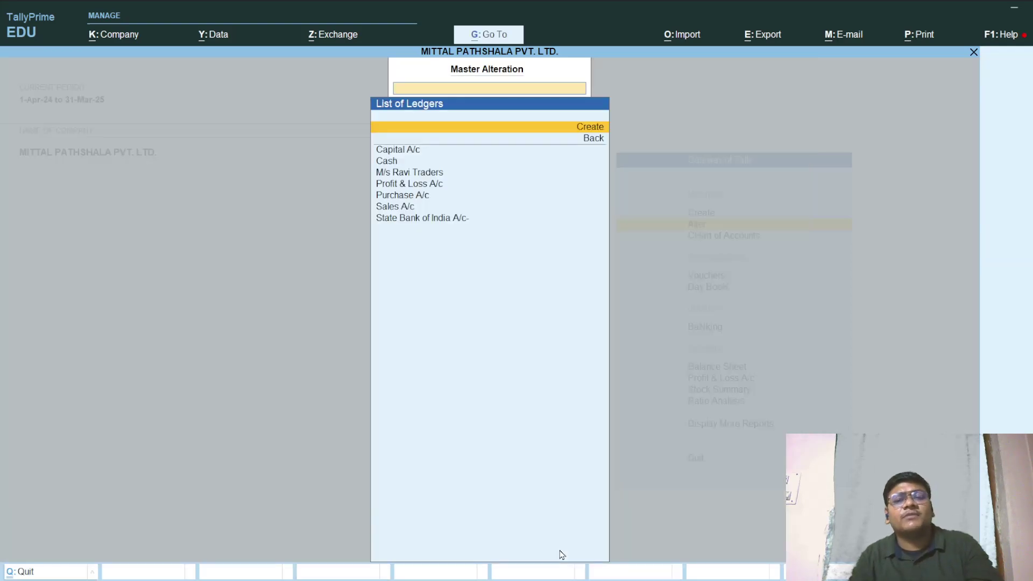
pyautogui.press('Down')
pyautogui.press('Down')
pyautogui.press('Down')
pyautogui.press('Down')
pyautogui.press('Down')
pyautogui.press('Down')
pyautogui.press('Down')
pyautogui.press('Down')
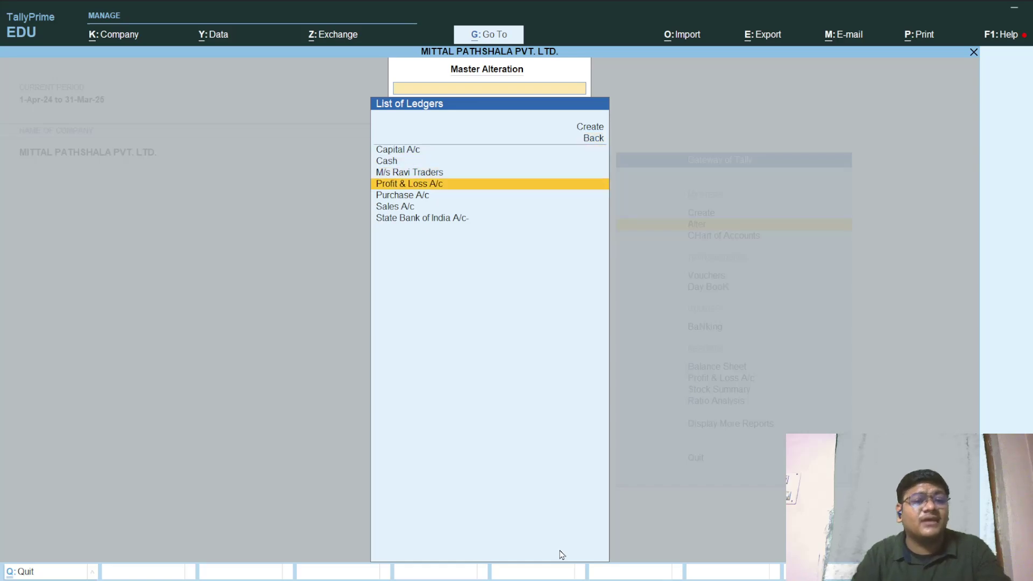
pyautogui.press('Up')
pyautogui.press('Up')
pyautogui.press('Up')
pyautogui.press('Up')
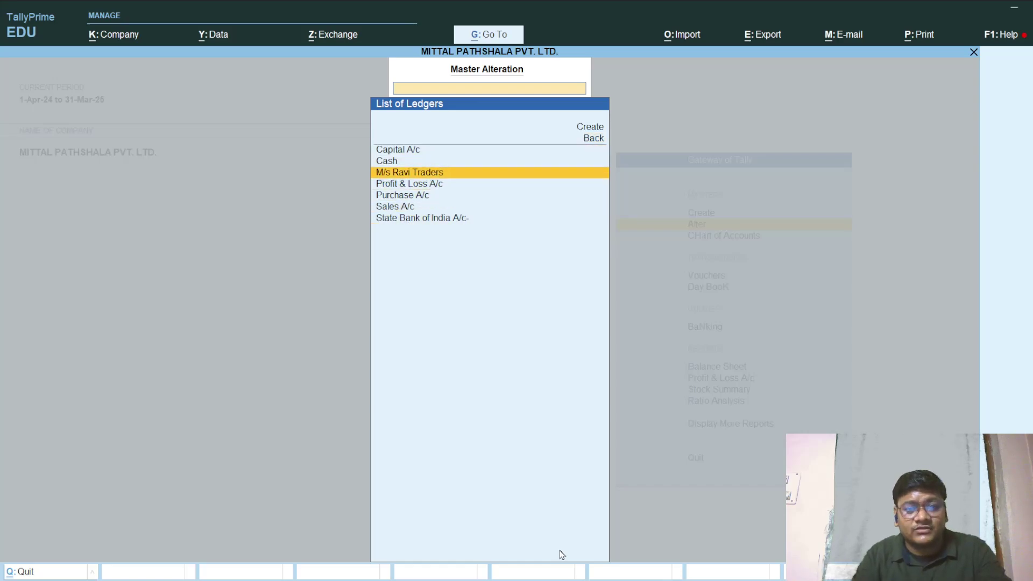
pyautogui.press('Return')
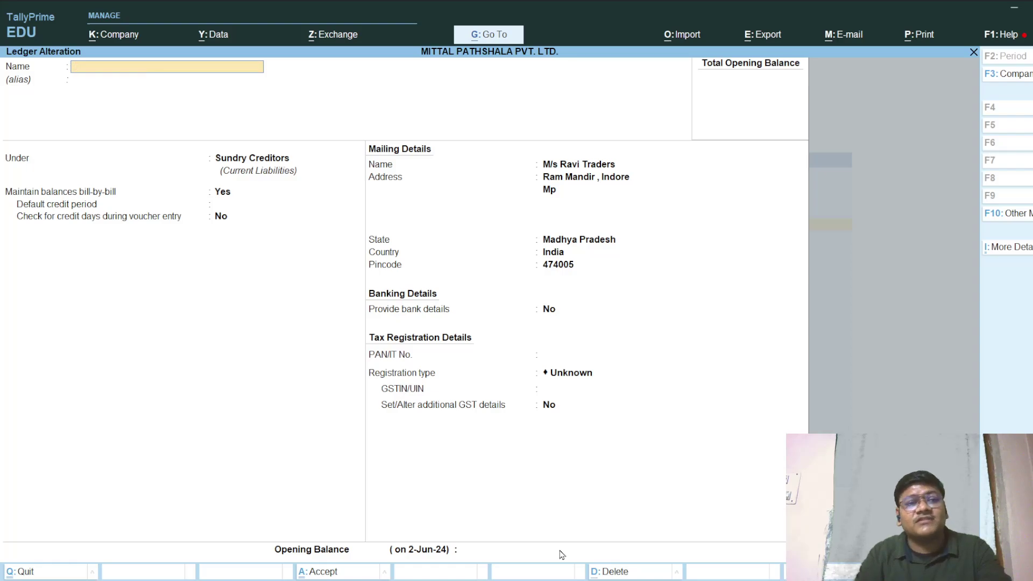
pyautogui.press('Escape')
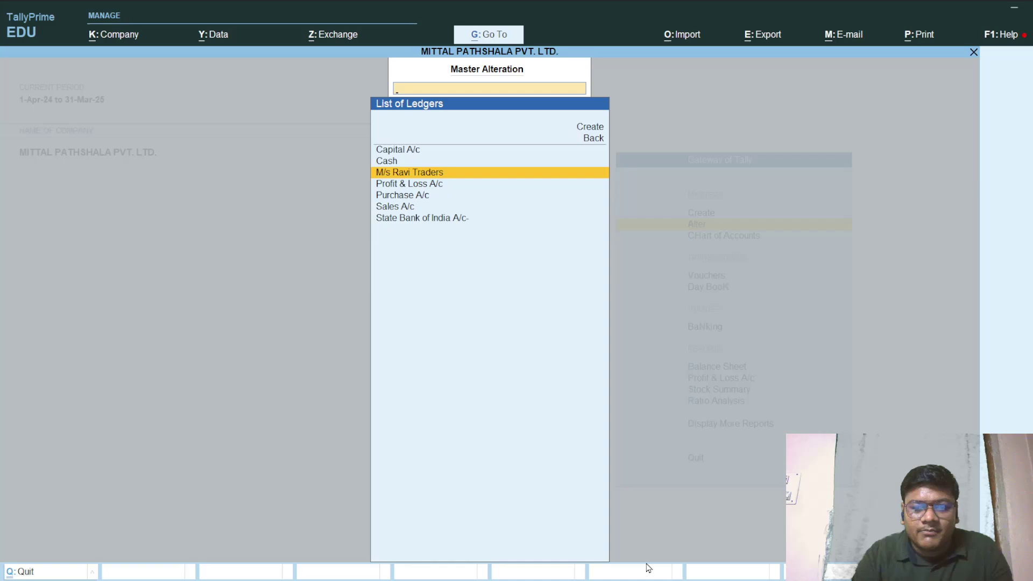
pyautogui.hotkey('alt', 'Tab')
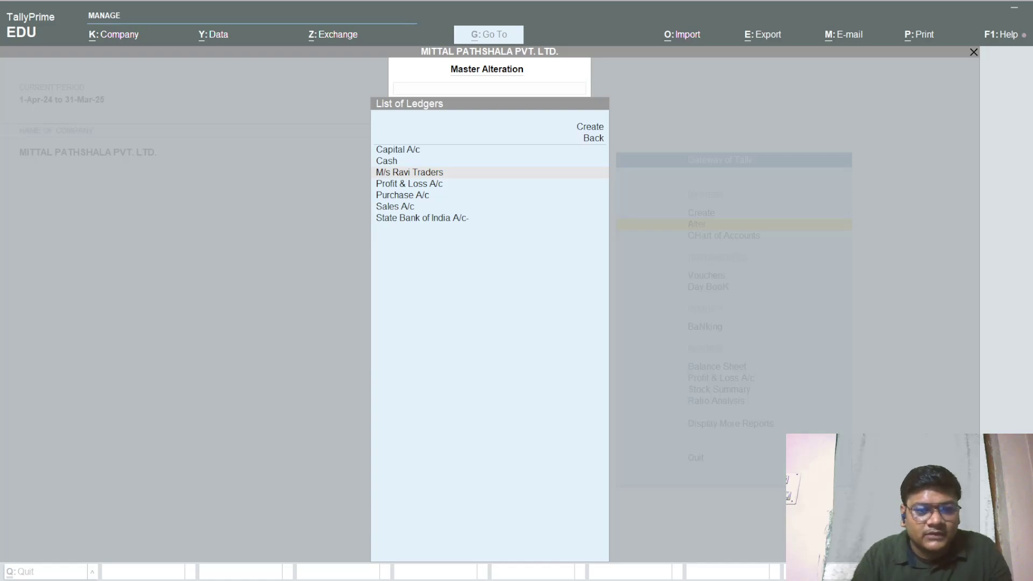
# Step: Bring up the Ledger document in Word and scroll through its ledger-and-group reference table
pyautogui.click(483, 356)
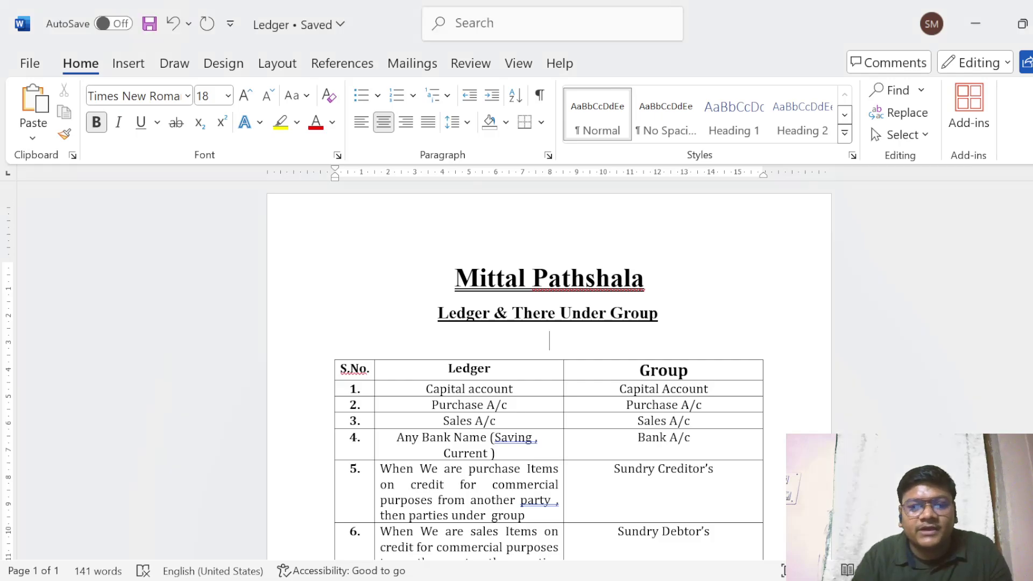
pyautogui.scroll(-3, 549, 371)
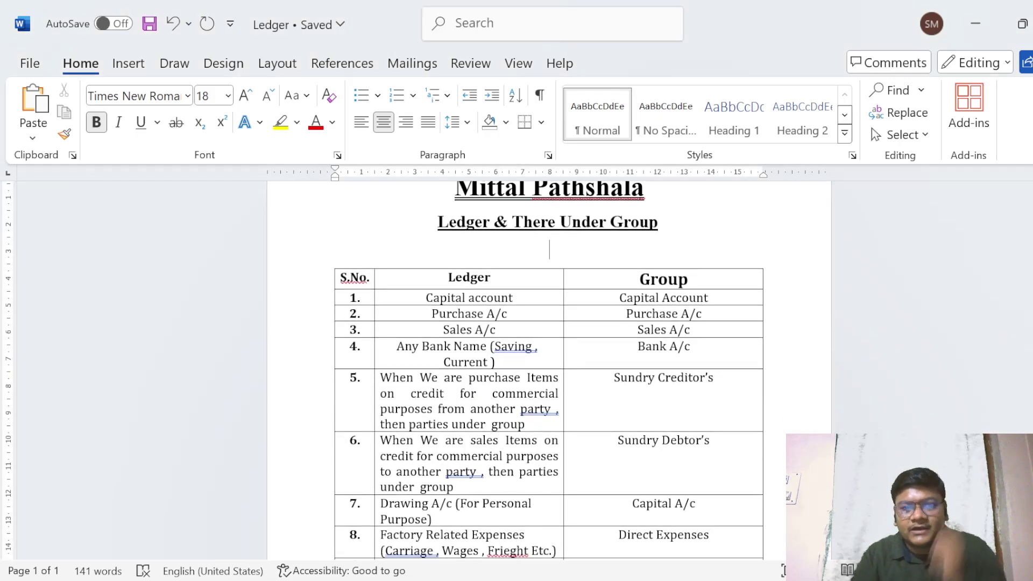
pyautogui.scroll(-2, 549, 371)
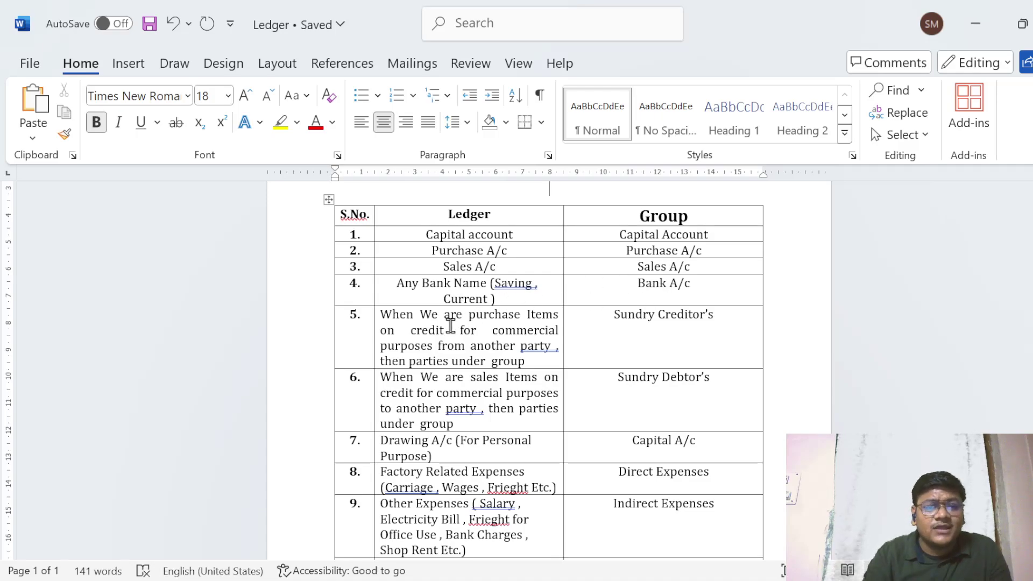
pyautogui.scroll(1, 463, 322)
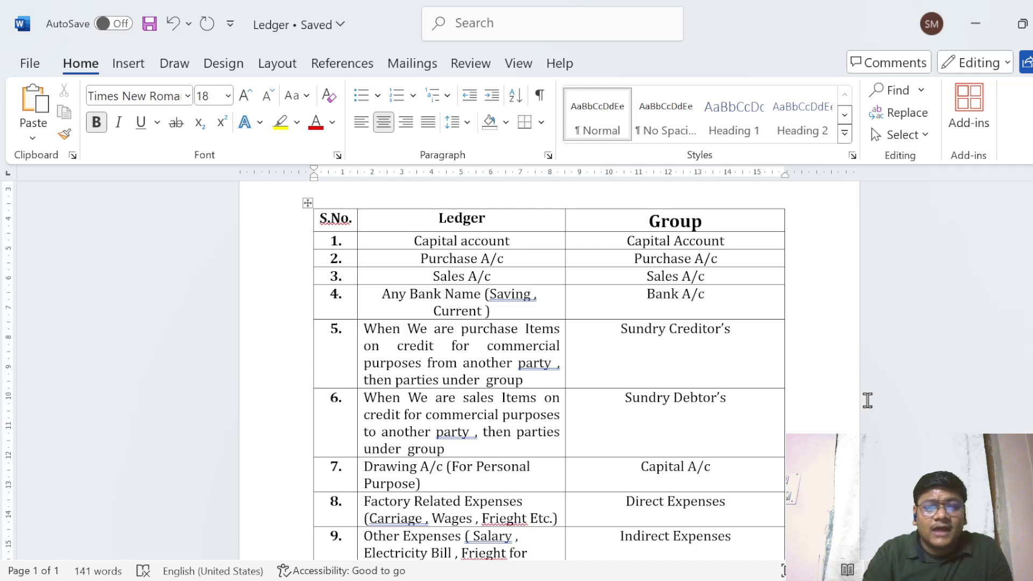
pyautogui.scroll(-3, 940, 381)
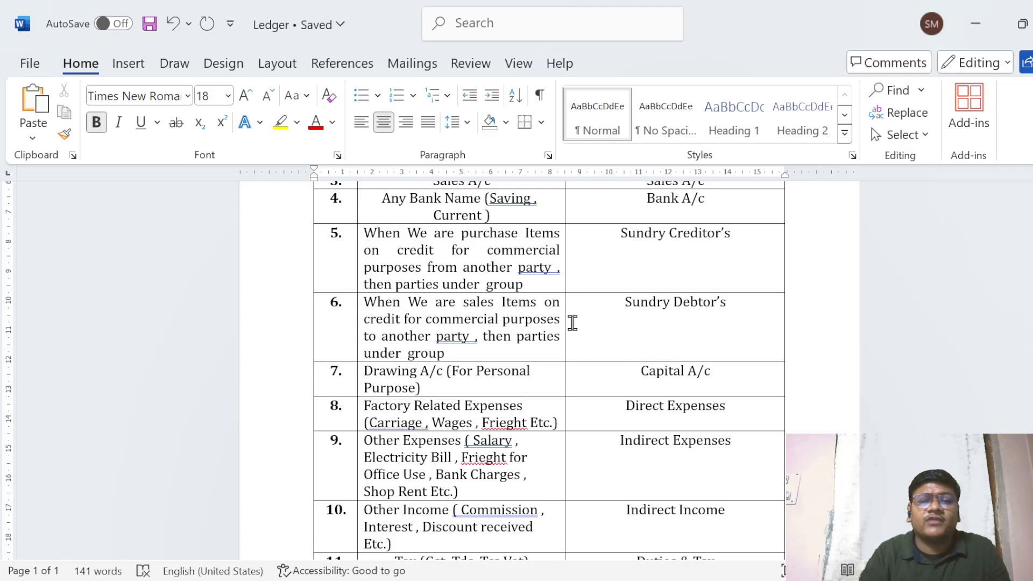
pyautogui.scroll(-4, 490, 420)
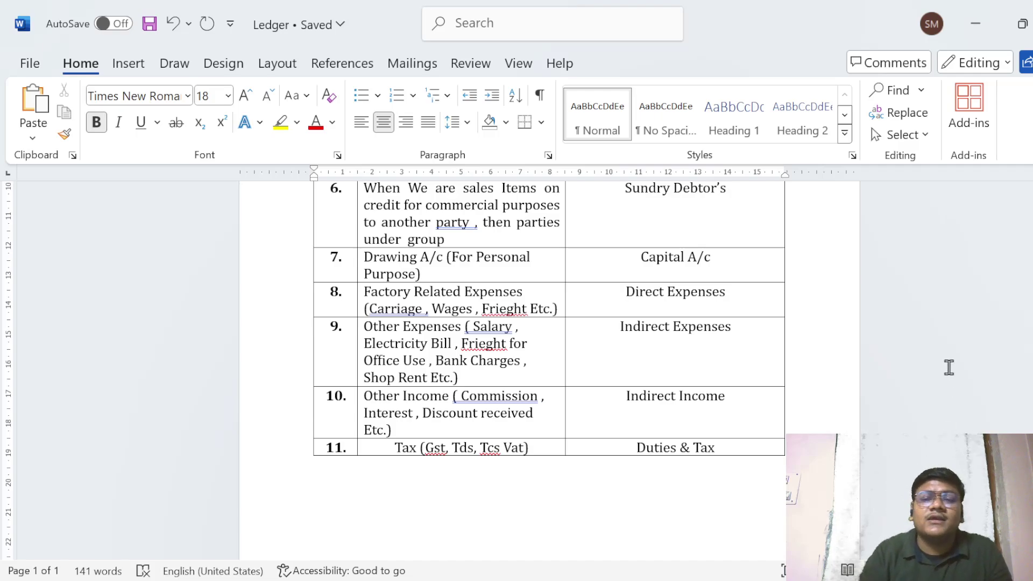
pyautogui.scroll(6, 948, 364)
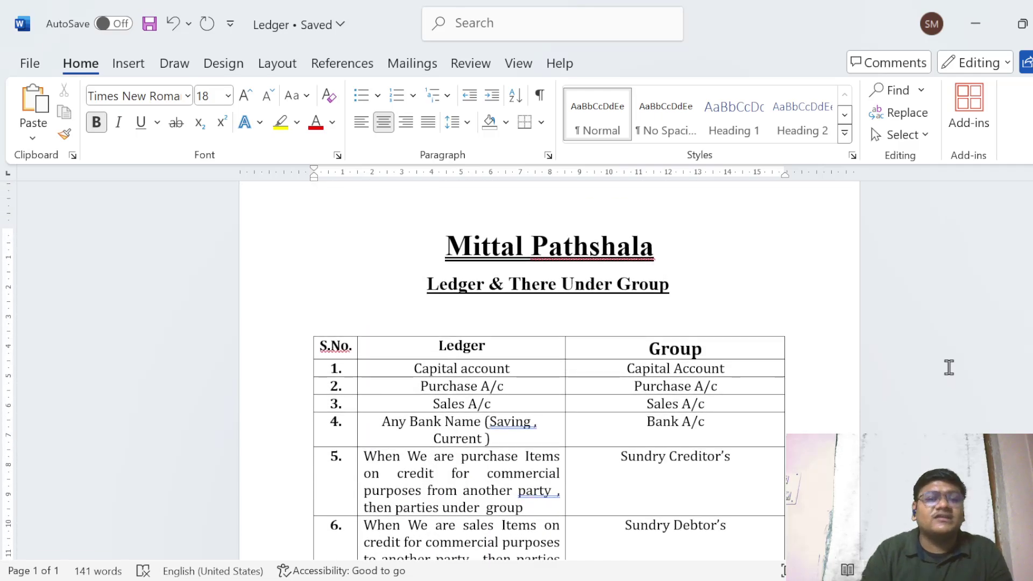
pyautogui.scroll(-3, 864, 348)
pyautogui.scroll(3, 864, 348)
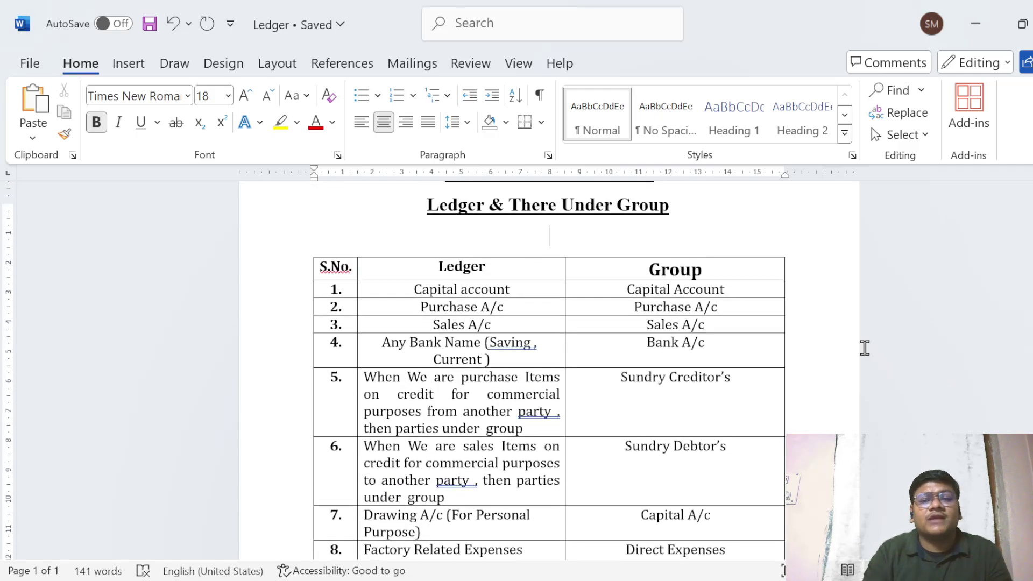